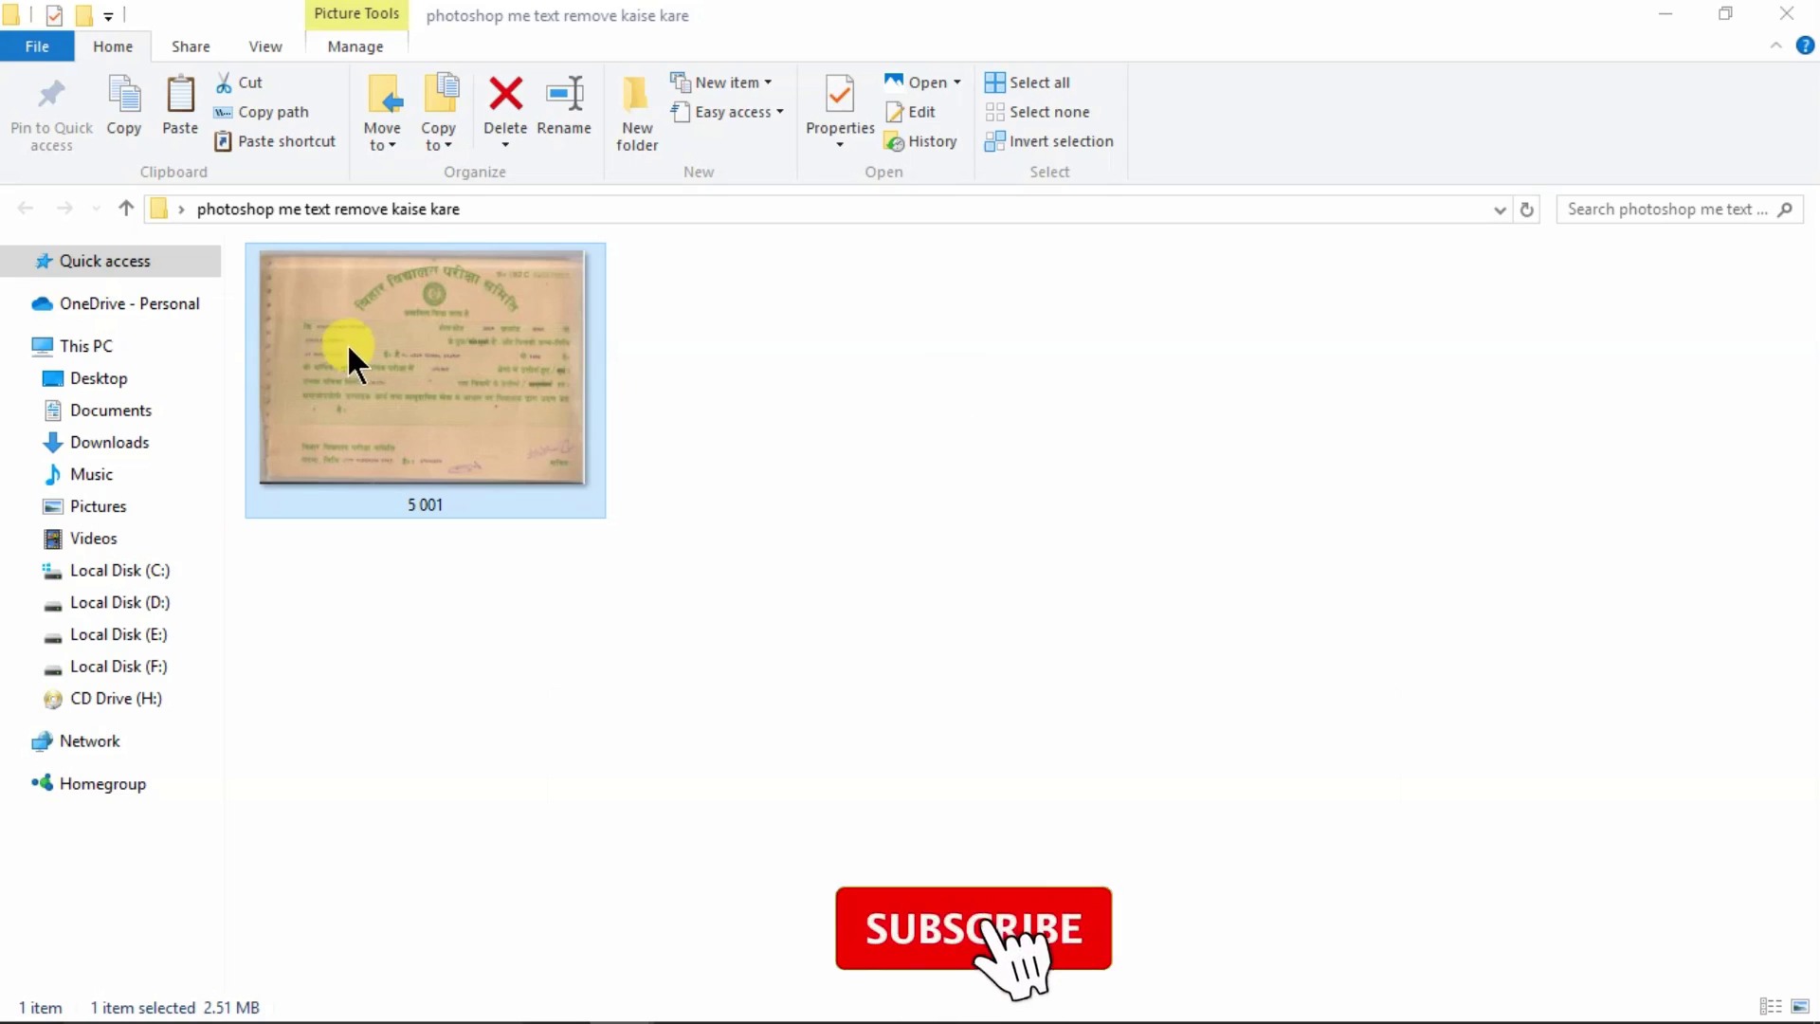
View the certificate image 5 001 up close to inspect its typed entries, and close the viewer.
double_click(381, 362)
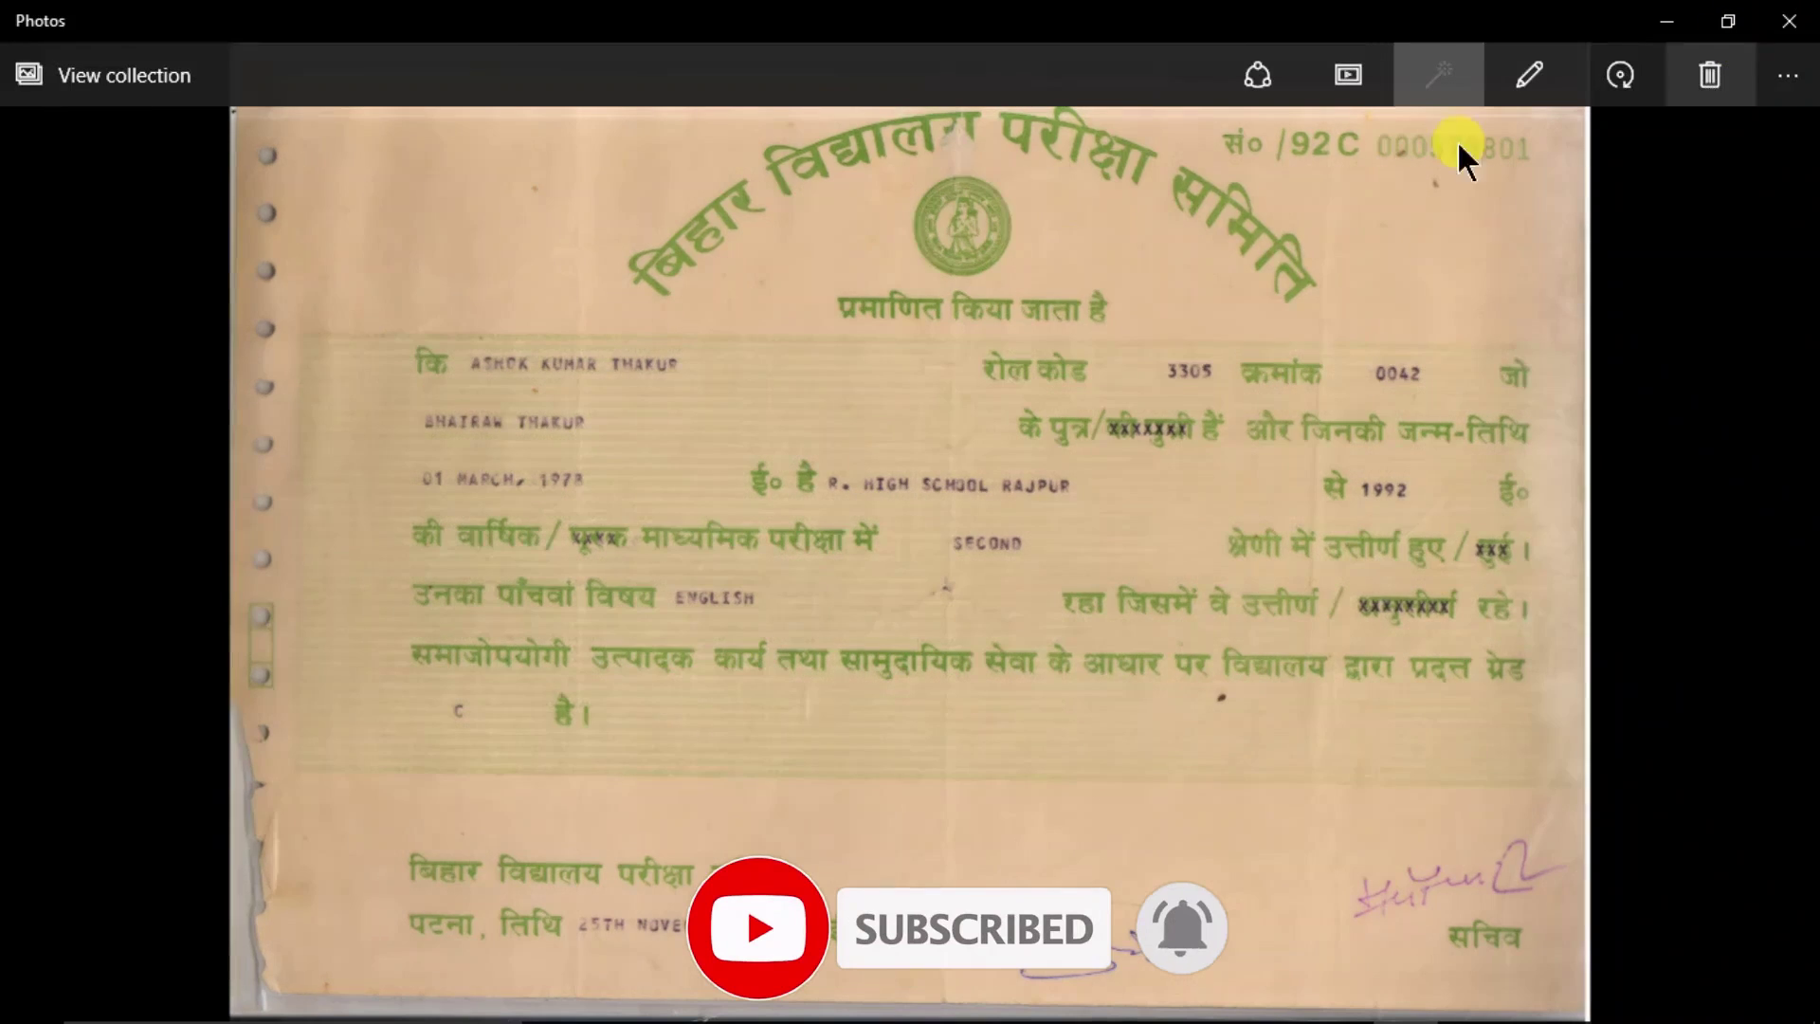
scroll(714, 406, "up", 5)
left_click_drag(517, 438, 968, 548)
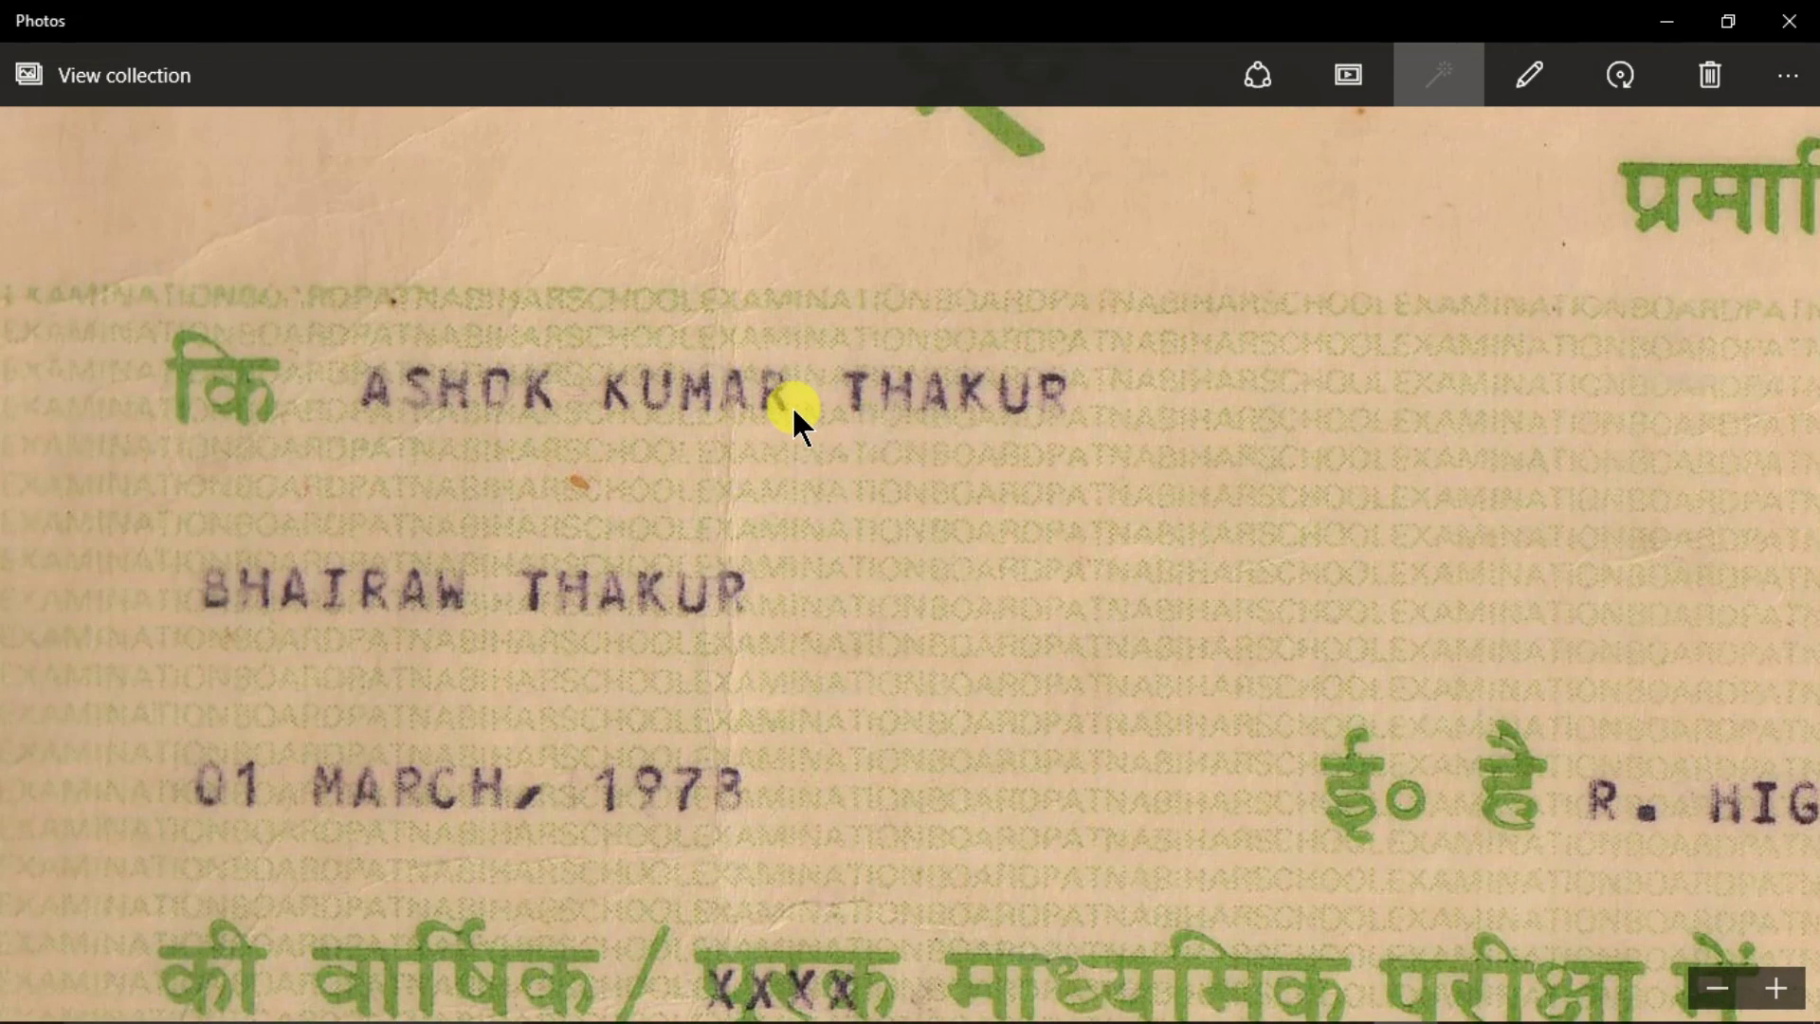
left_click(1790, 20)
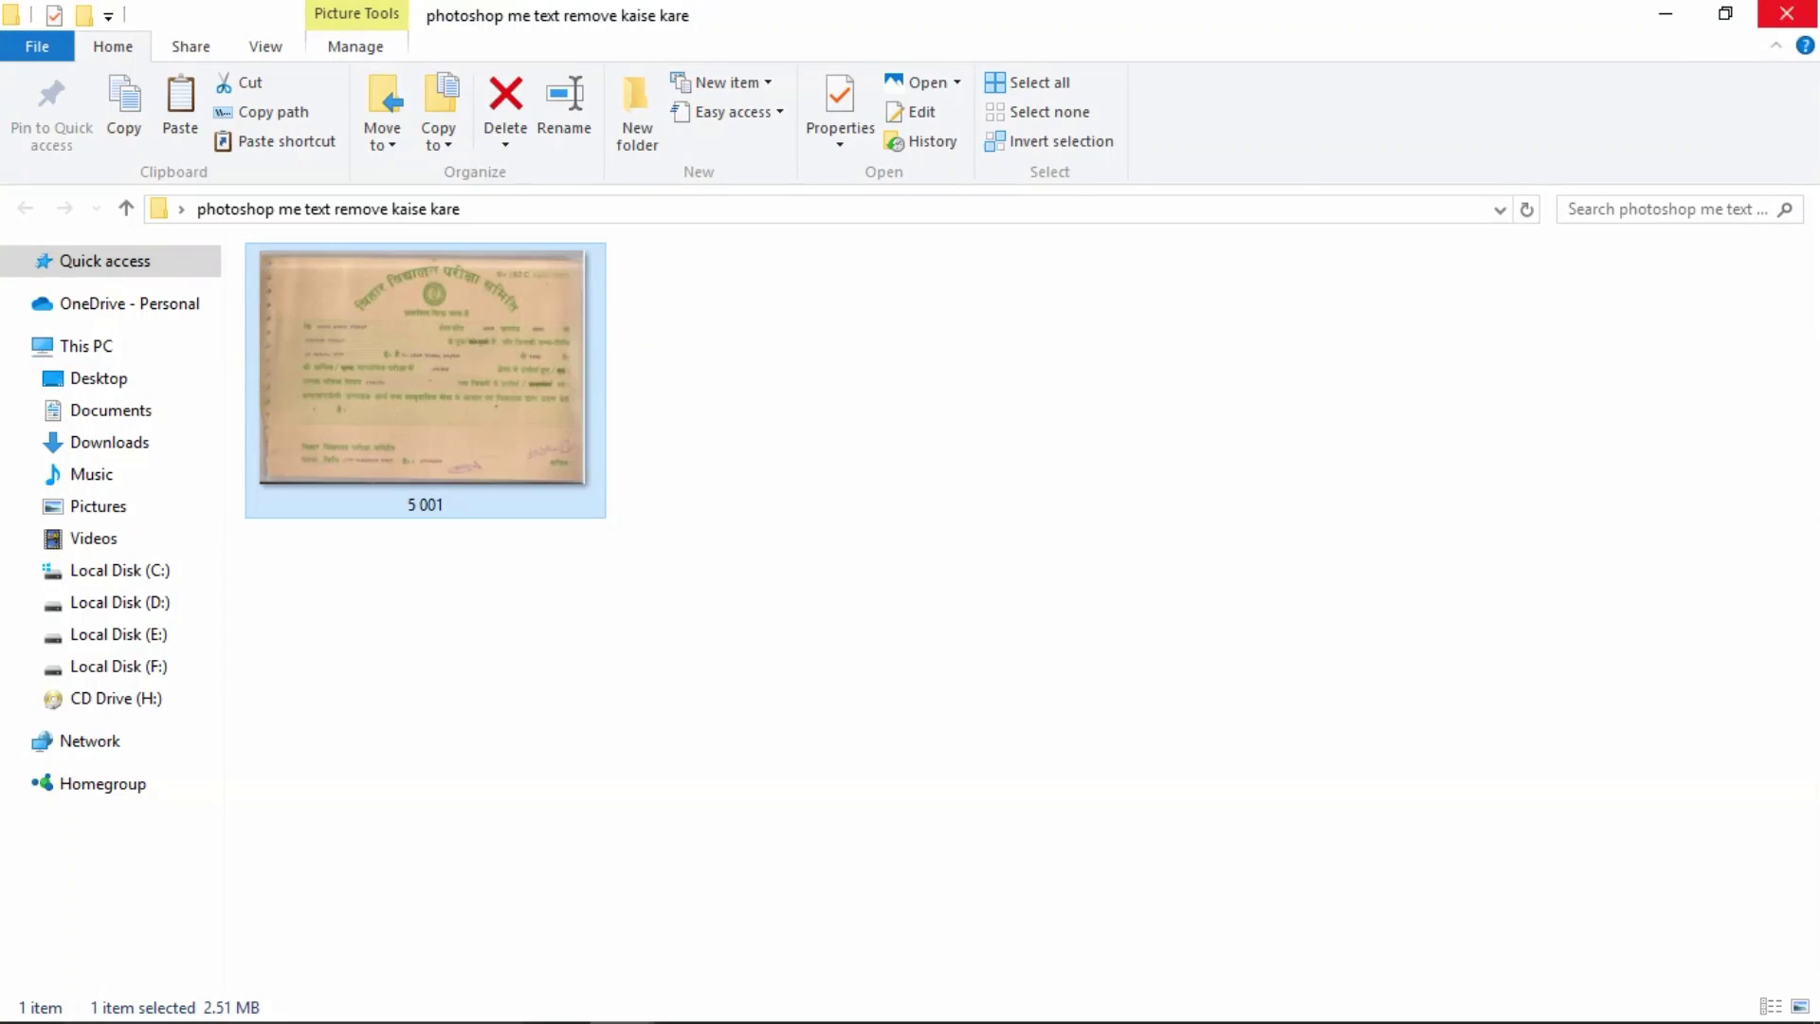
Open the image 5 001 in Photoshop, maximize its document window and show the typed entries enlarged.
left_click_drag(504, 349, 804, 343)
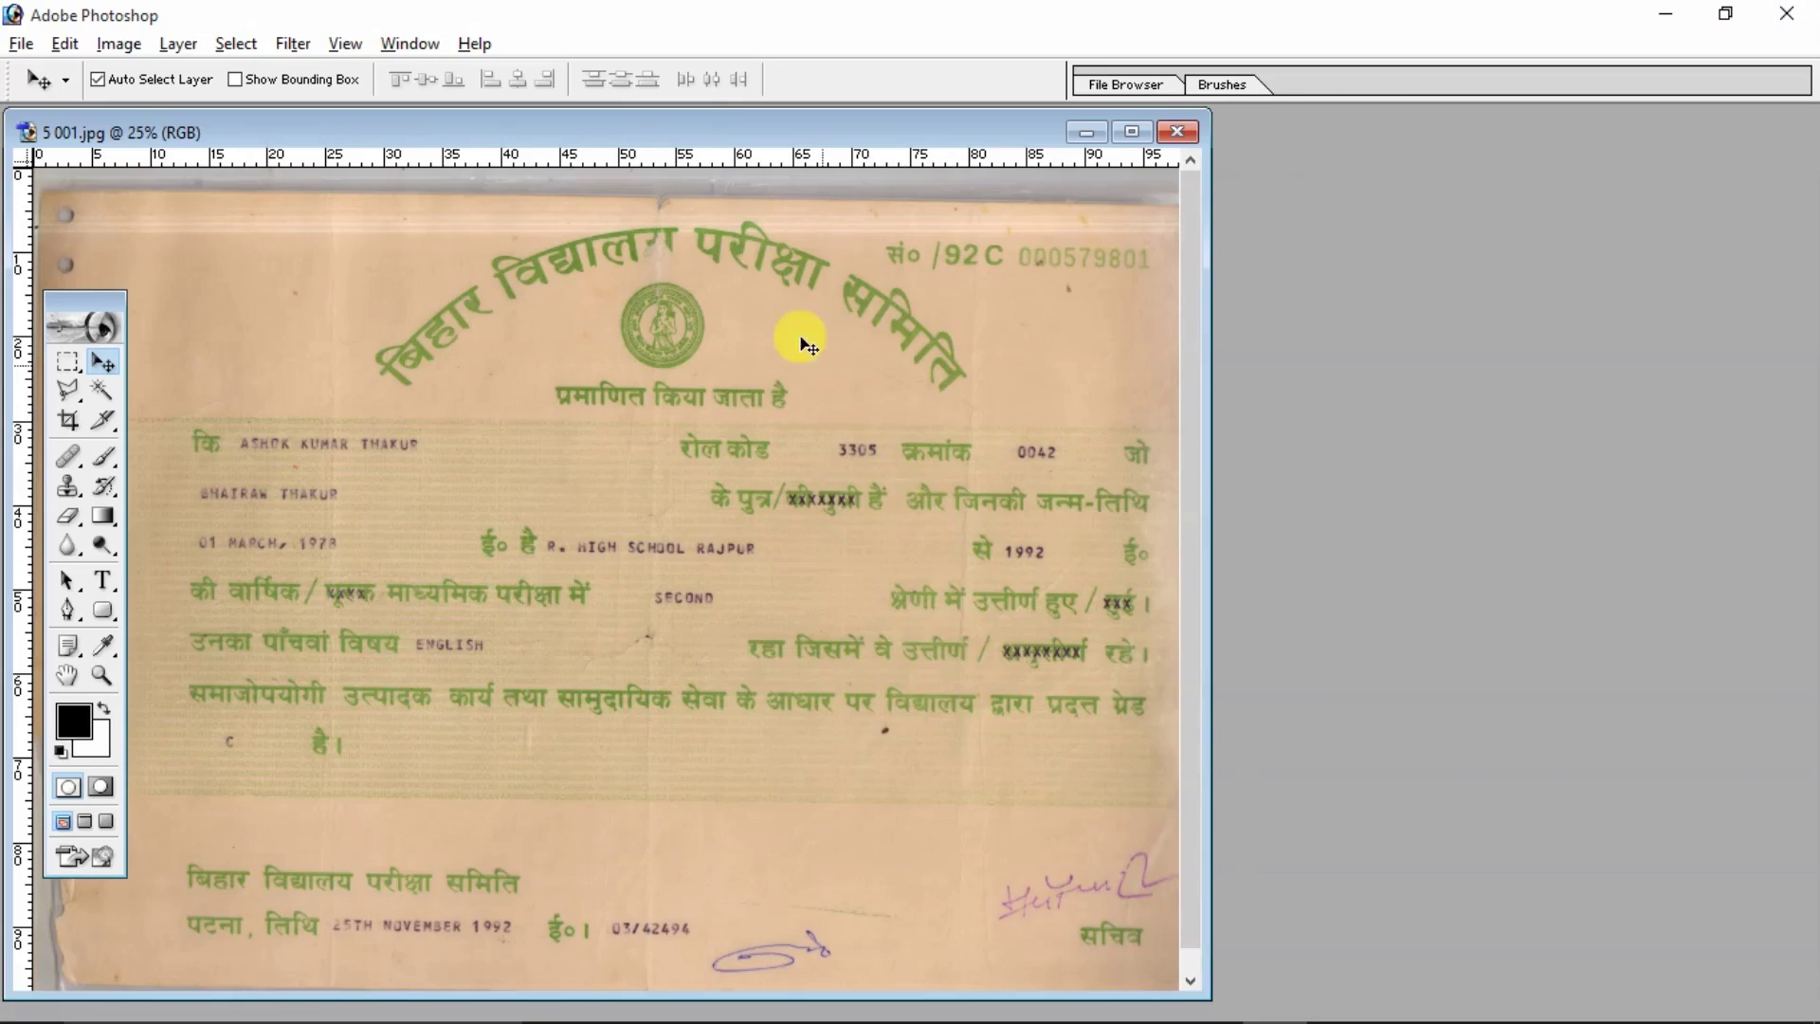
double_click(689, 130)
key("ctrl+plus")
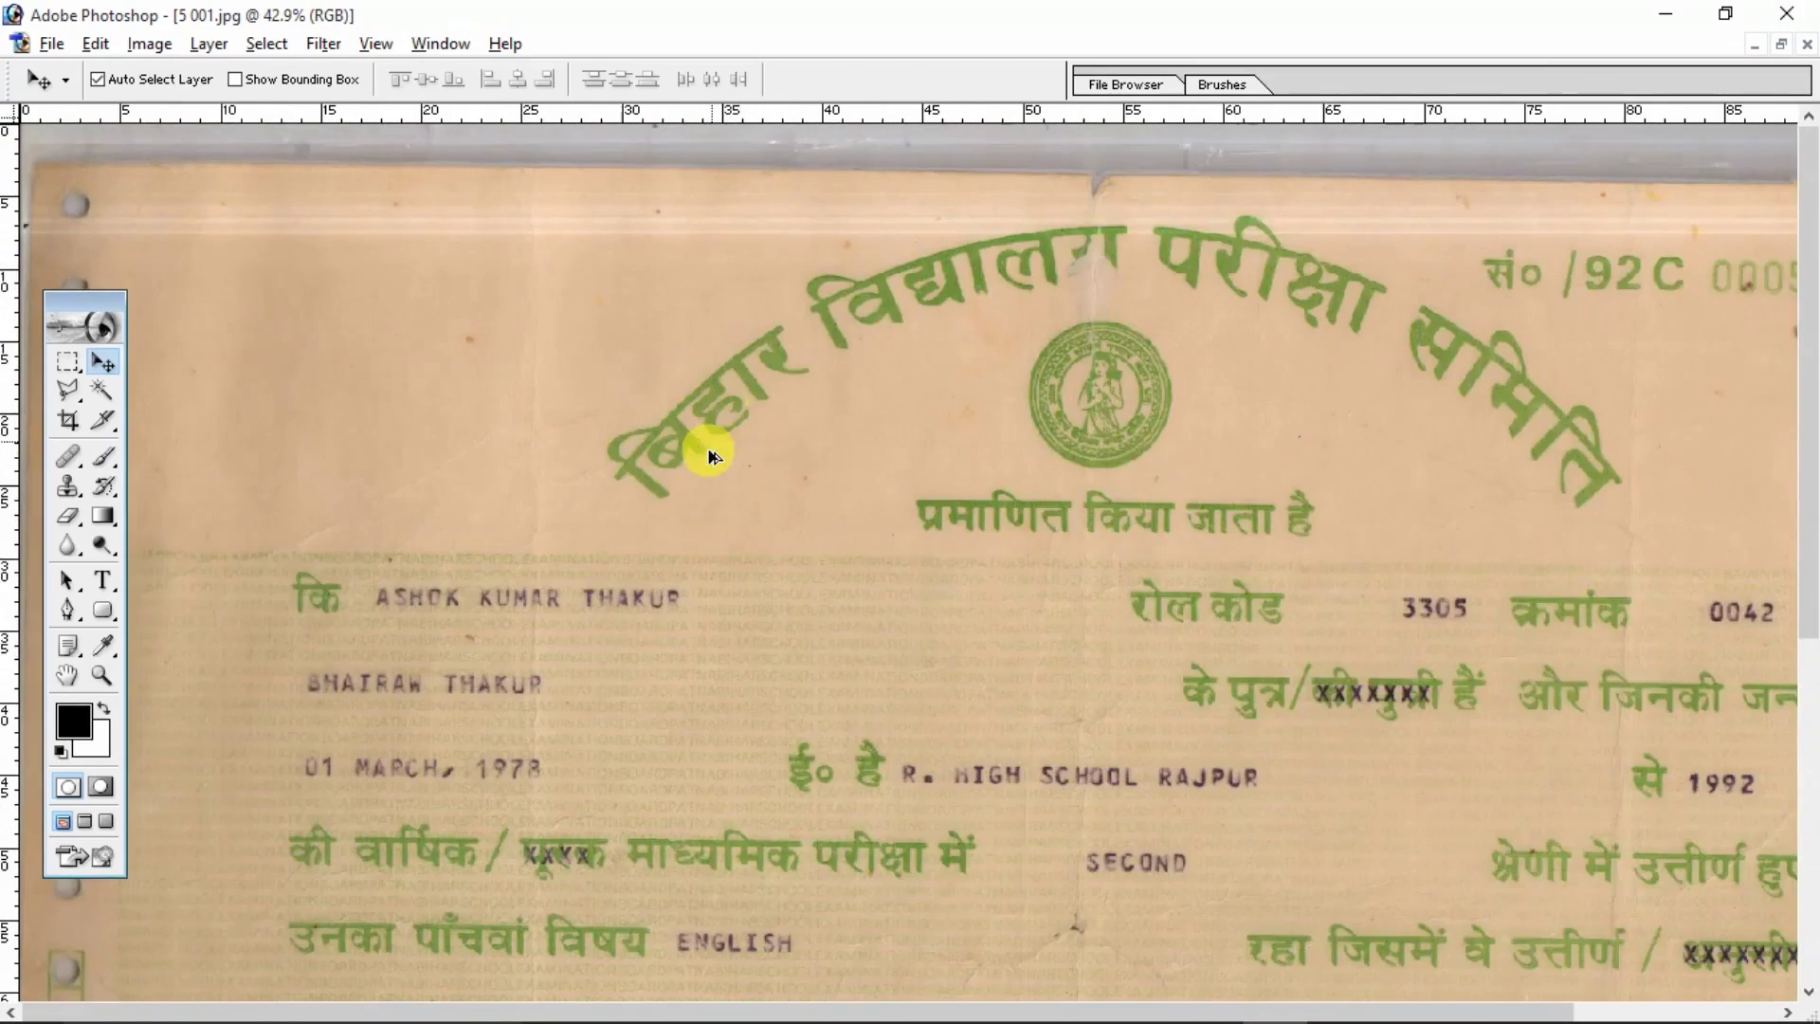
scroll(695, 455, "up", 2)
scroll(756, 569, "down", 3)
left_click_drag(872, 460, 813, 406)
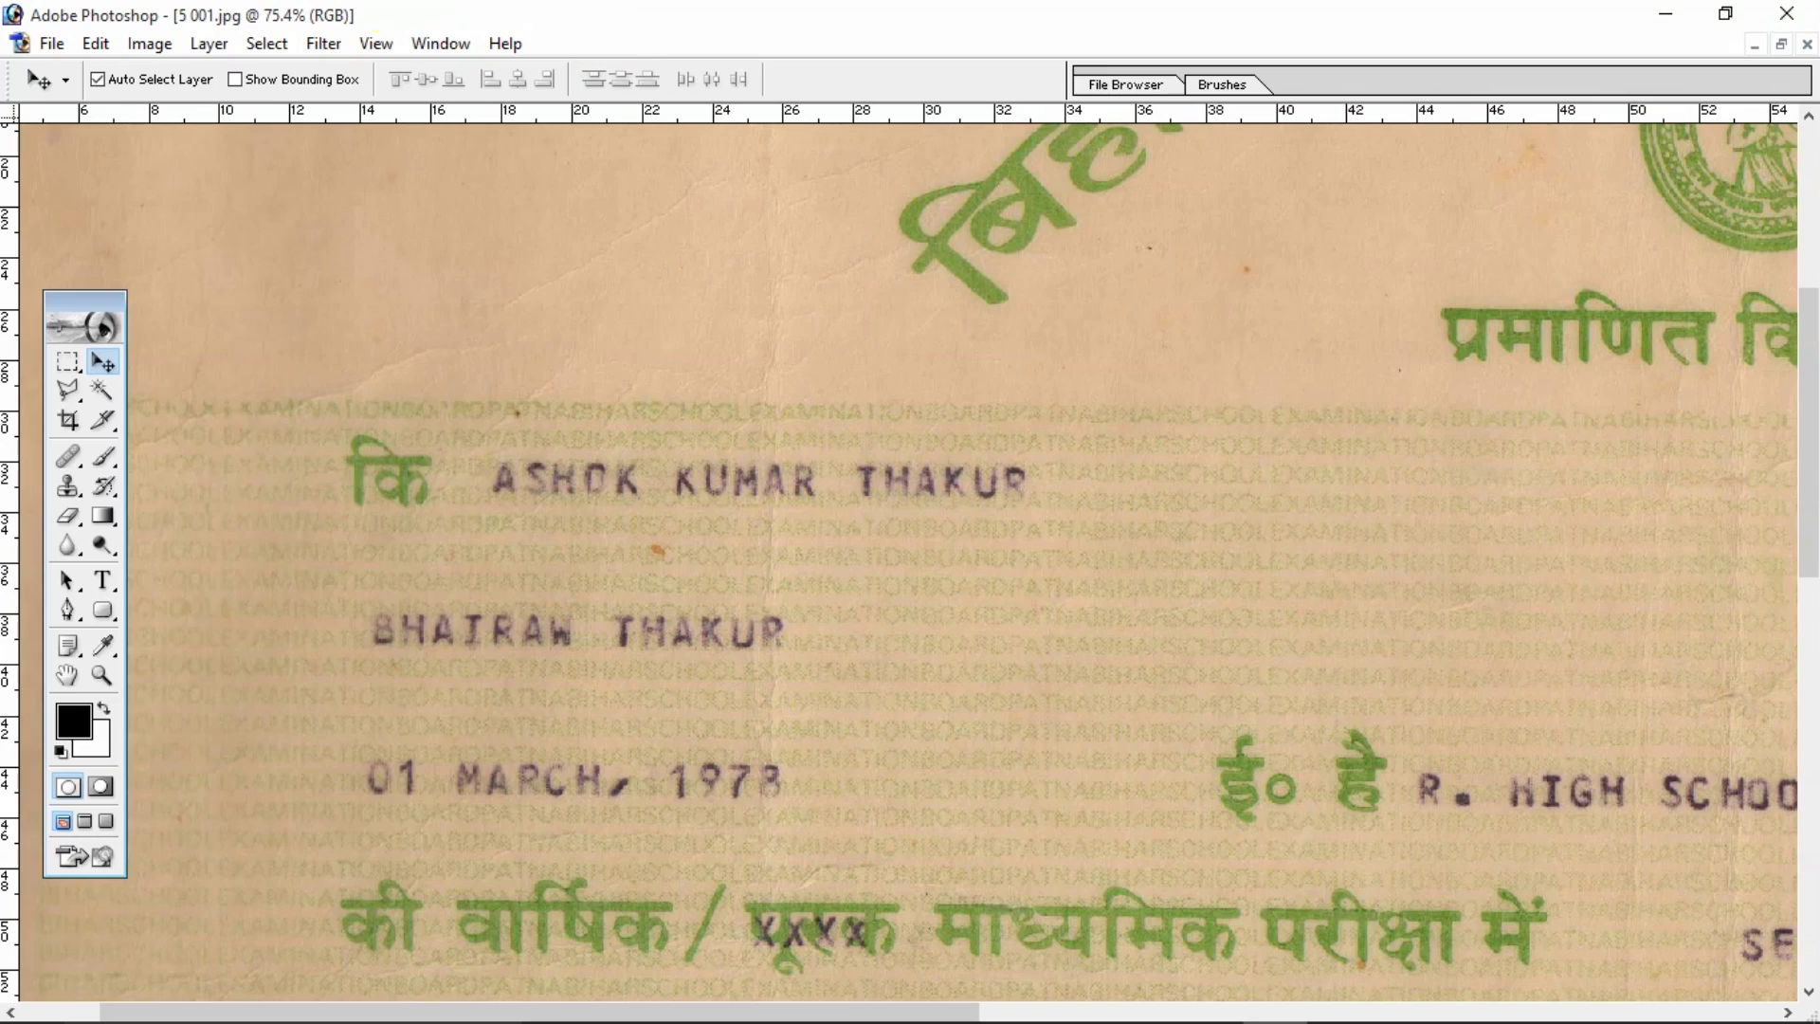
Show the Layers palette and reposition it over the side of the document.
left_click(415, 43)
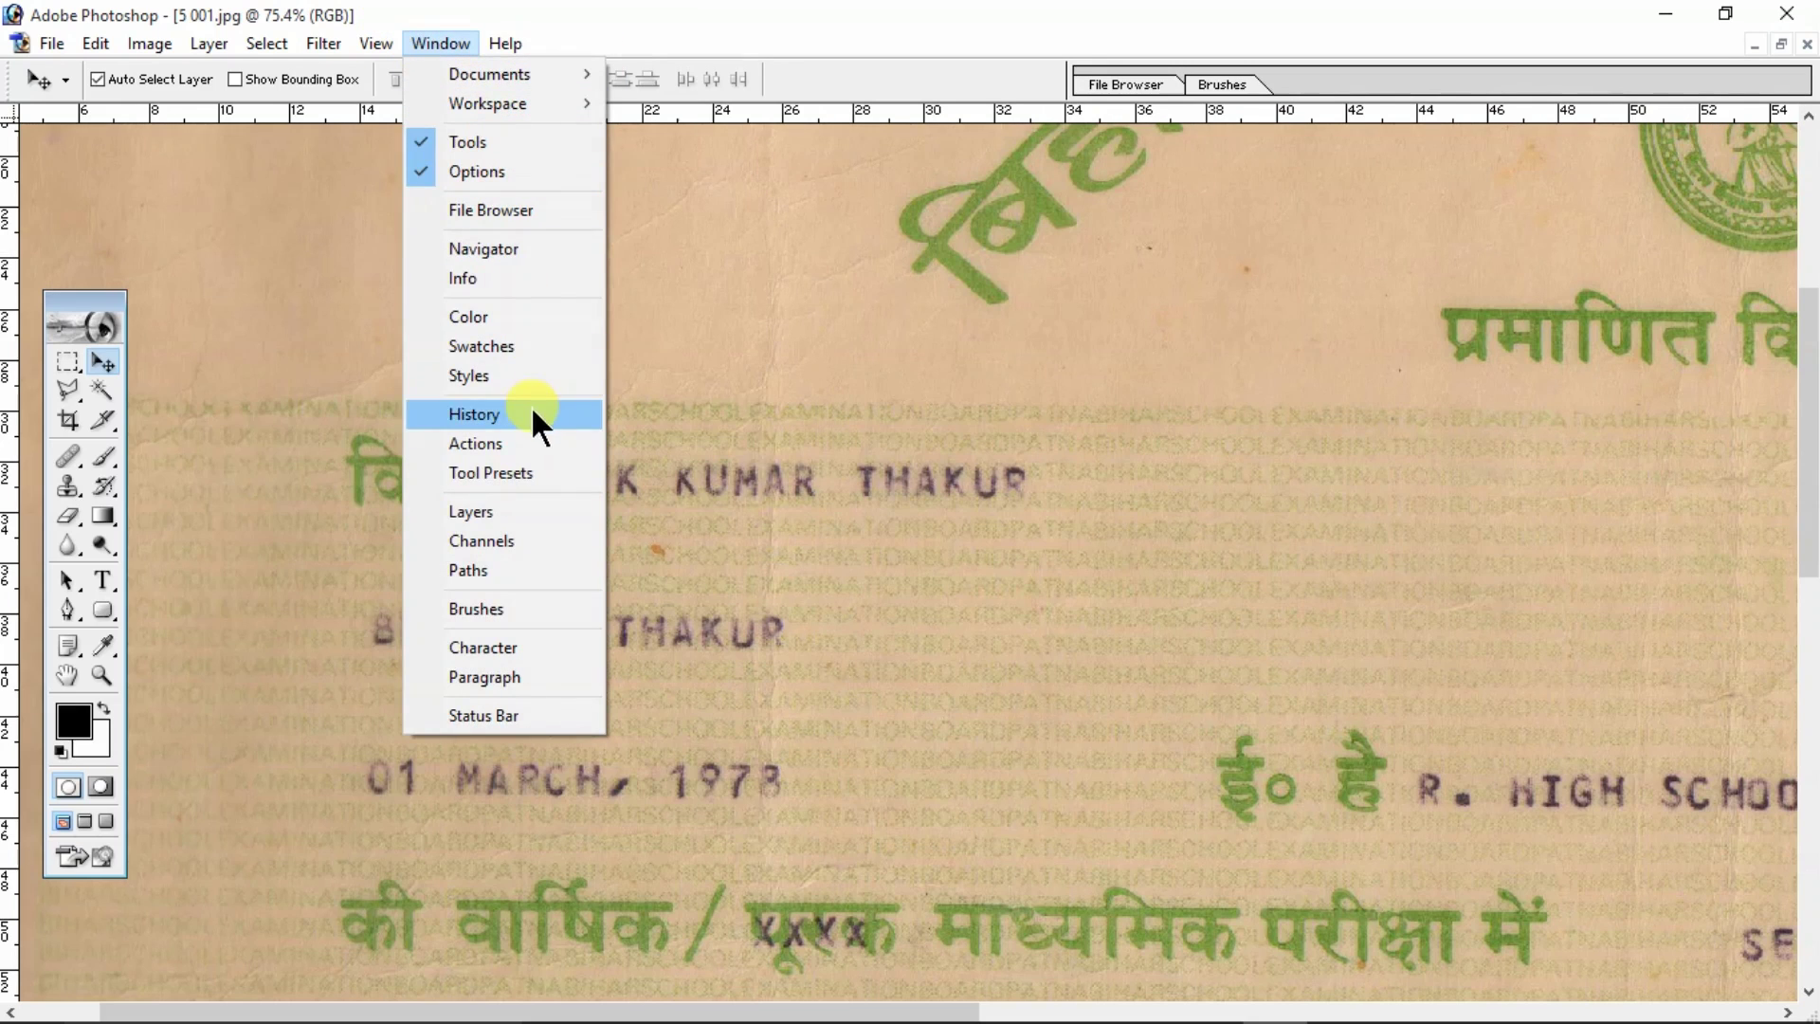
left_click(506, 516)
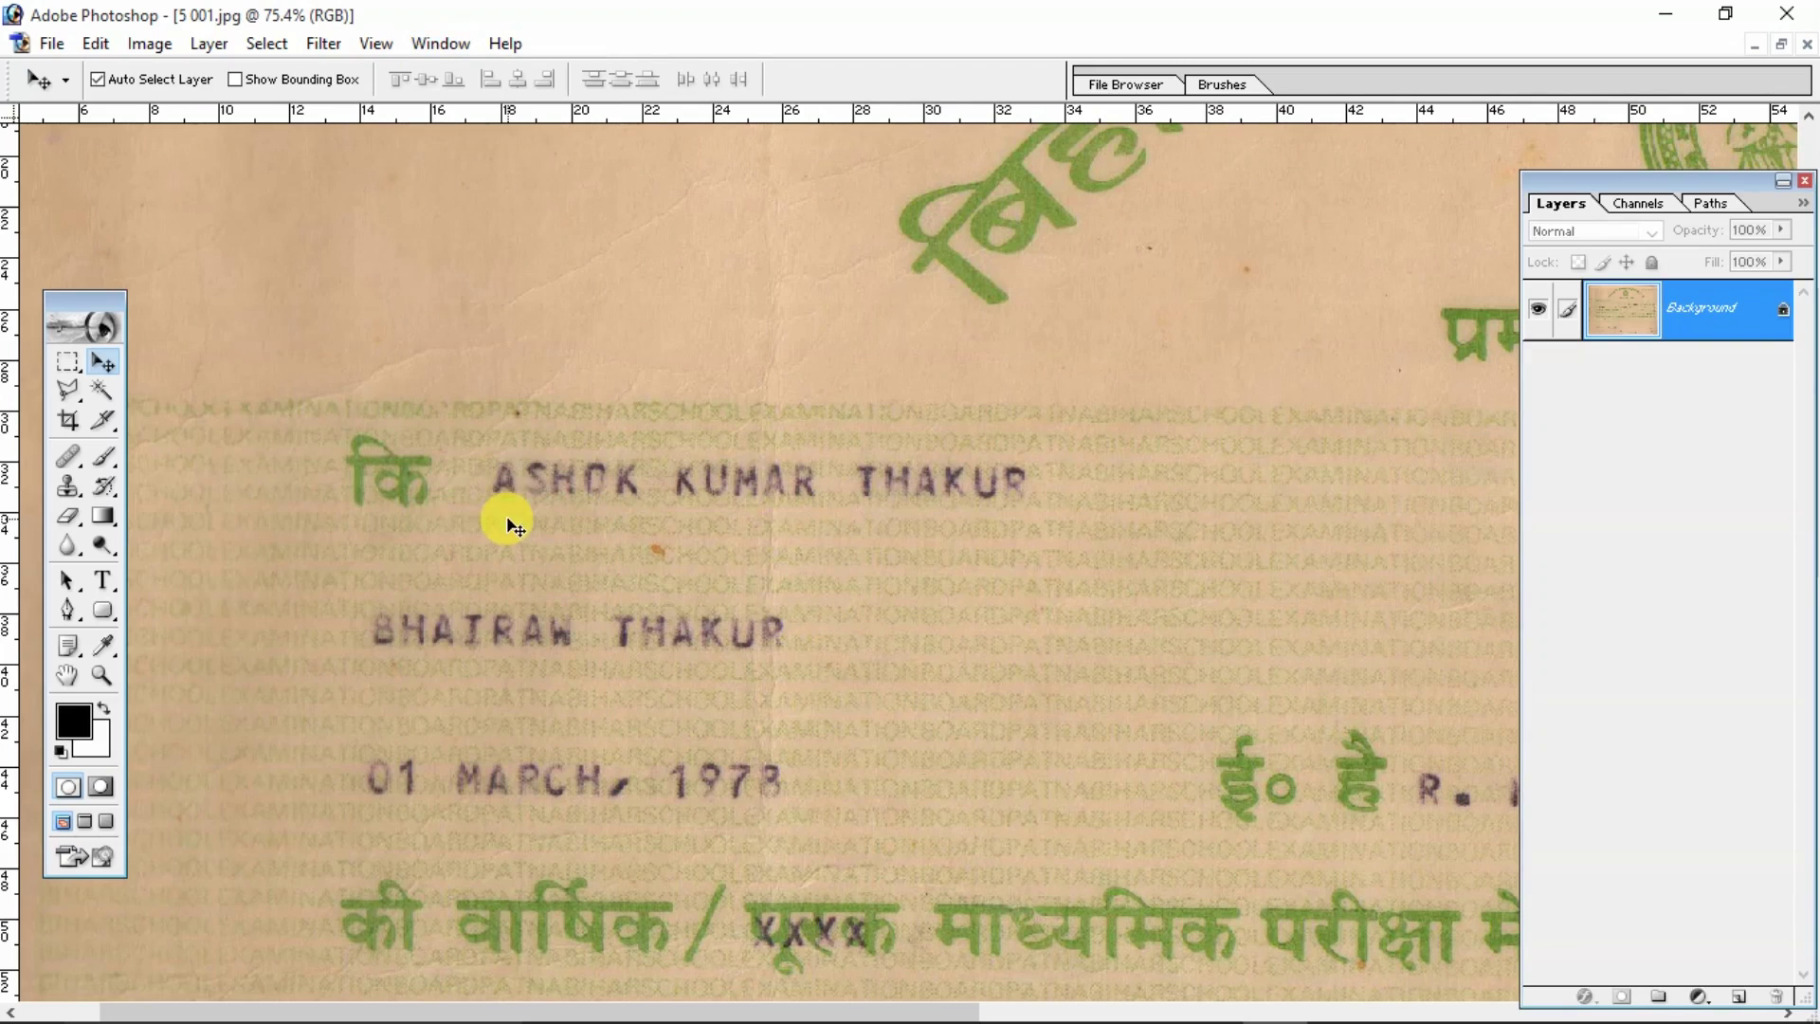
left_click_drag(1623, 175, 1576, 178)
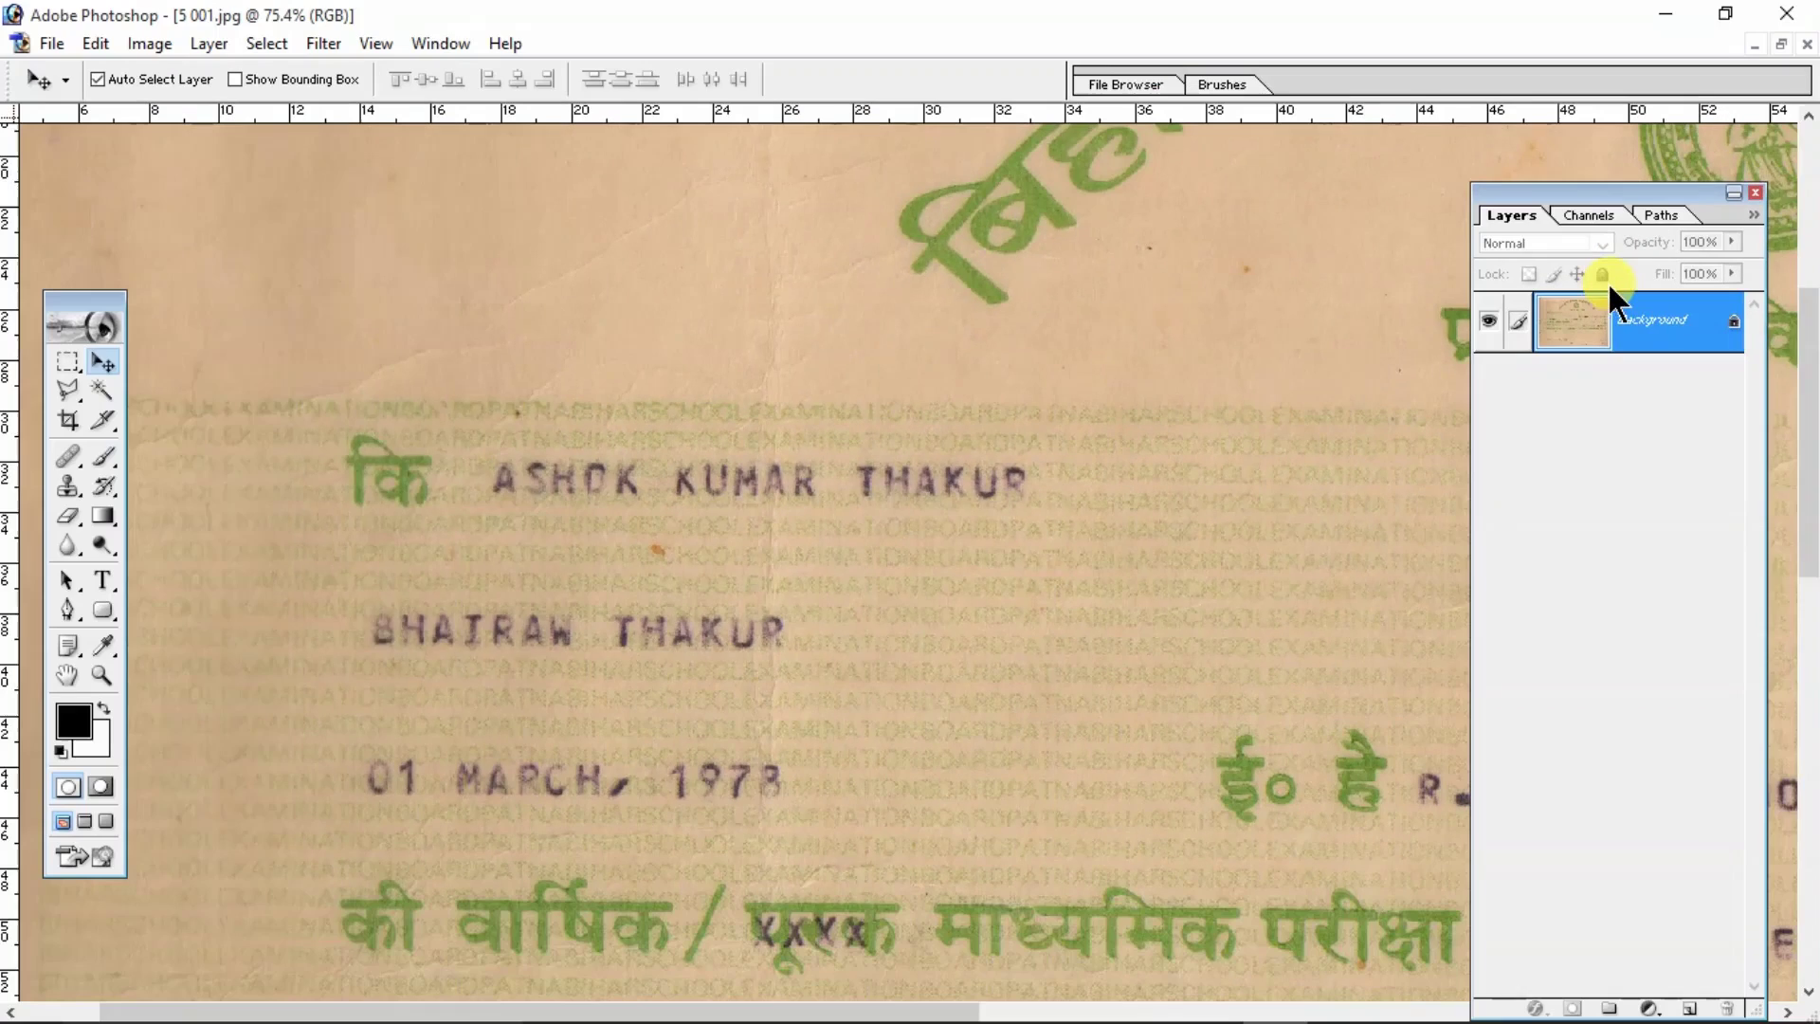
left_click_drag(1634, 199, 1634, 178)
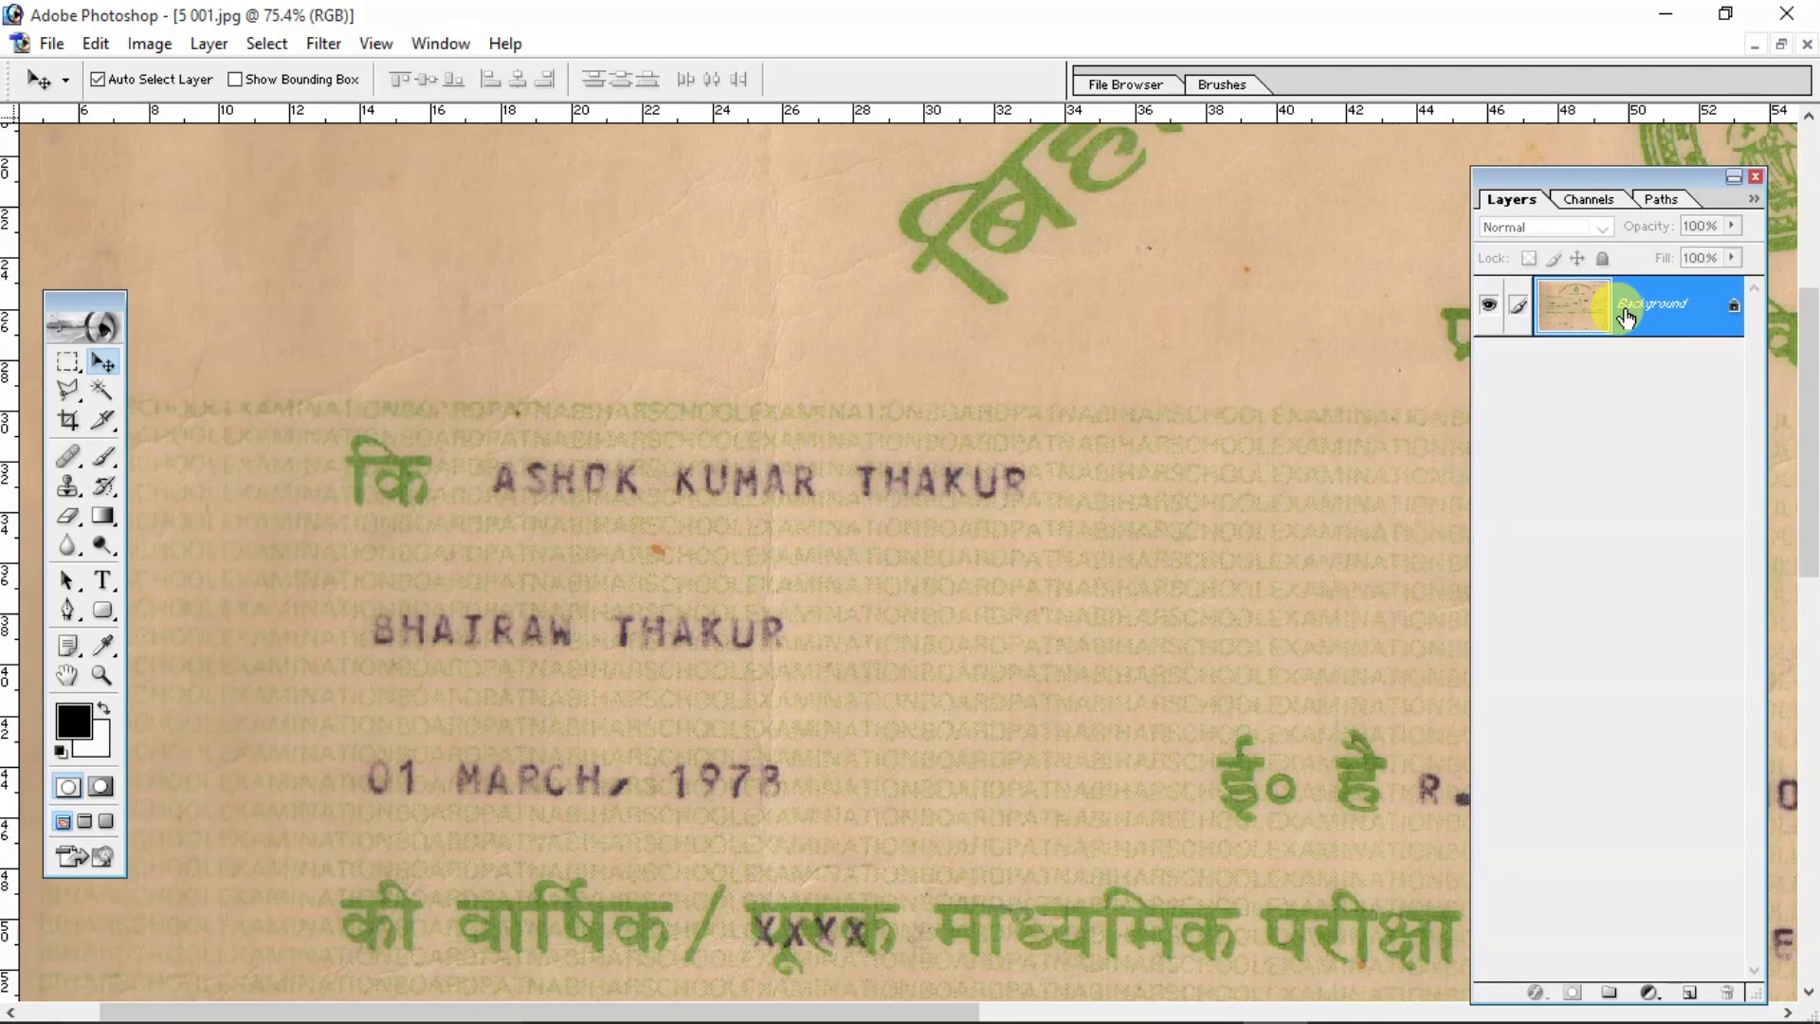
Duplicate the Background layer and place the copy inside a new layer set.
key("ctrl+j")
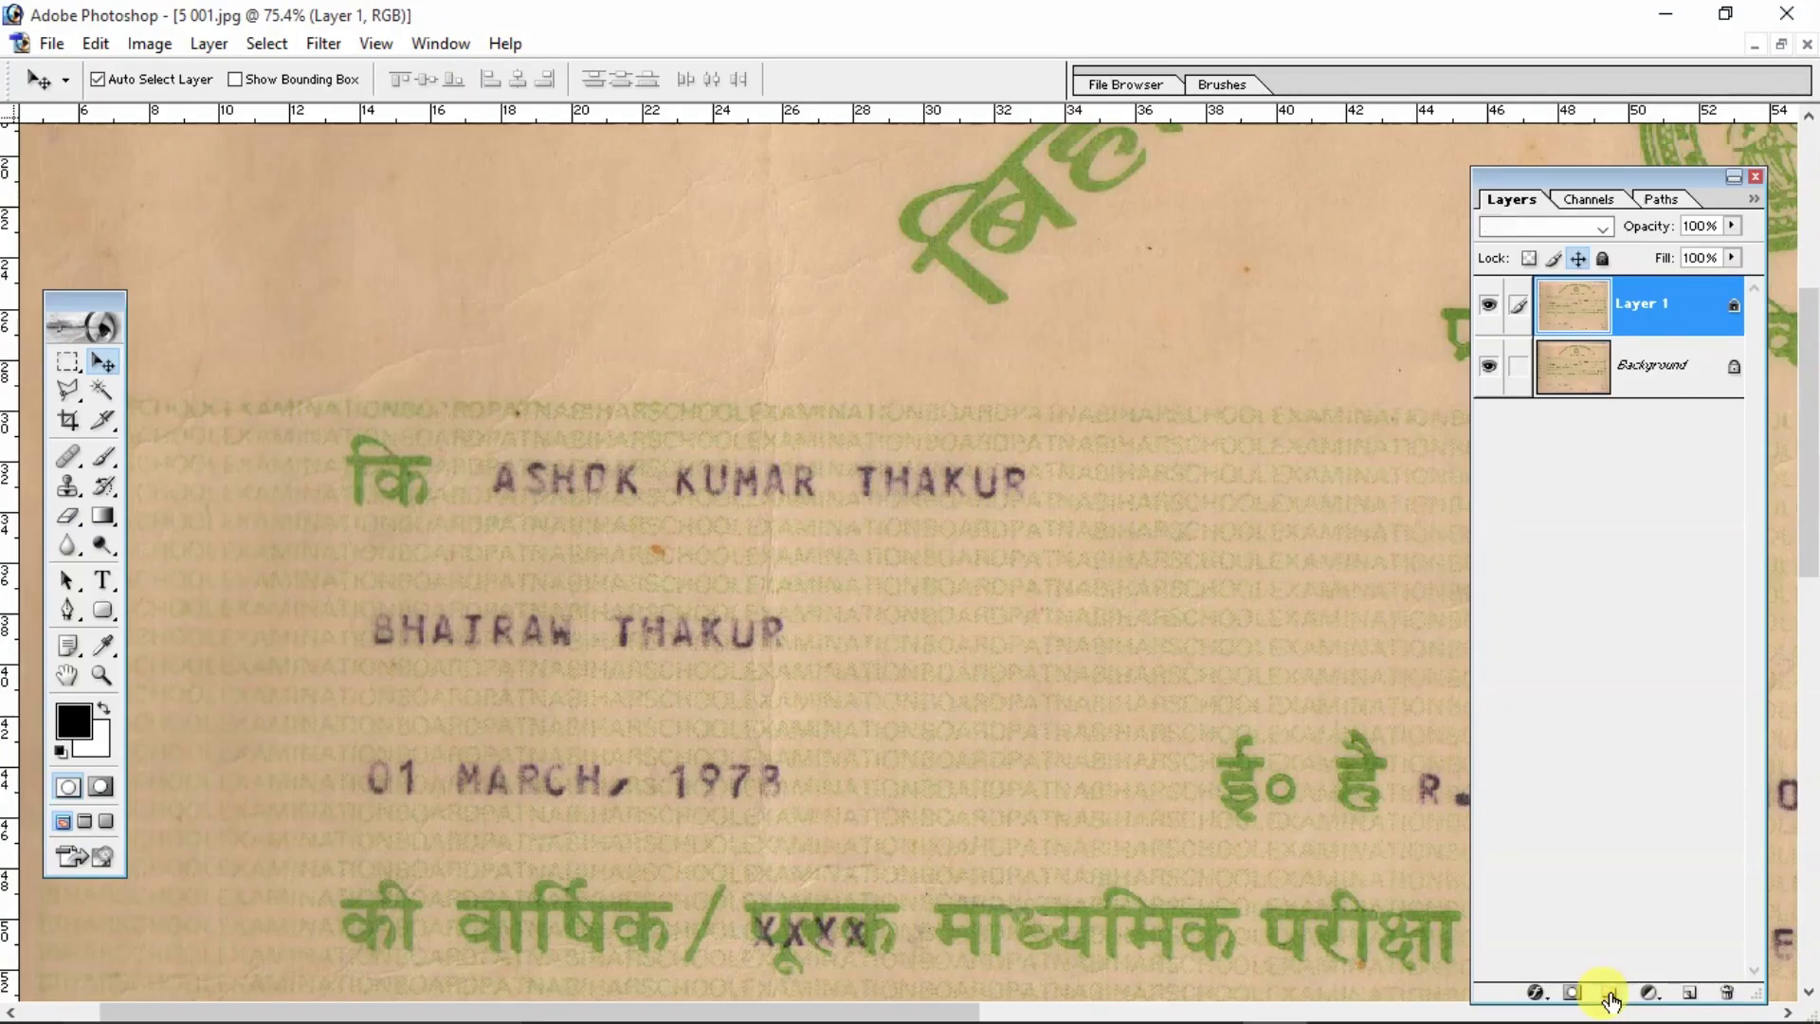
left_click(1578, 978)
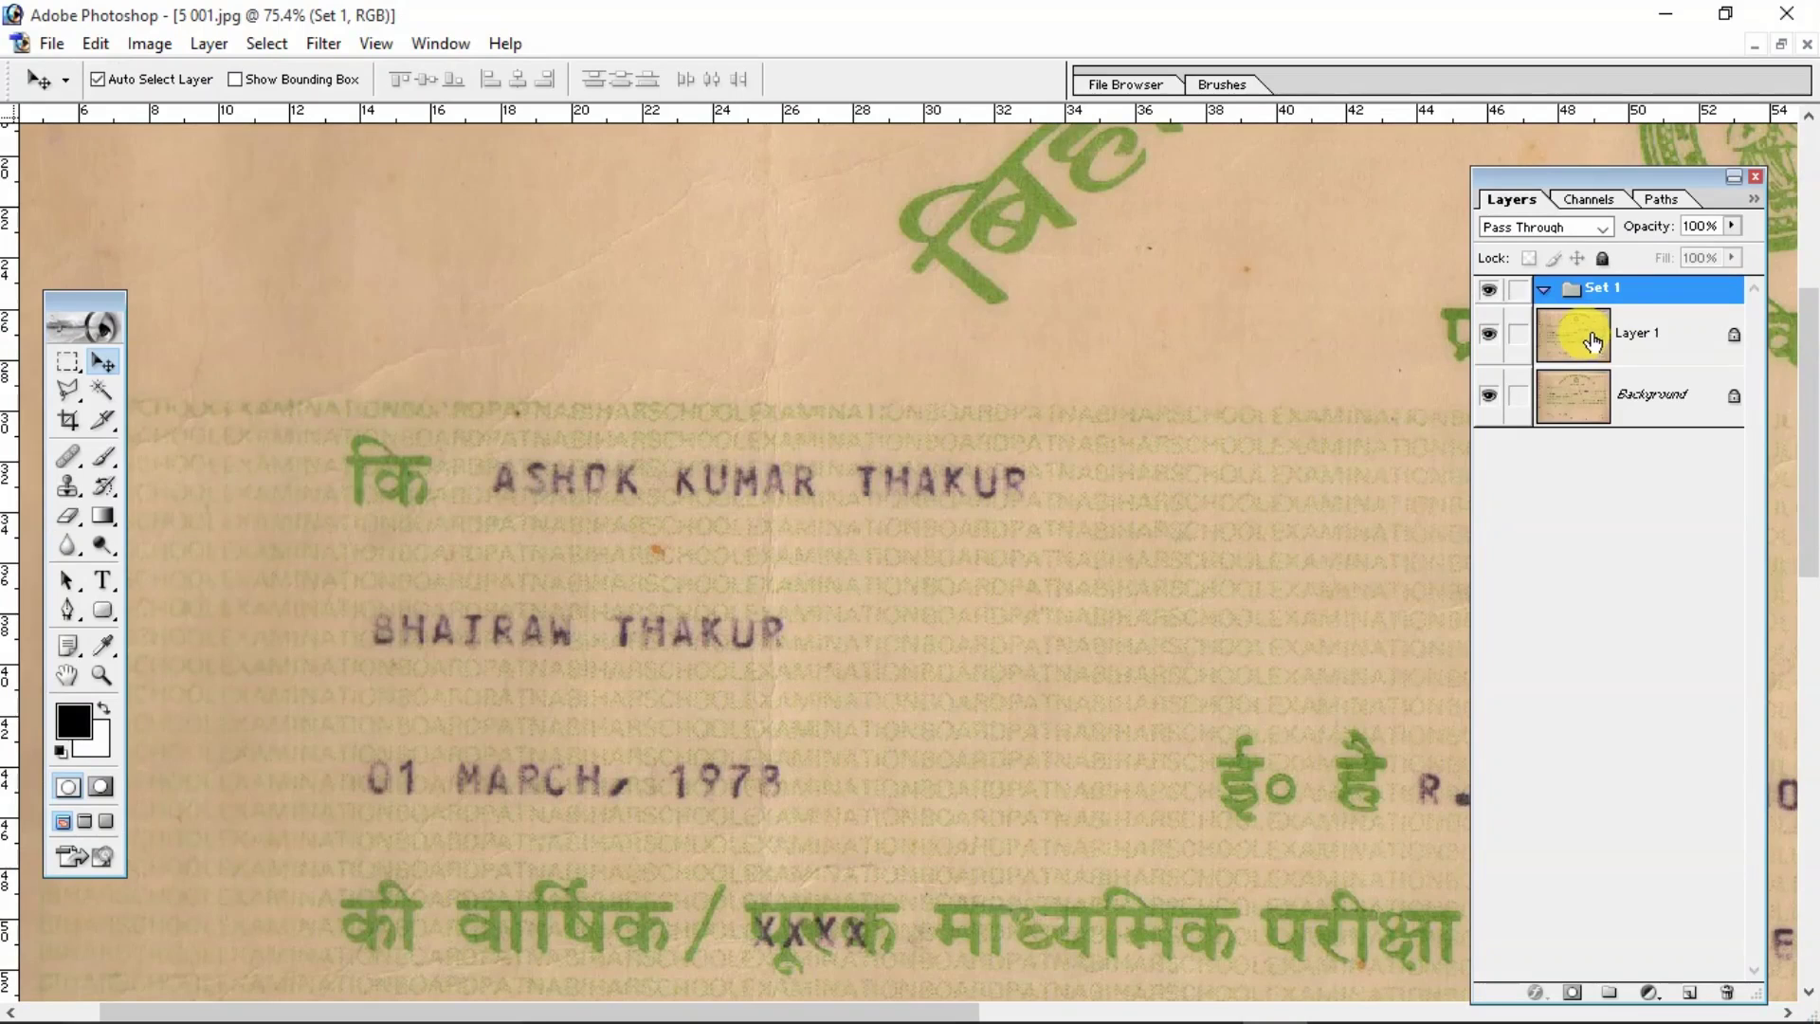
left_click_drag(1593, 341, 1576, 303)
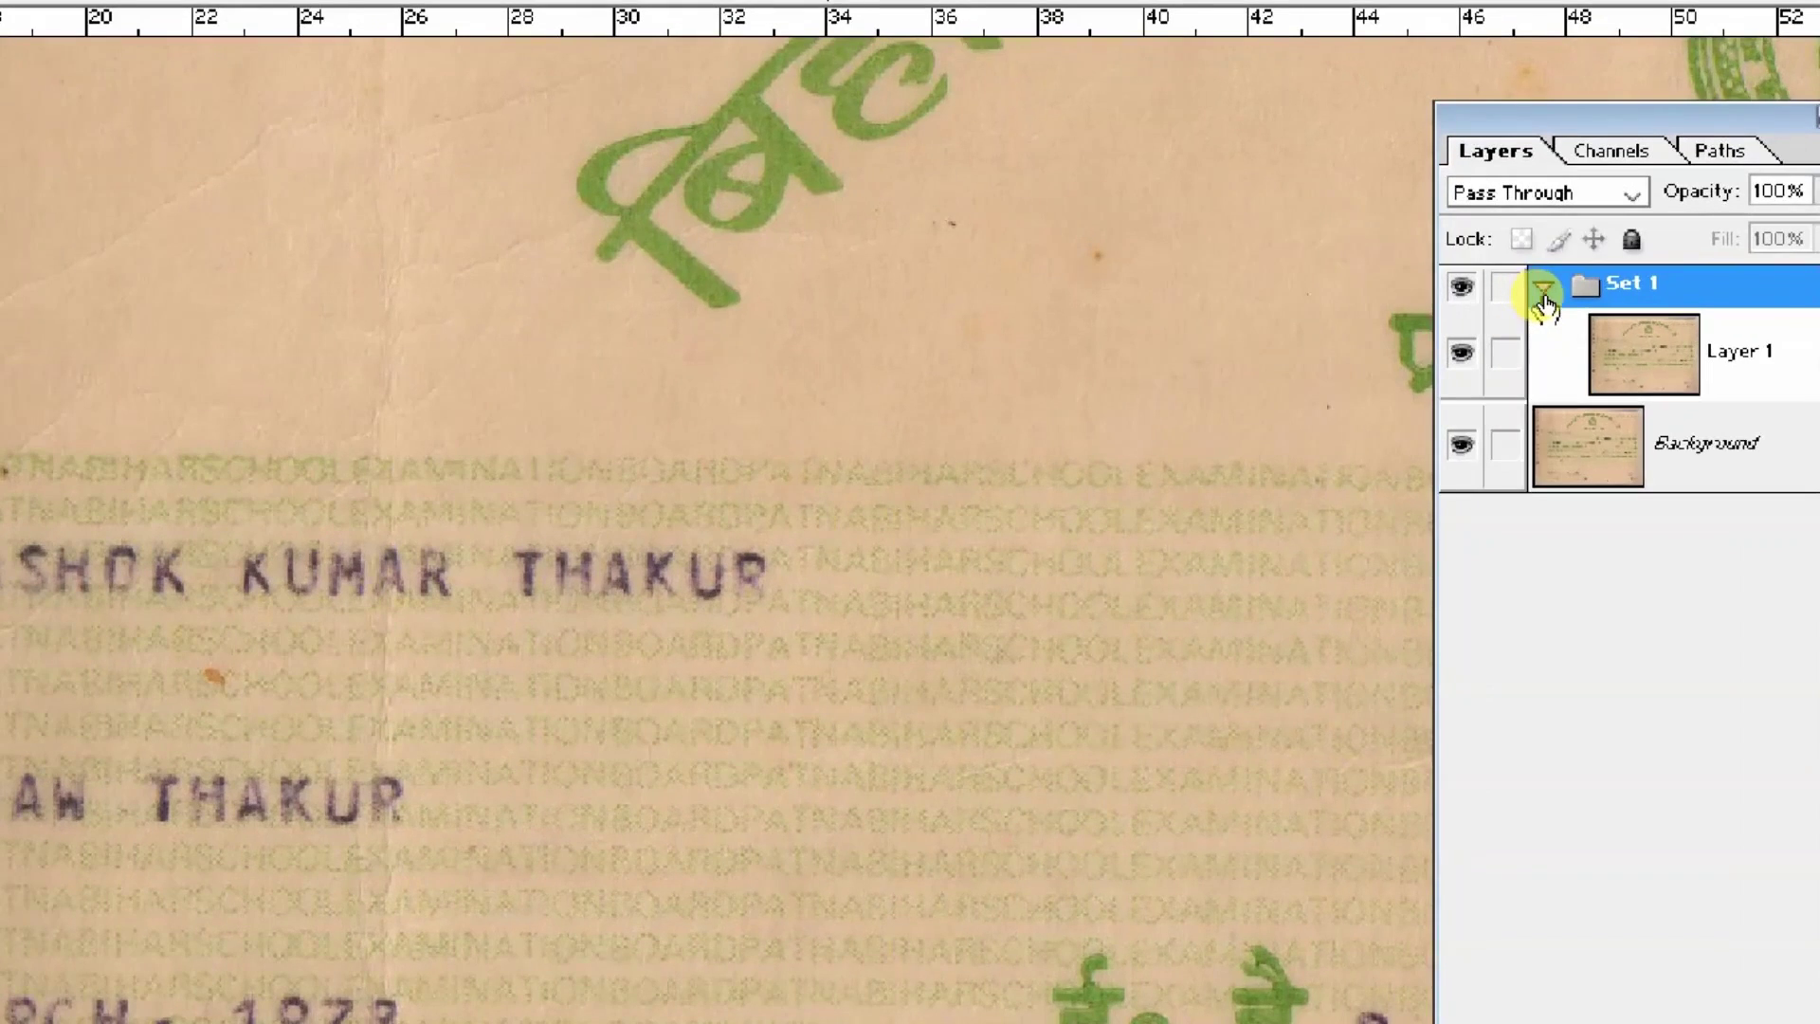
Hide the Background layer and make Layer 1 inside Set 1 the active layer.
left_click(1544, 299)
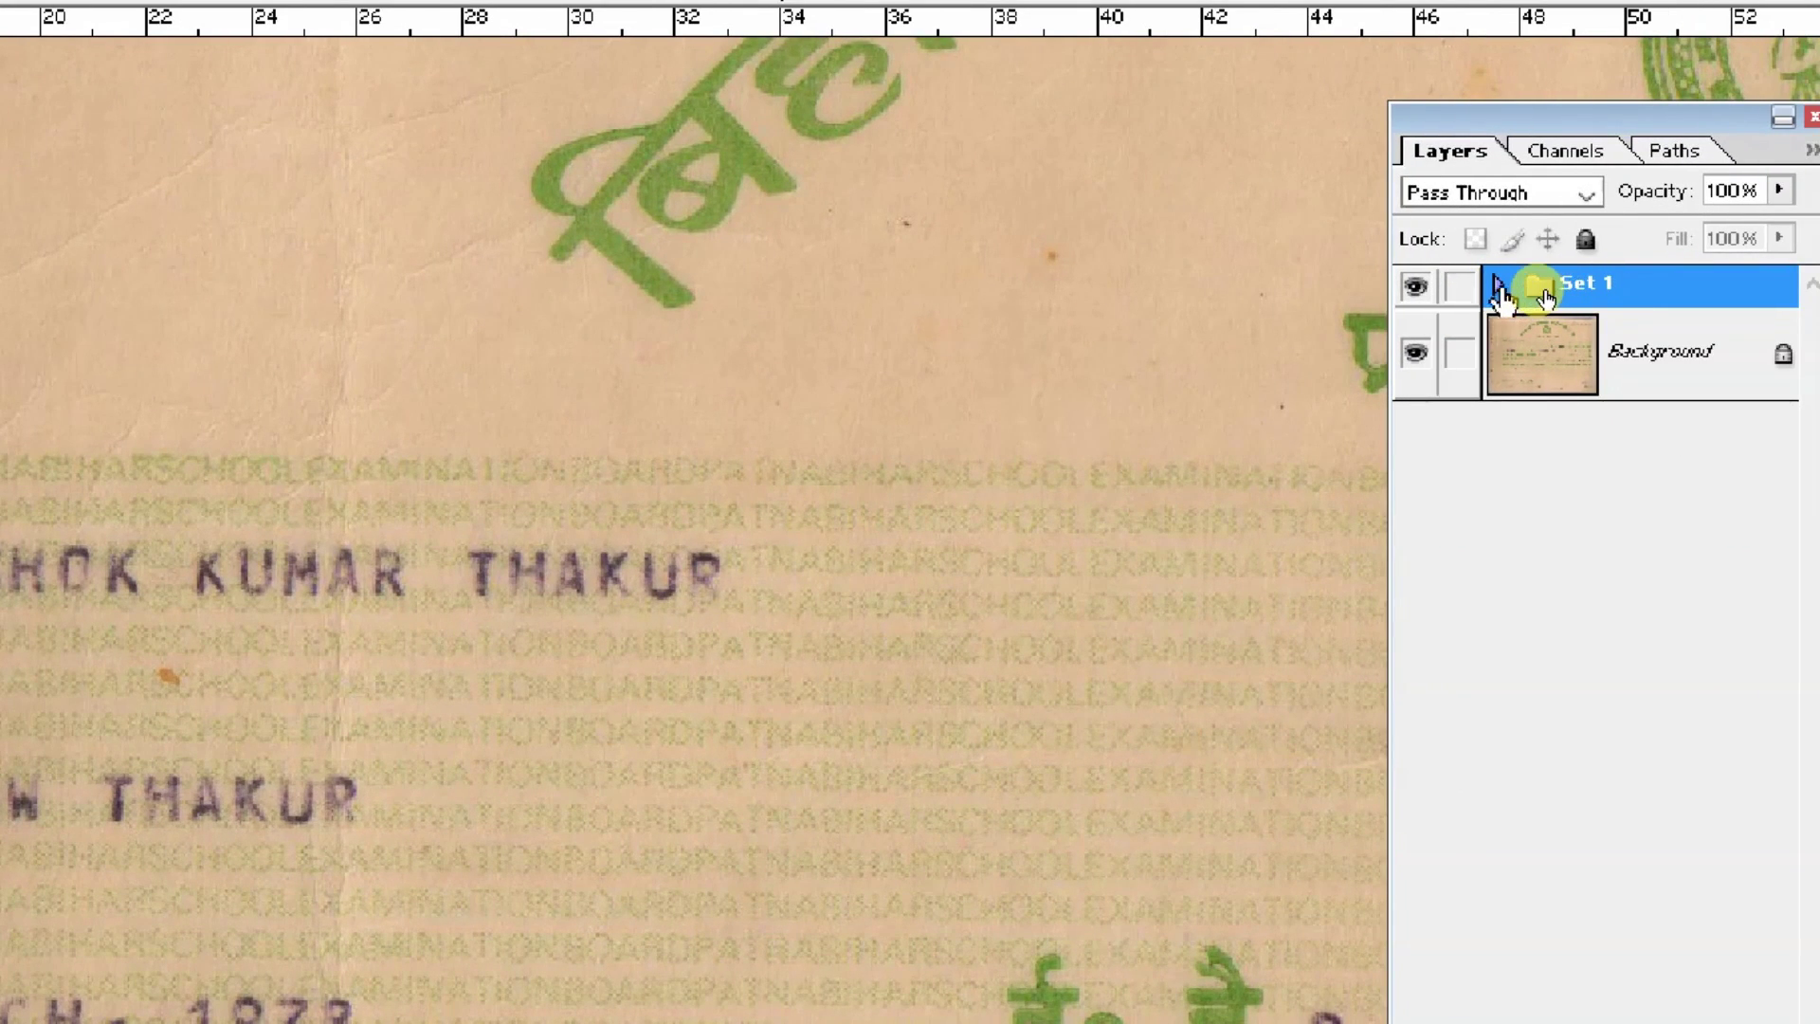
left_click(1516, 286)
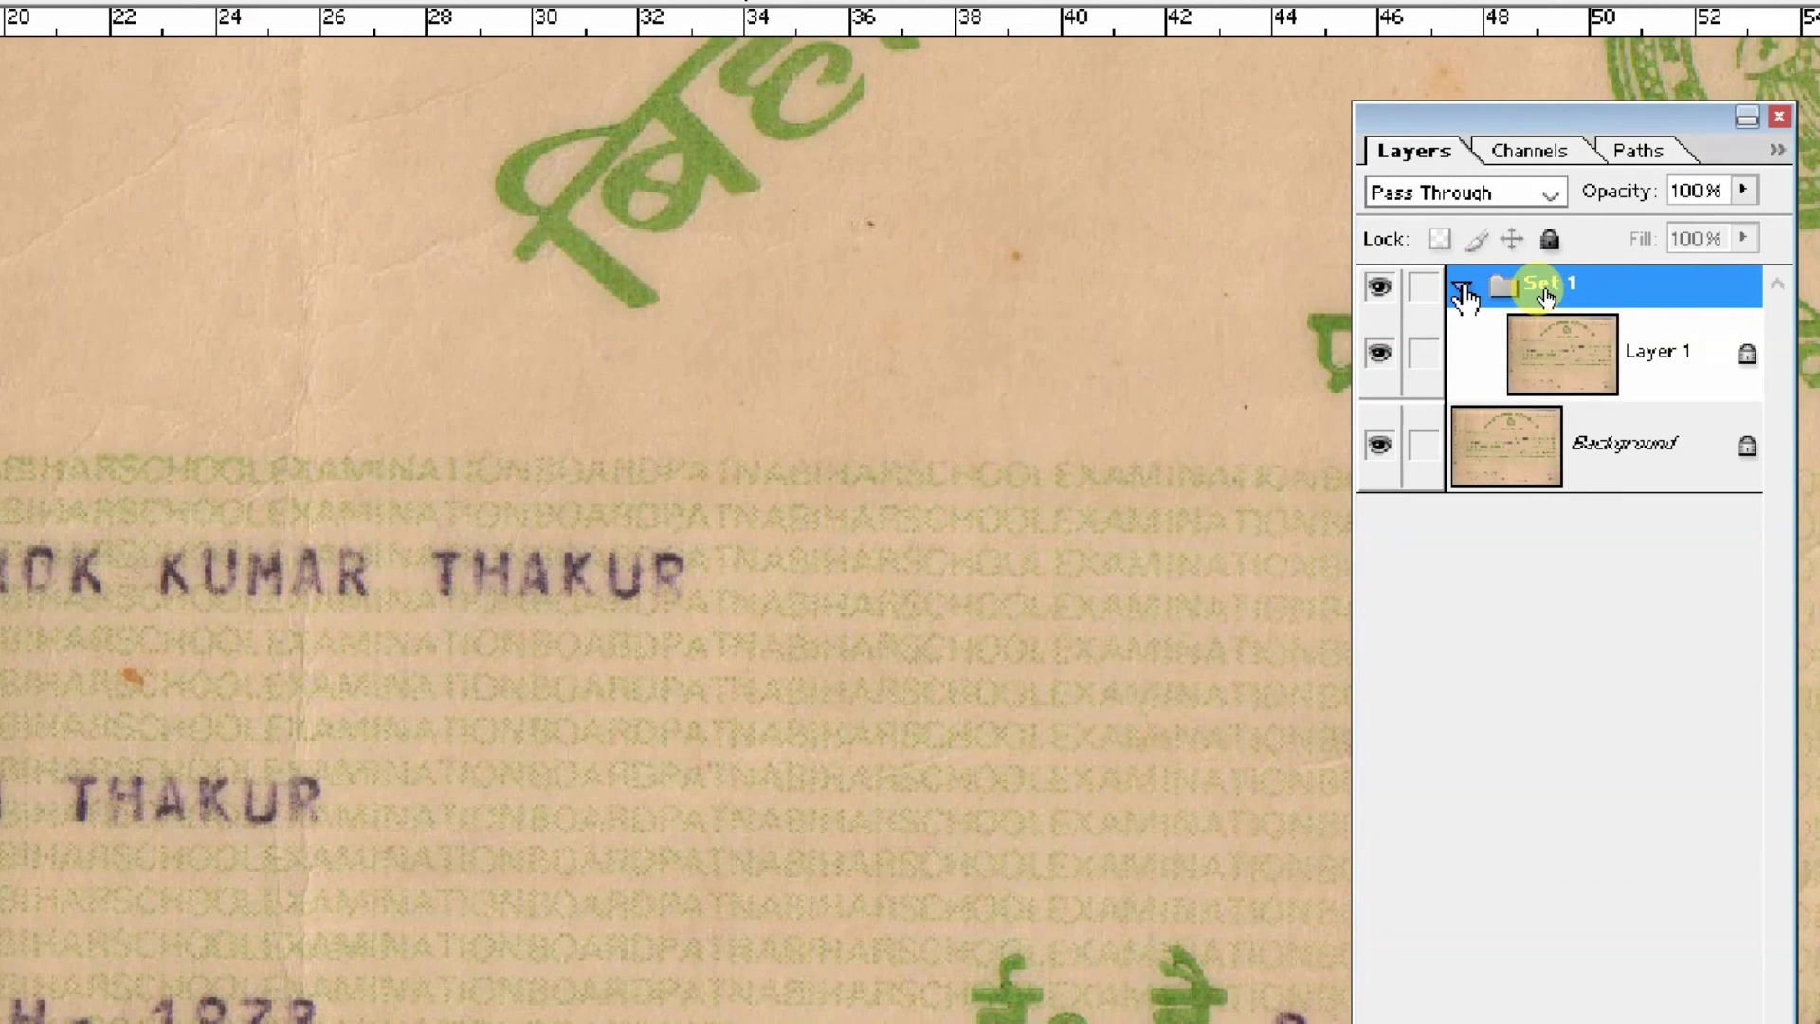
left_click(1463, 287)
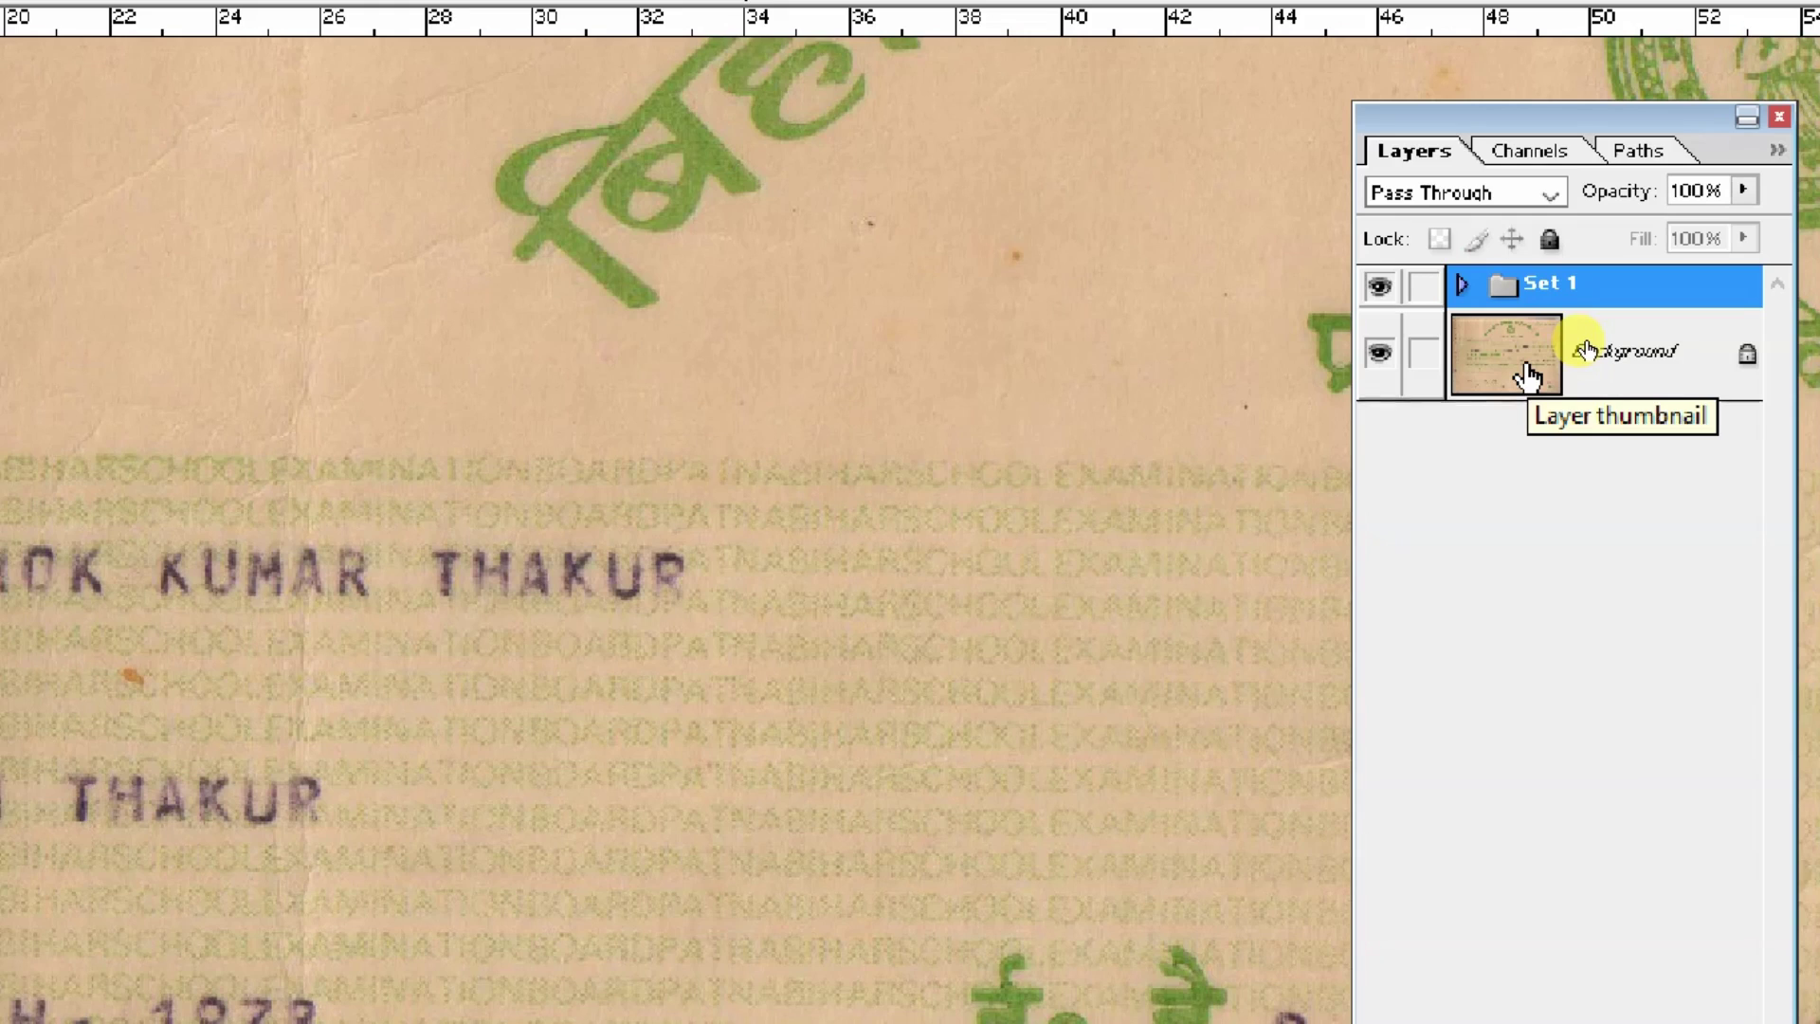
left_click(1380, 360)
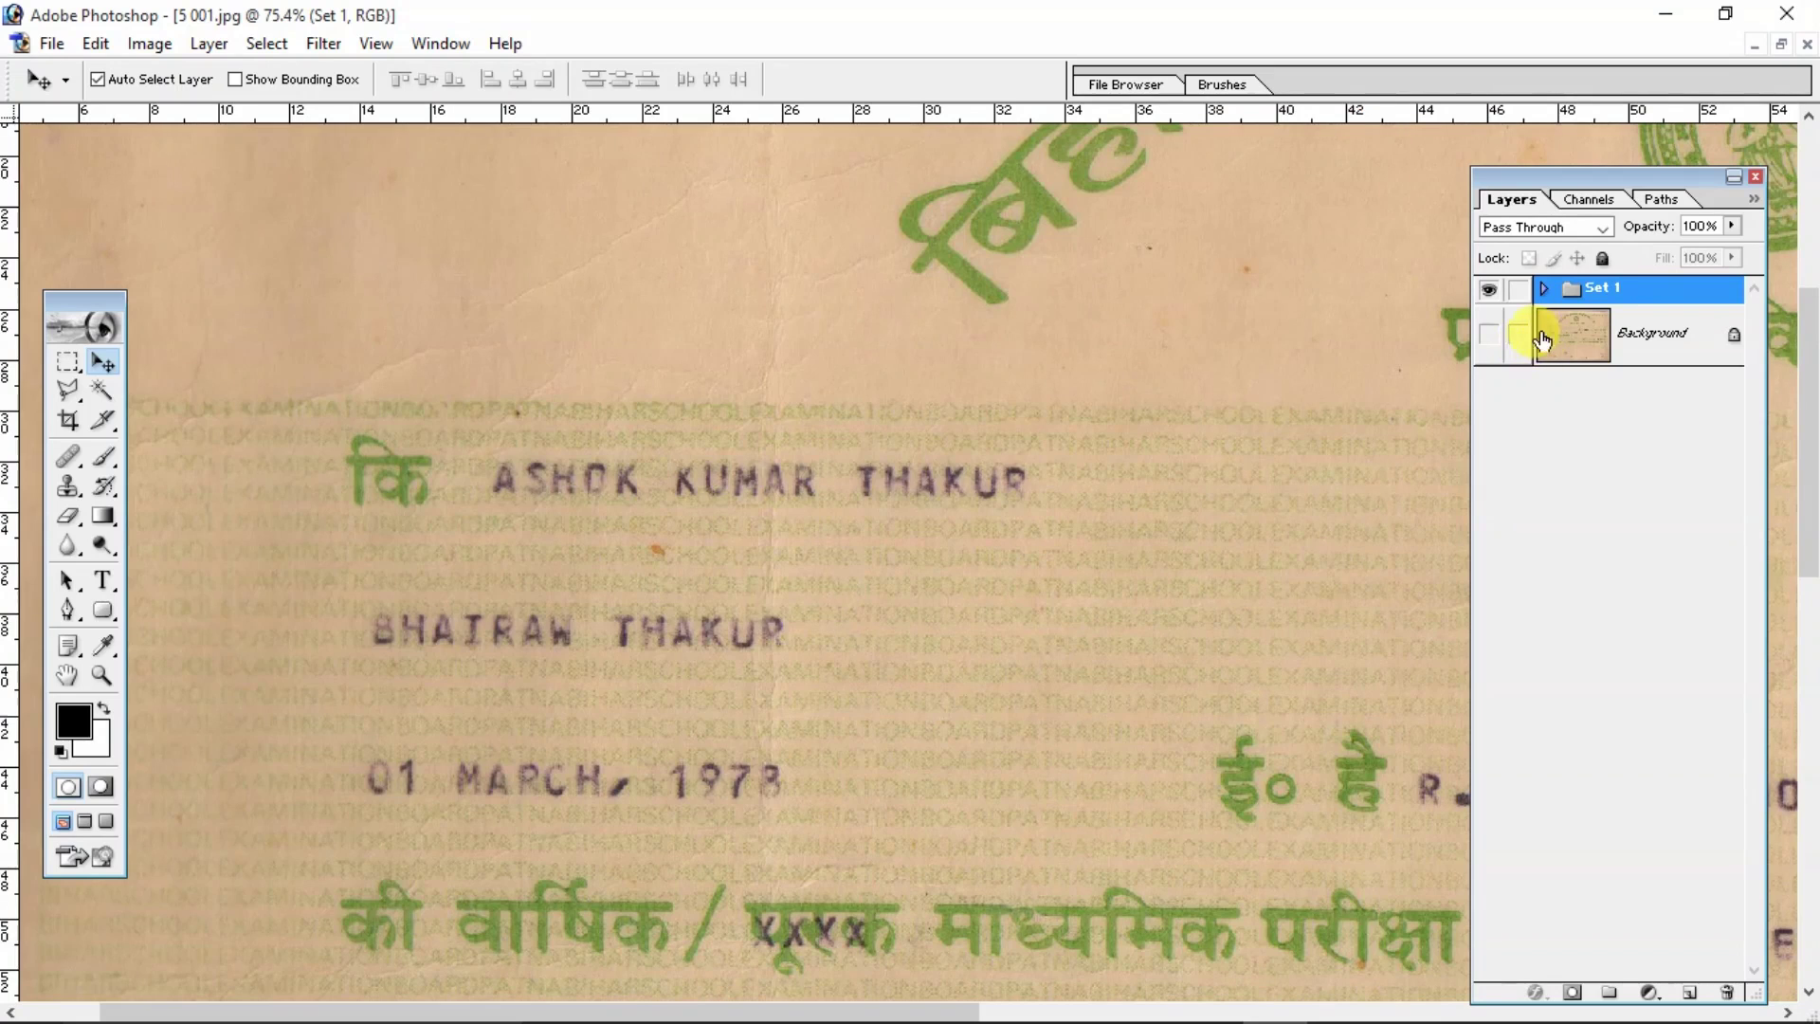
left_click(1382, 353)
left_click(1493, 338)
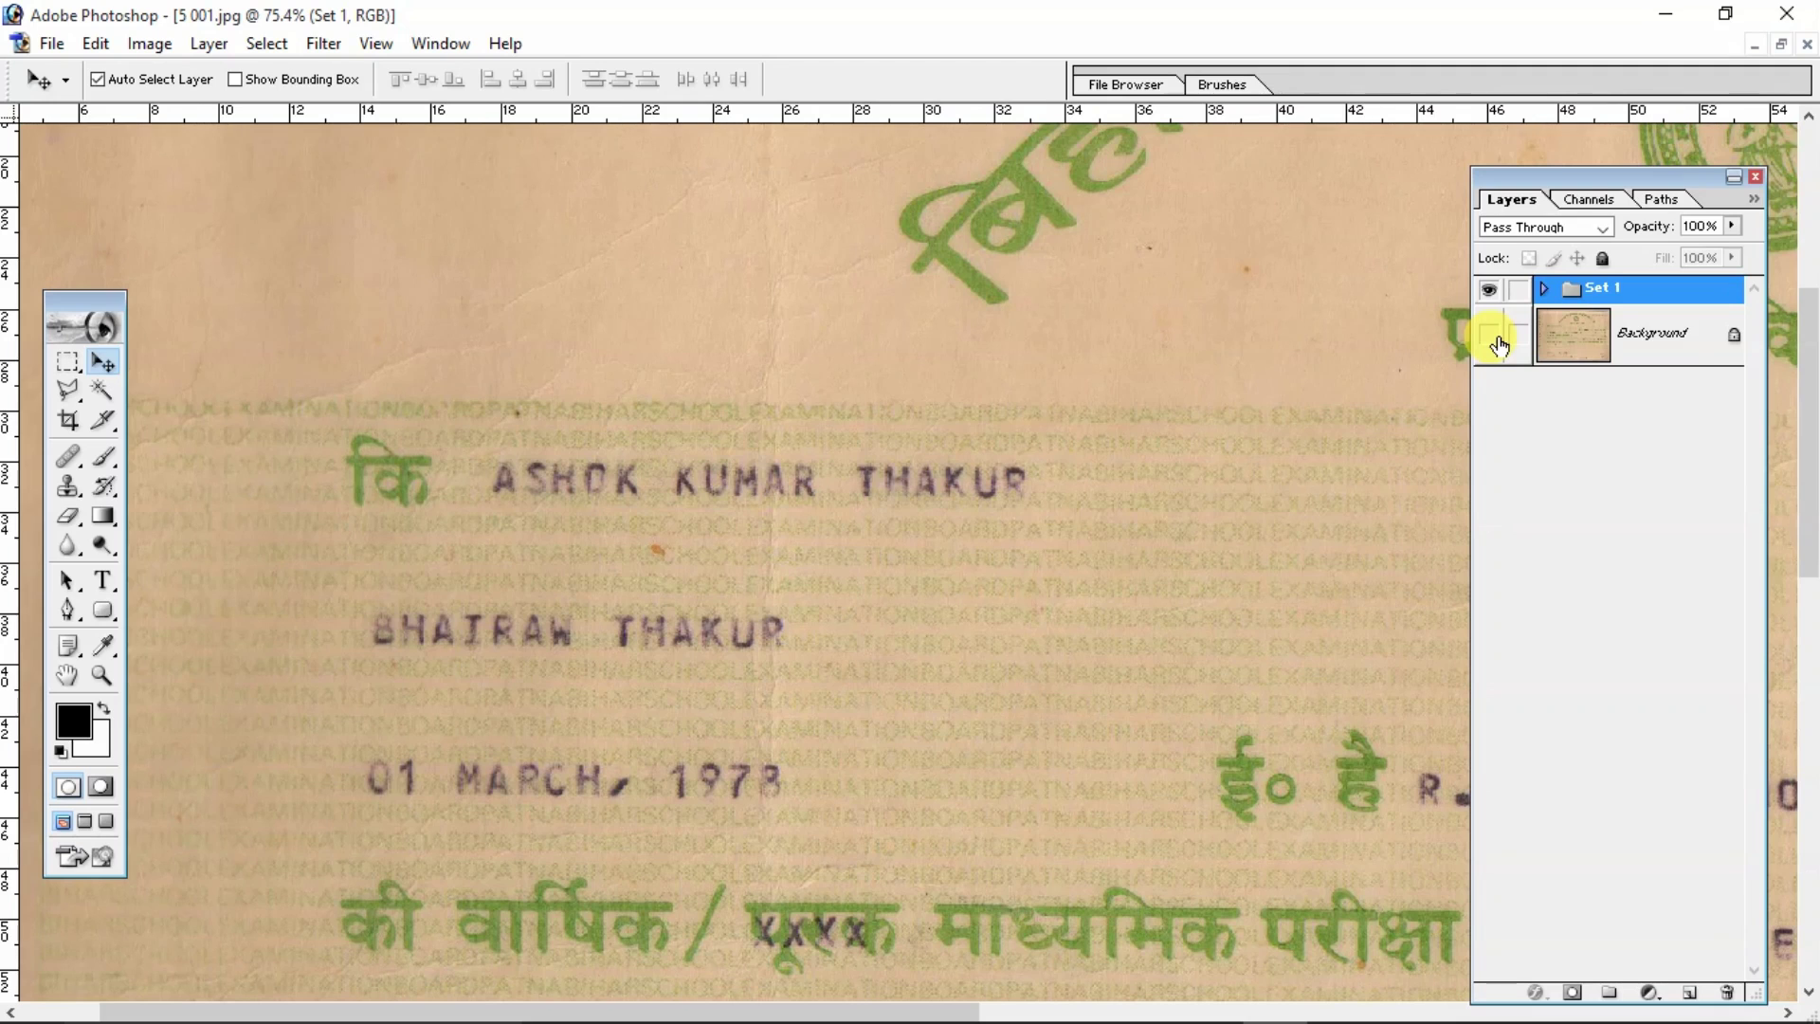
left_click(1544, 292)
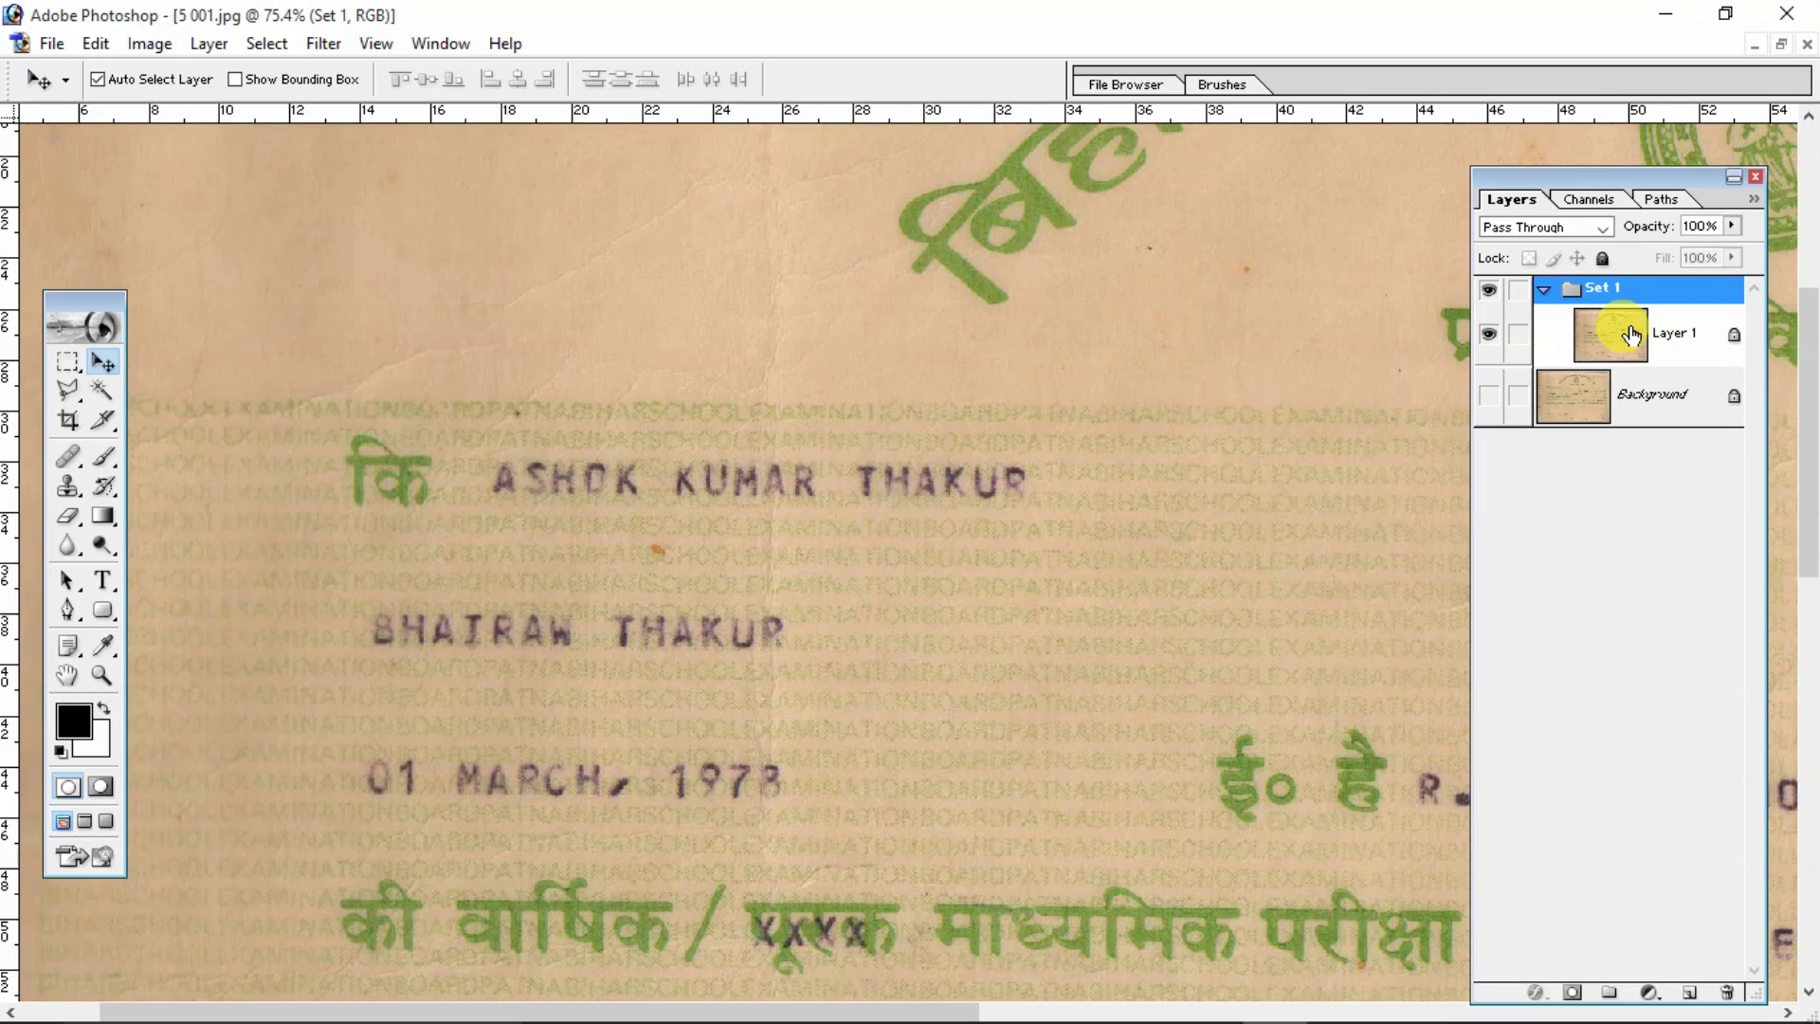
left_click(1588, 343)
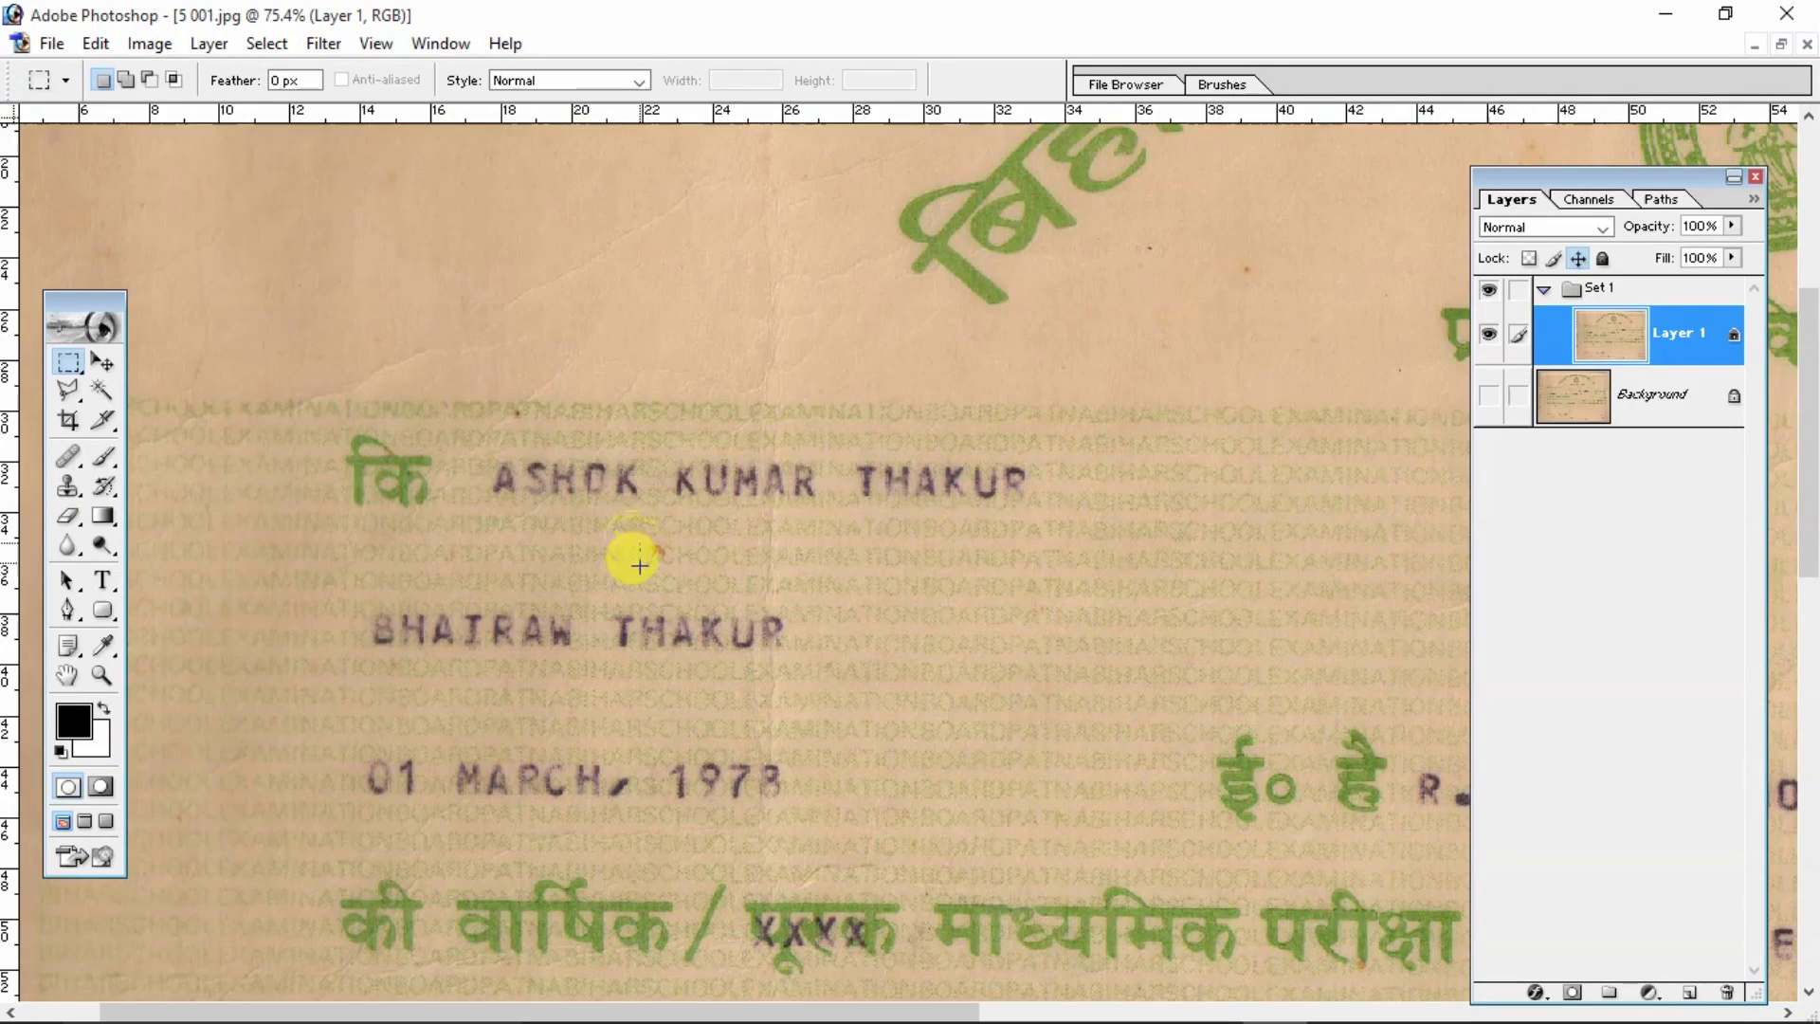
left_click_drag(649, 582, 681, 591)
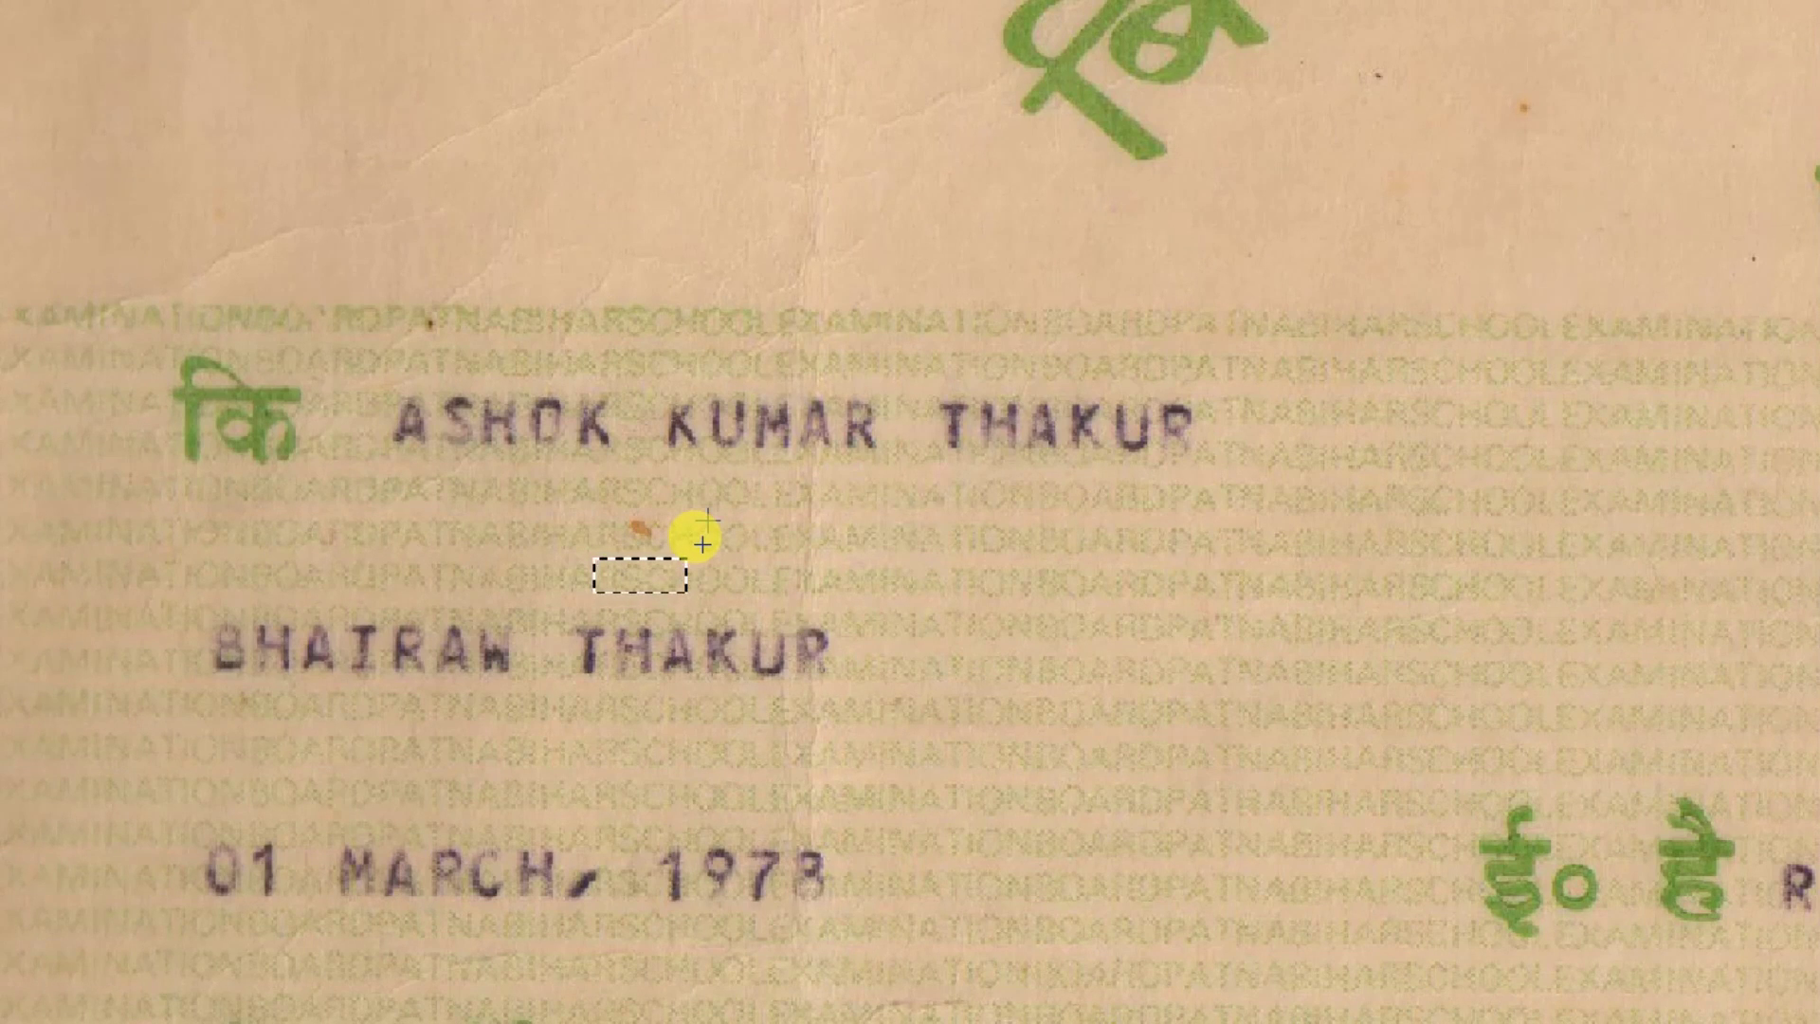
left_click_drag(601, 515, 689, 559)
left_click_drag(601, 500, 650, 557)
right_click(650, 469)
left_click(671, 438)
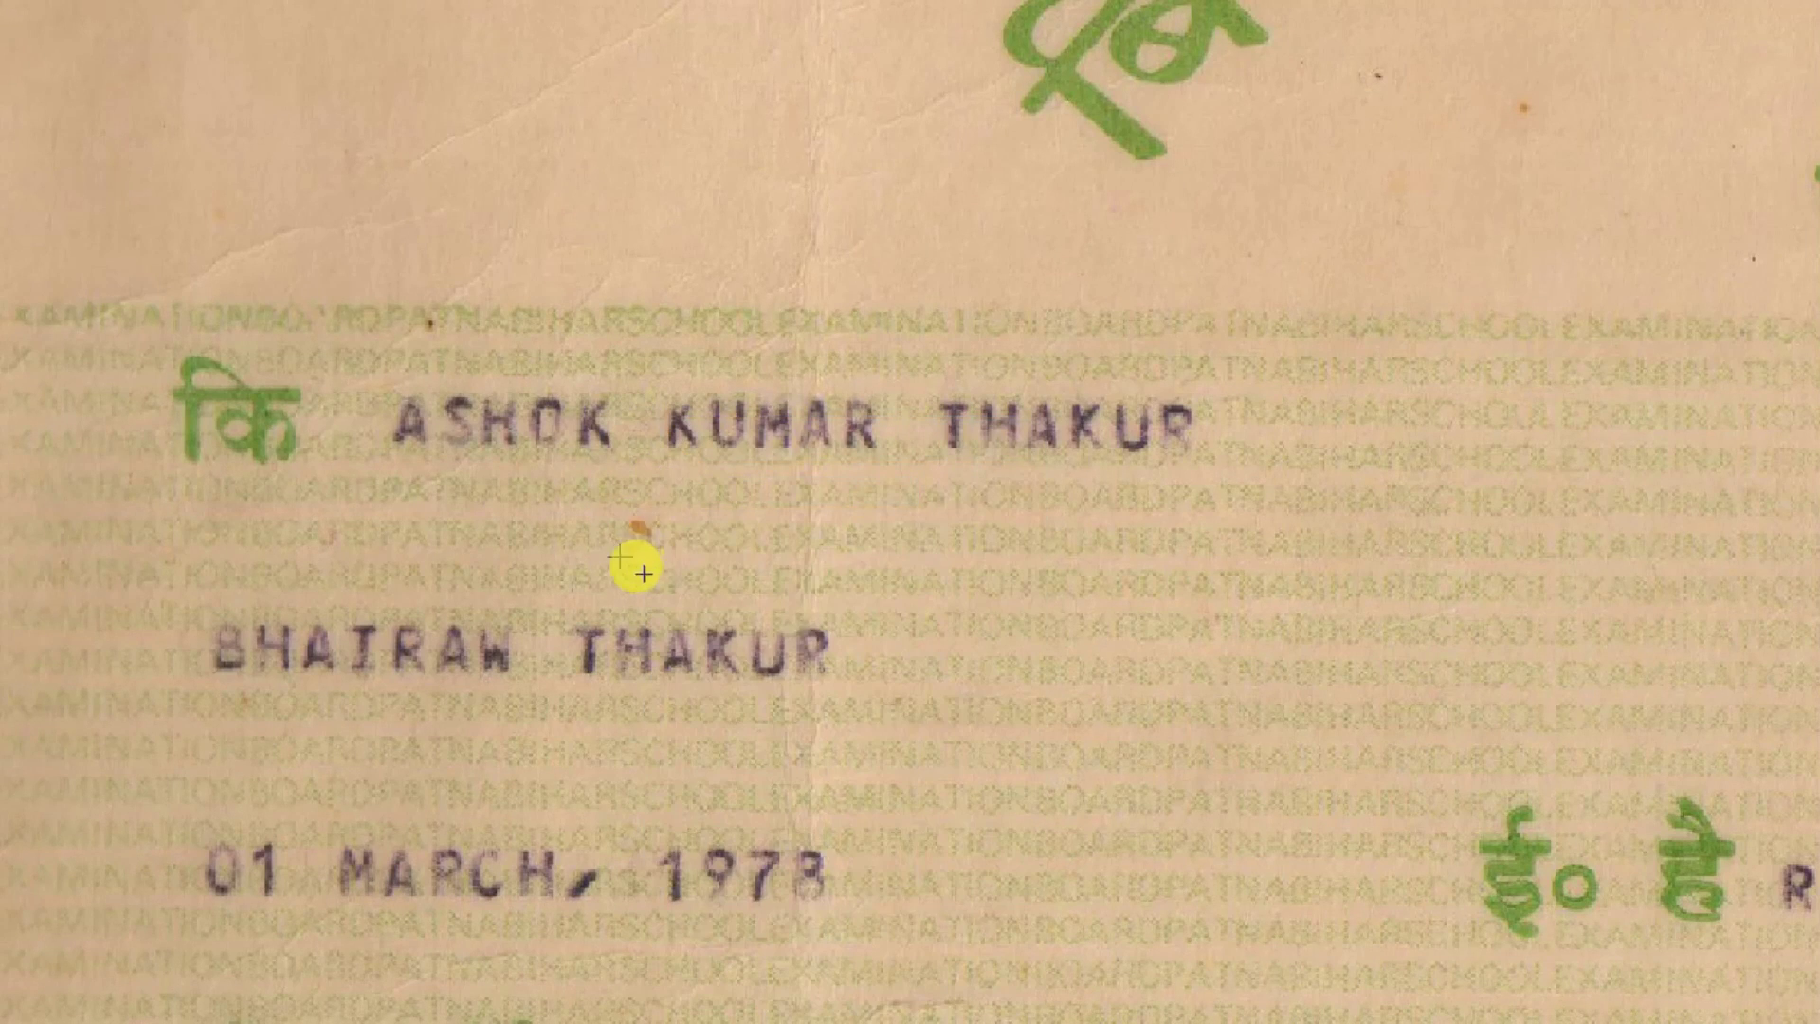
left_click_drag(569, 552, 690, 591)
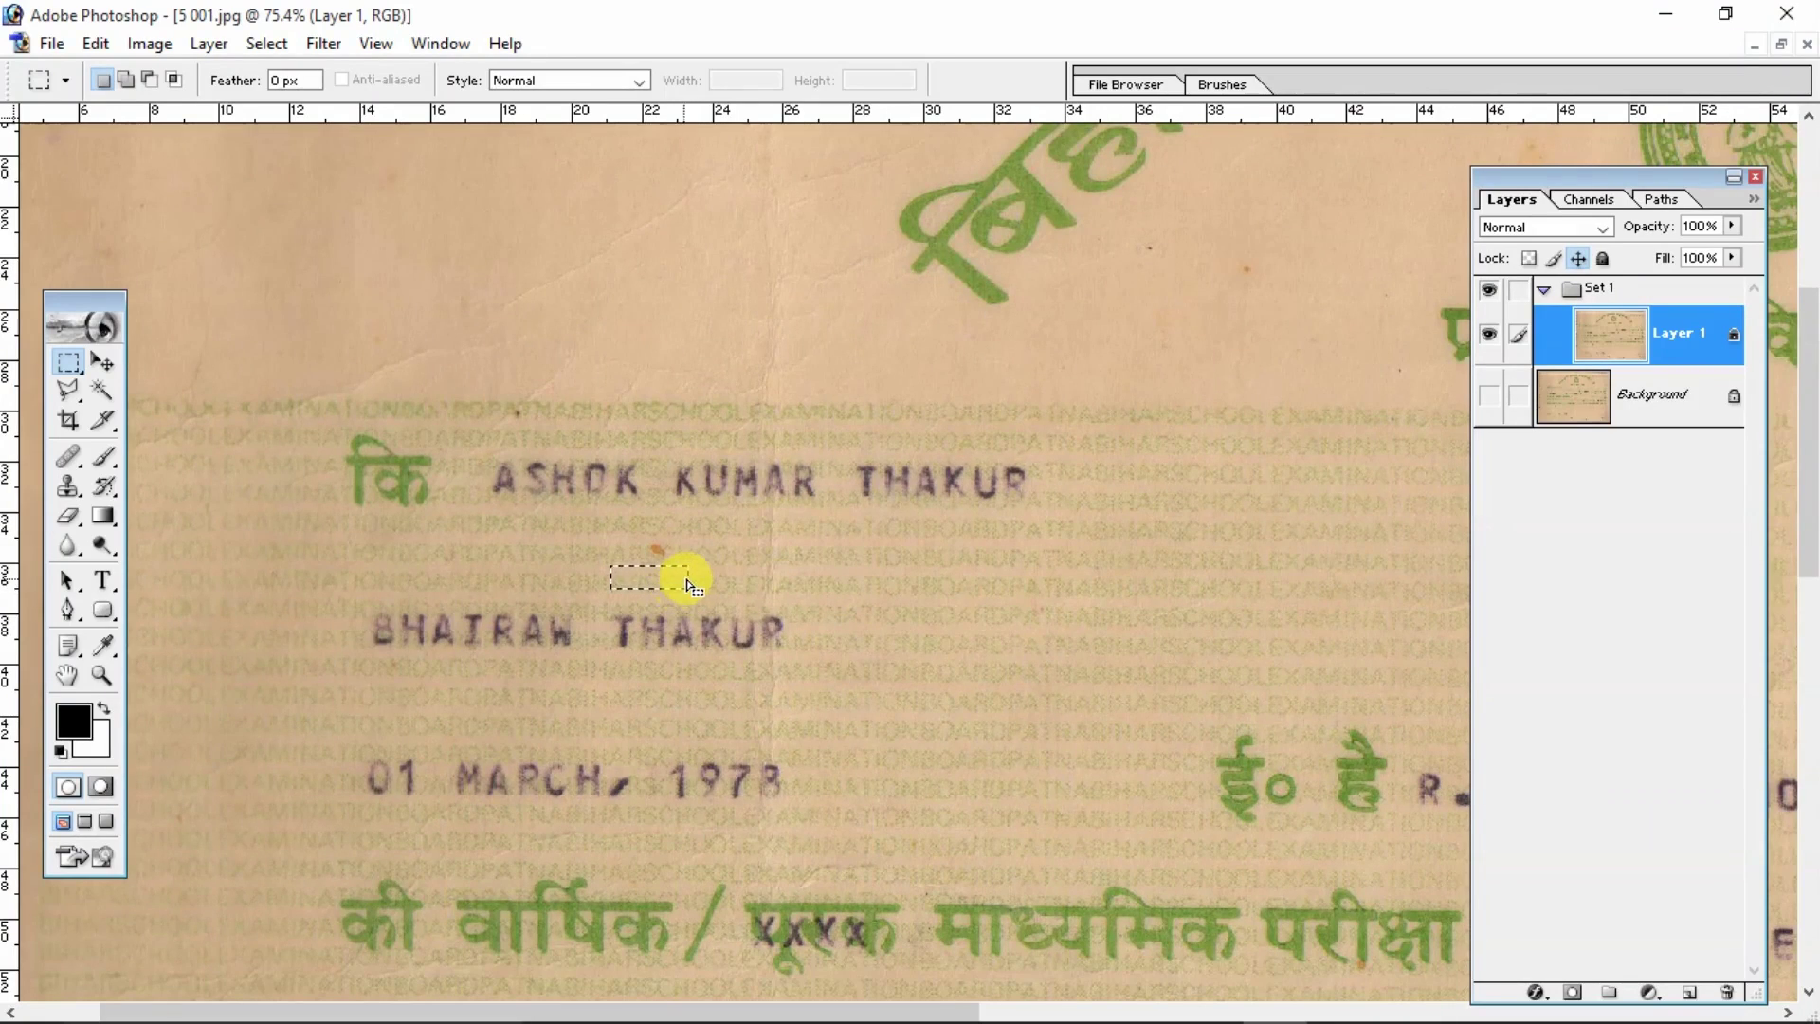
right_click(629, 506)
left_click(629, 507)
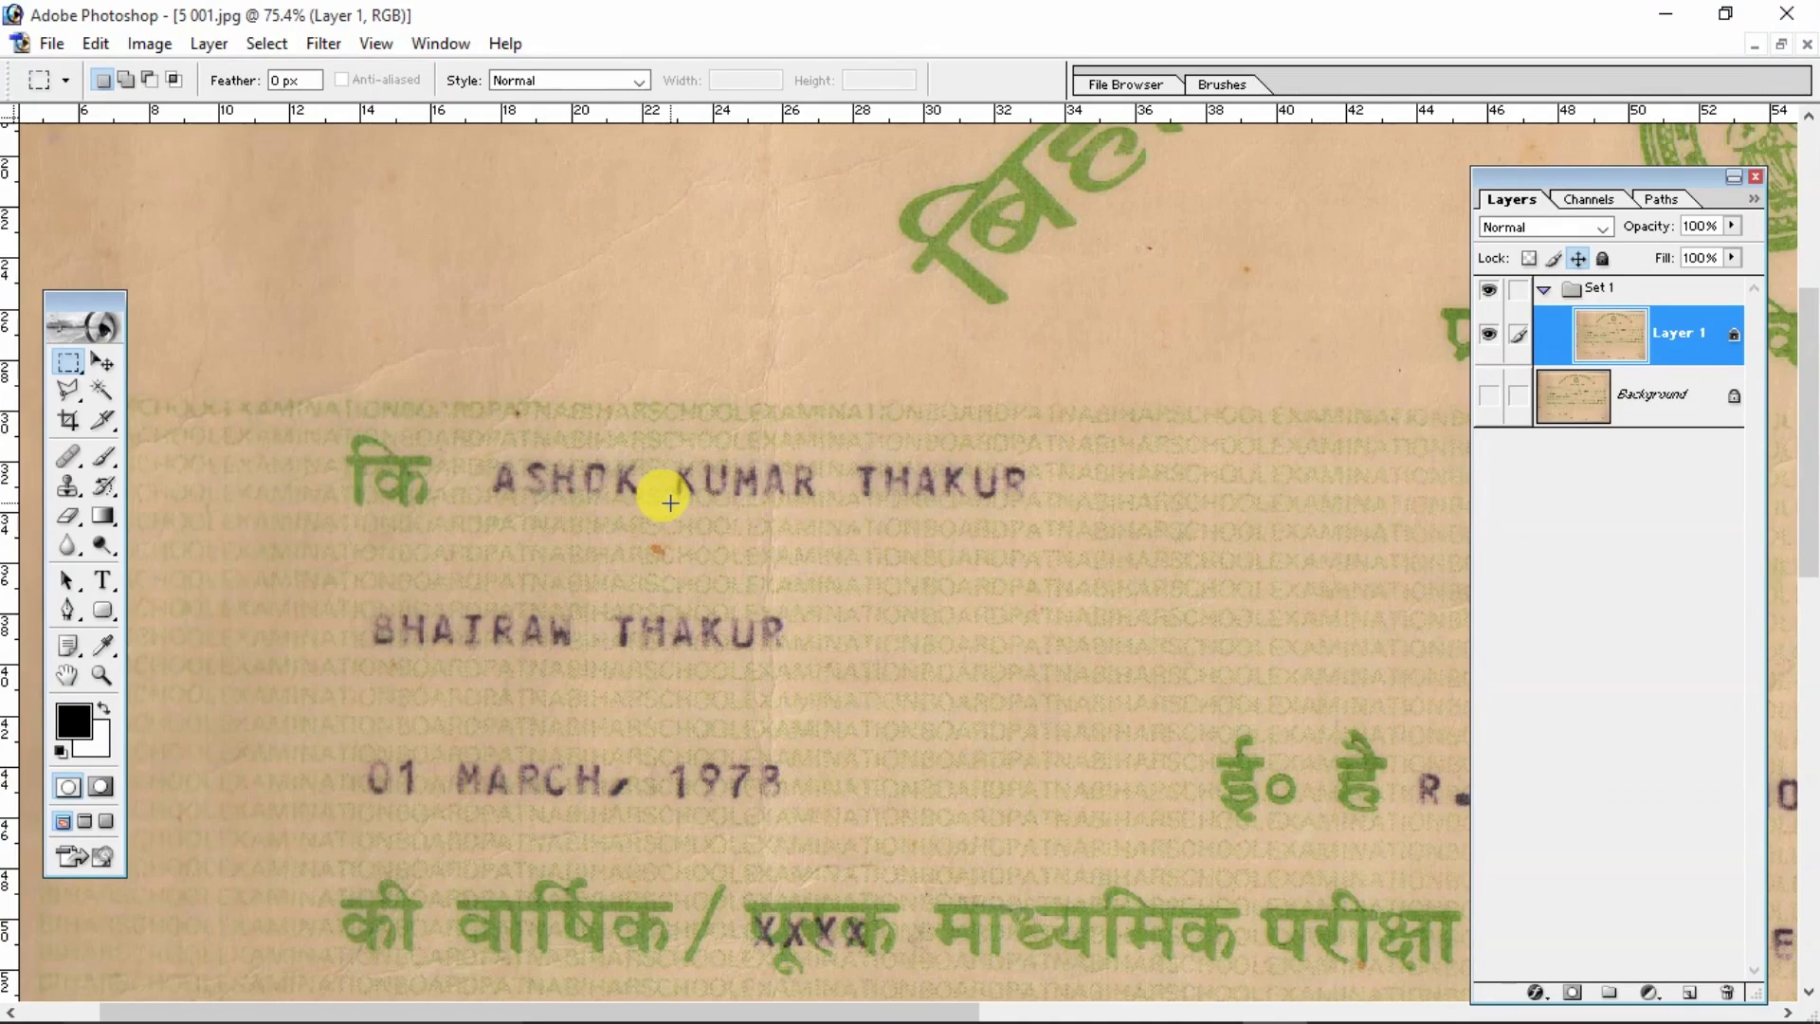
Select a small clean rectangle of background pattern directly below the orange spot and feather it by 1 pixel.
scroll(663, 496, "up", 3)
scroll(731, 606, "down", 8)
scroll(731, 607, "right", 5)
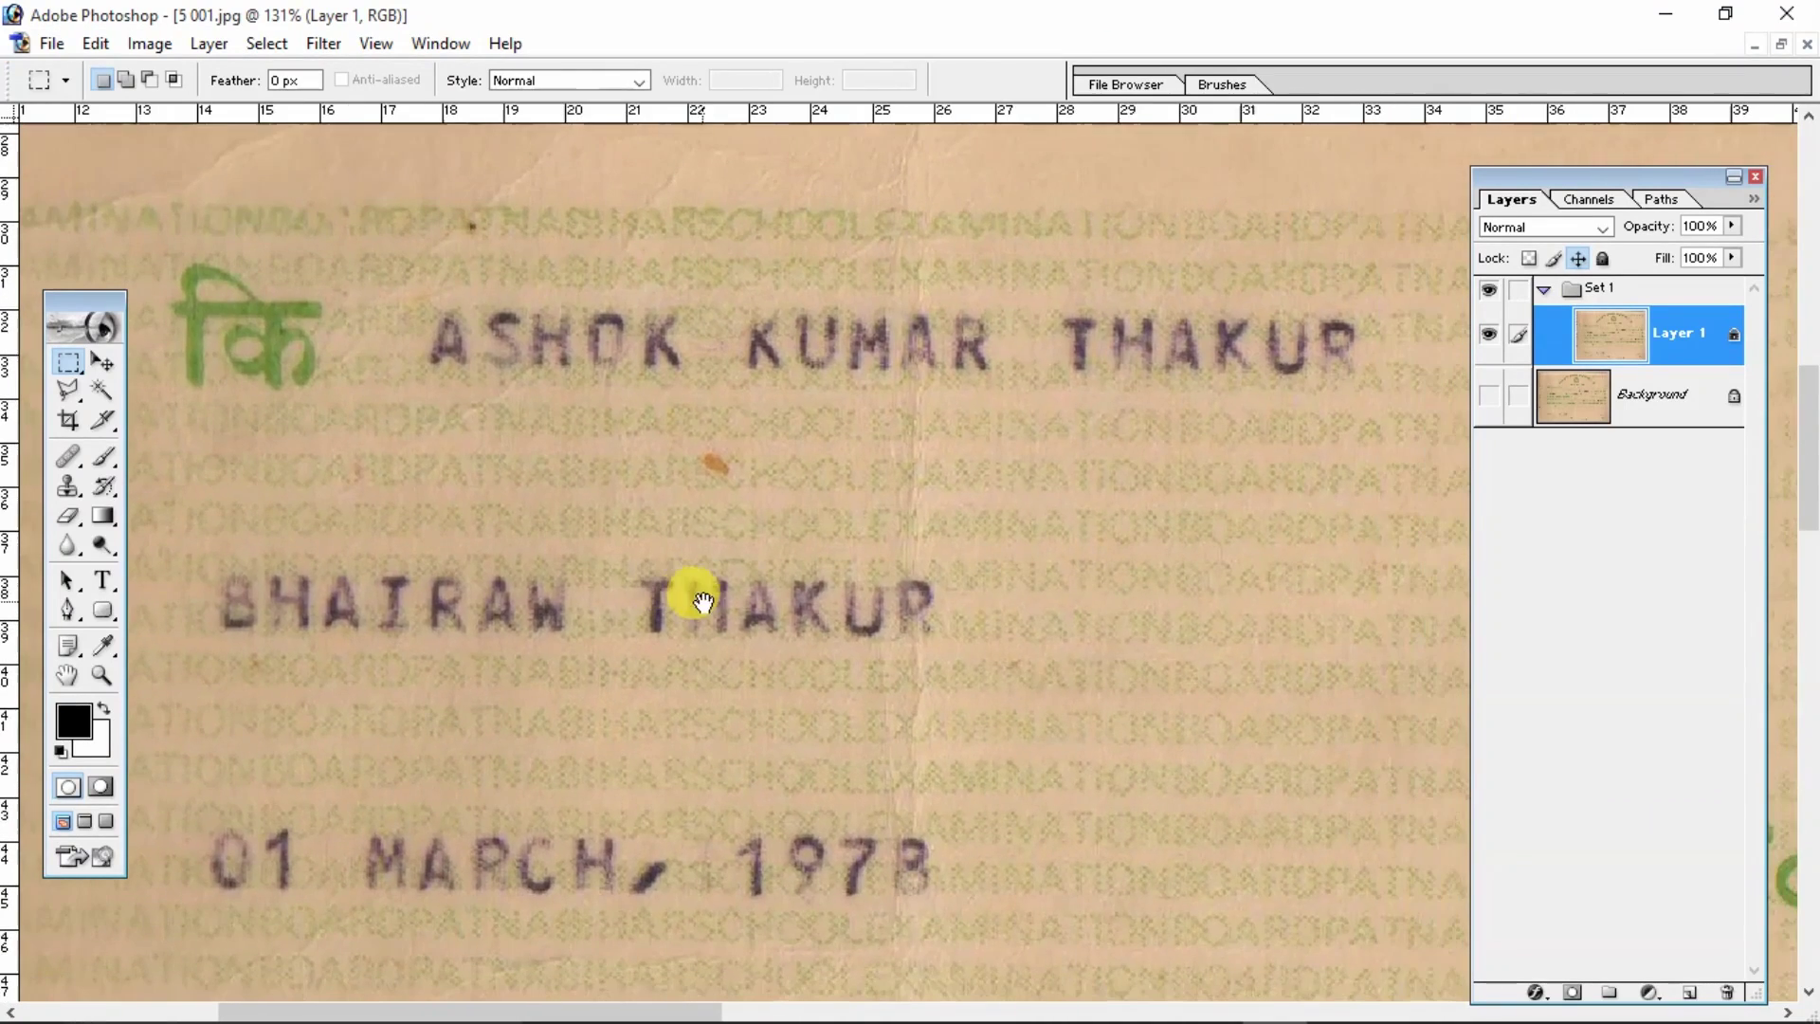
left_click_drag(716, 537, 745, 539)
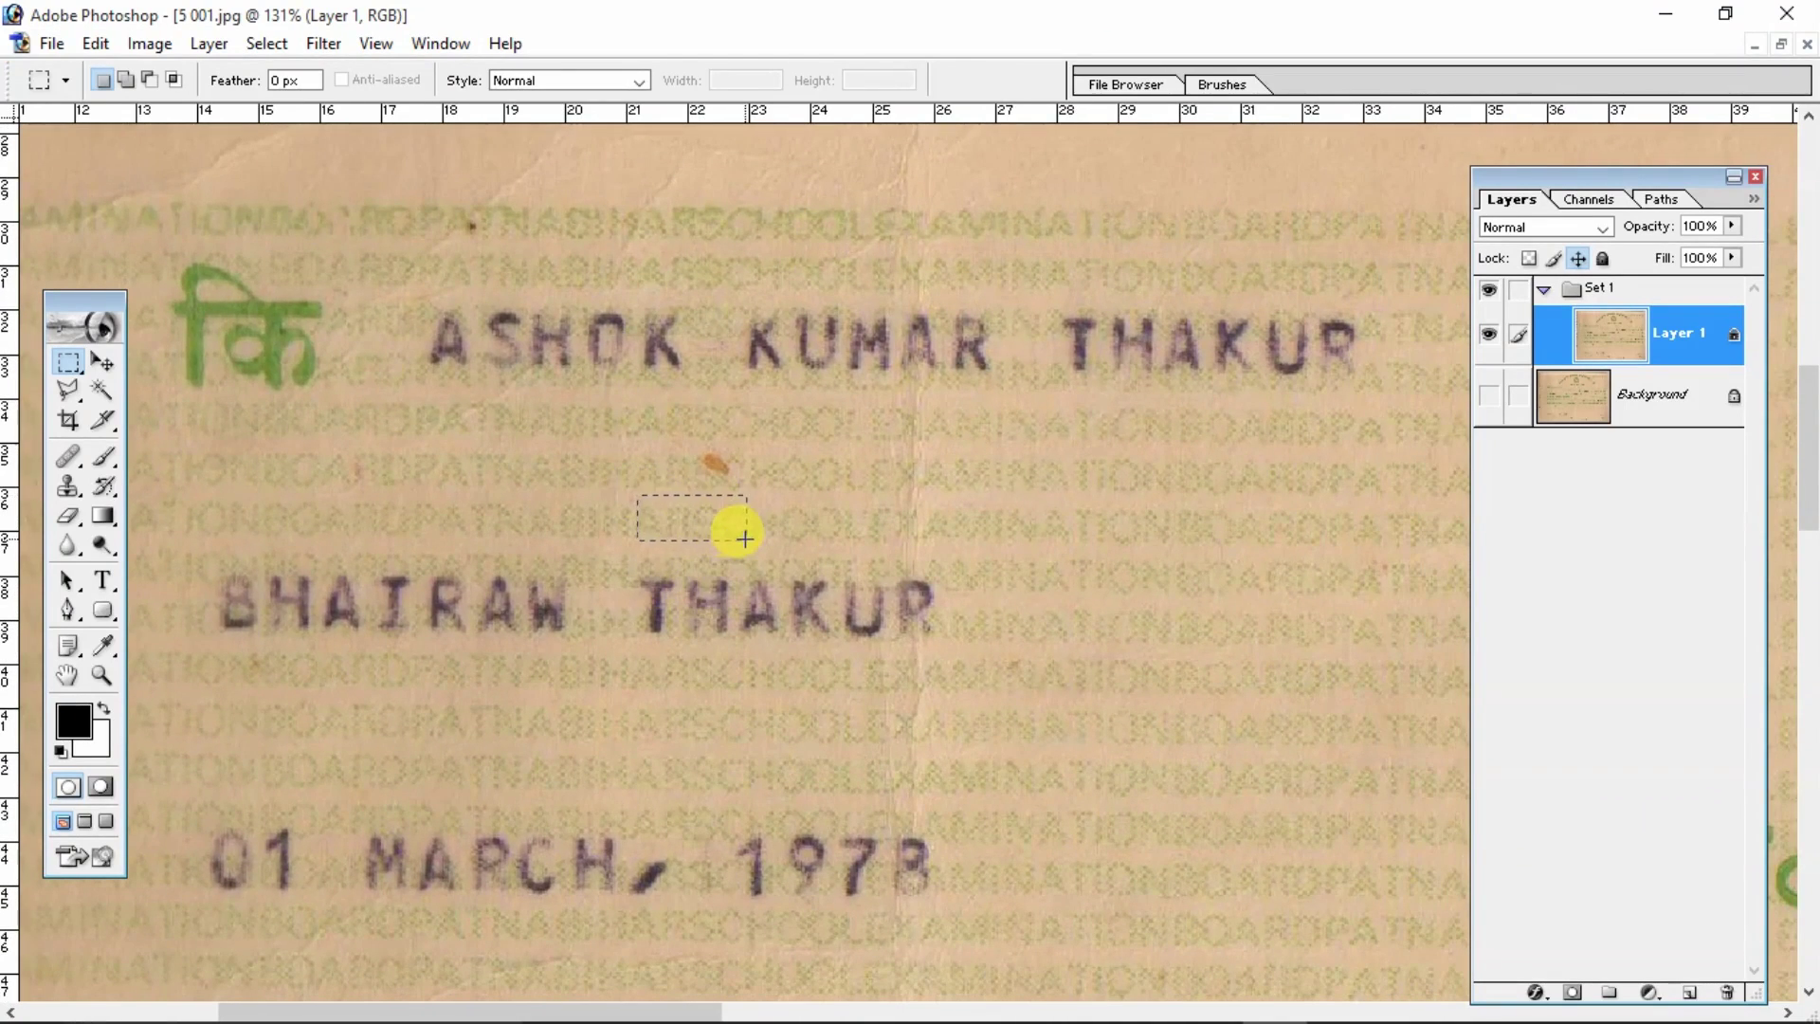
right_click(709, 521)
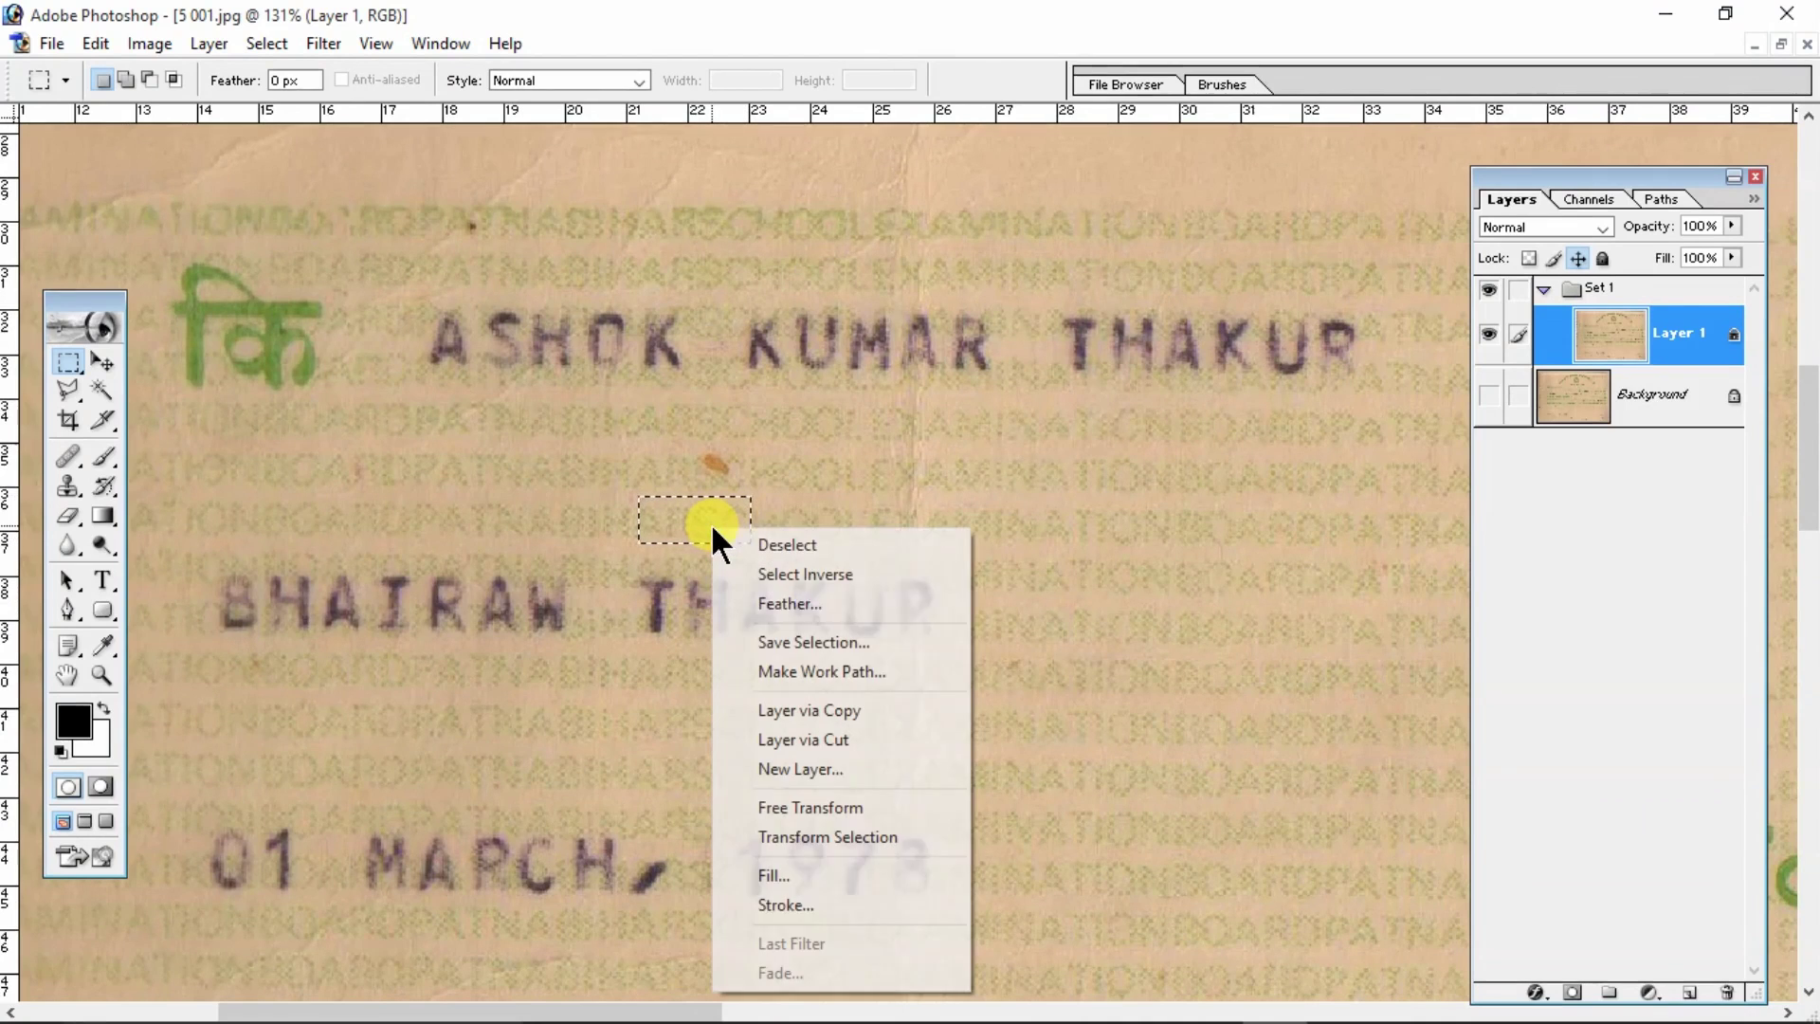
left_click(774, 599)
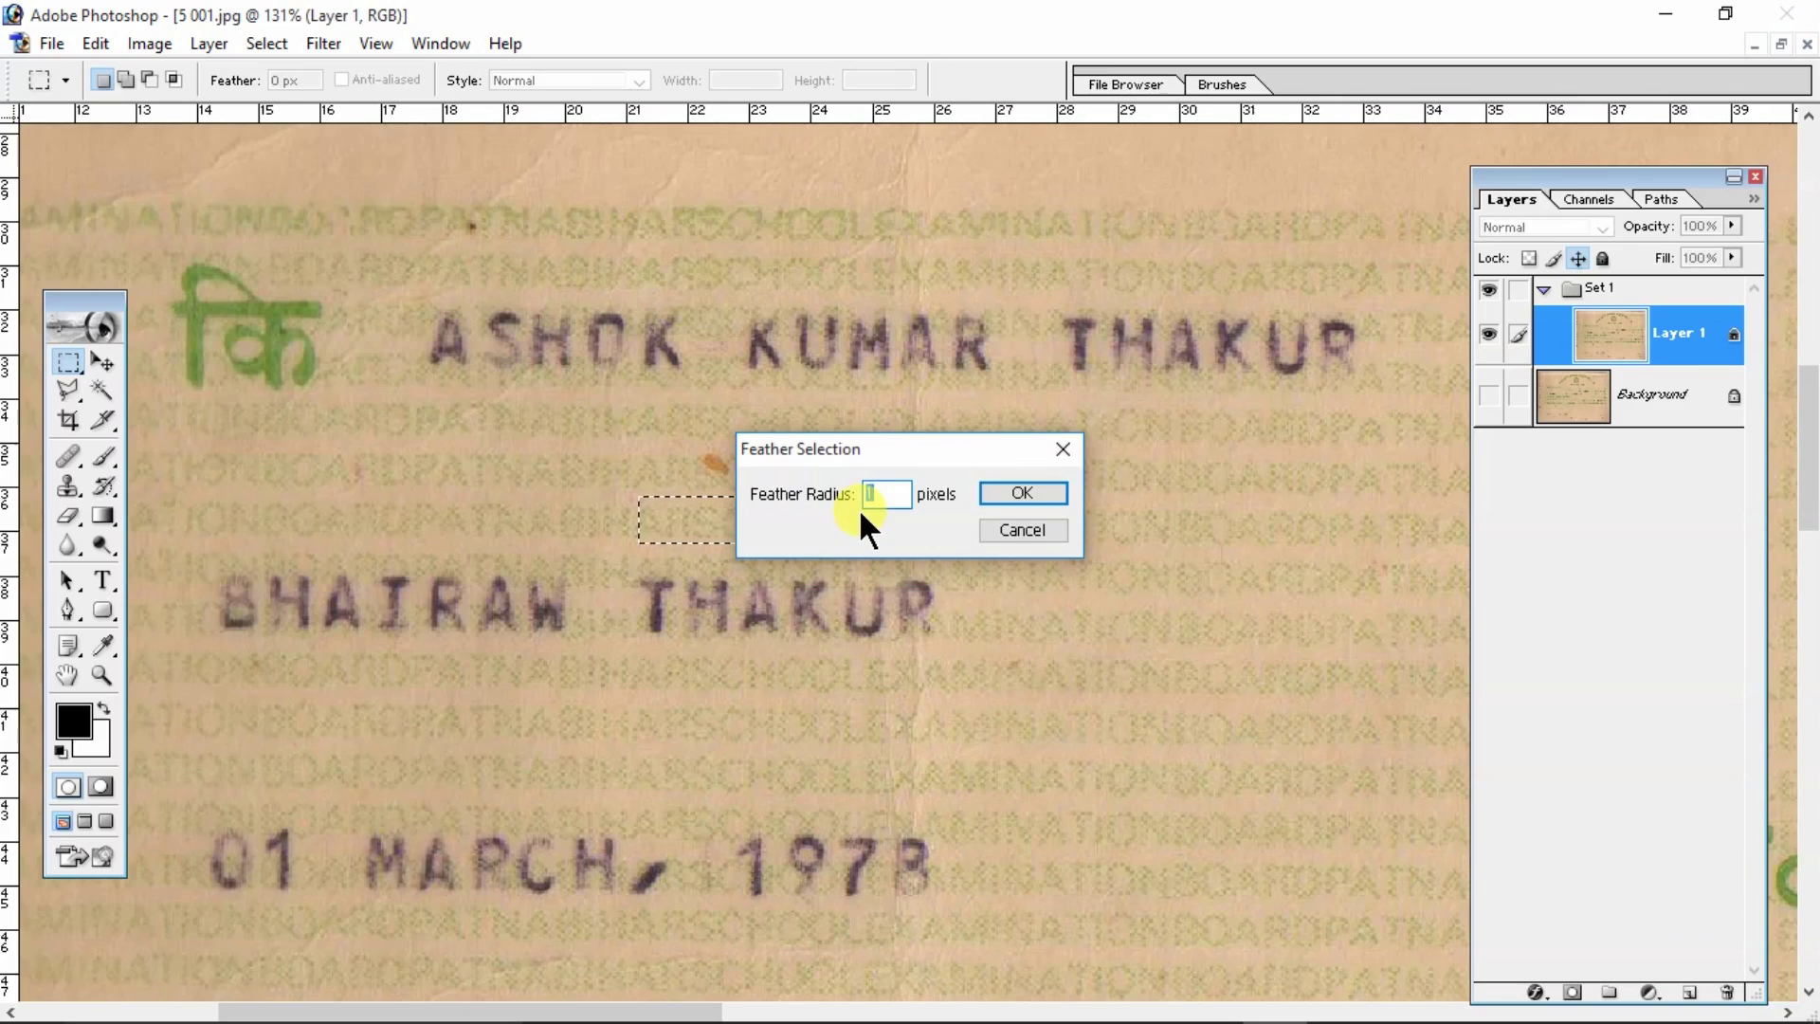
type("1")
key("Return")
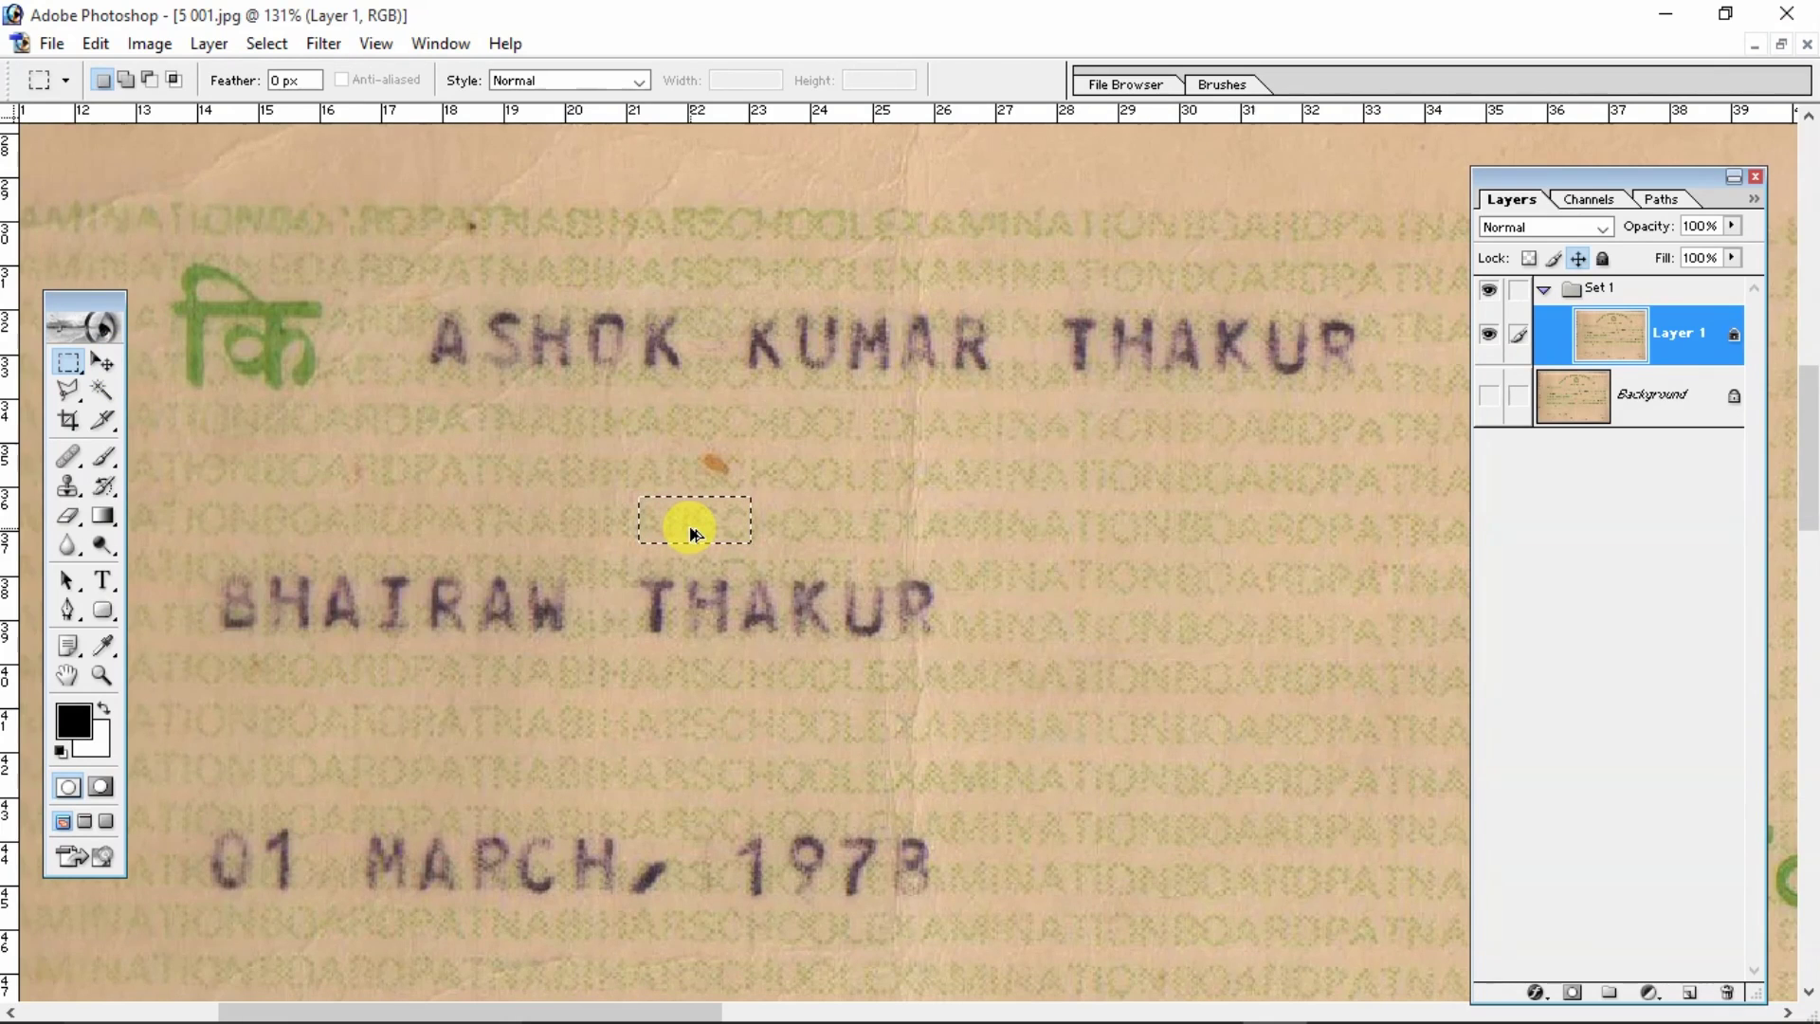
Shift a copy of the selected pattern upward to cover the orange spot, and deselect it.
key("Up")
key("Up")
key("Up")
right_click(701, 461)
left_click(744, 502)
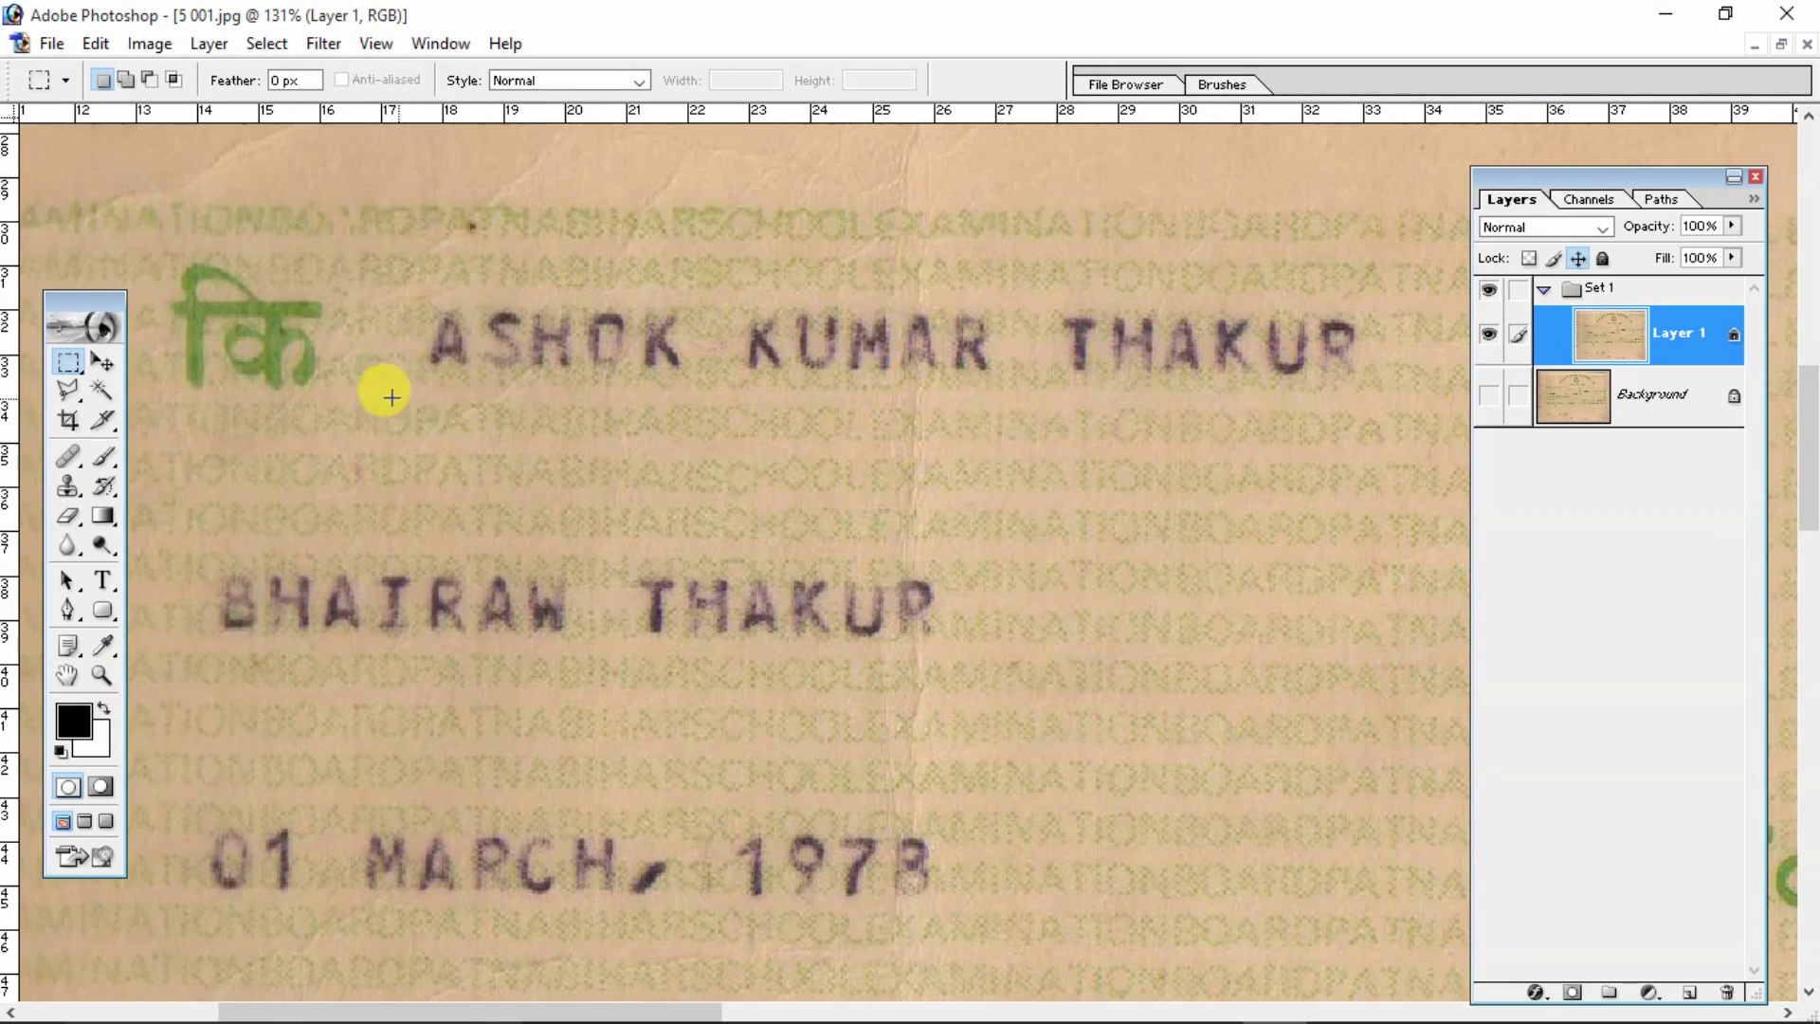
left_click_drag(410, 463, 1385, 504)
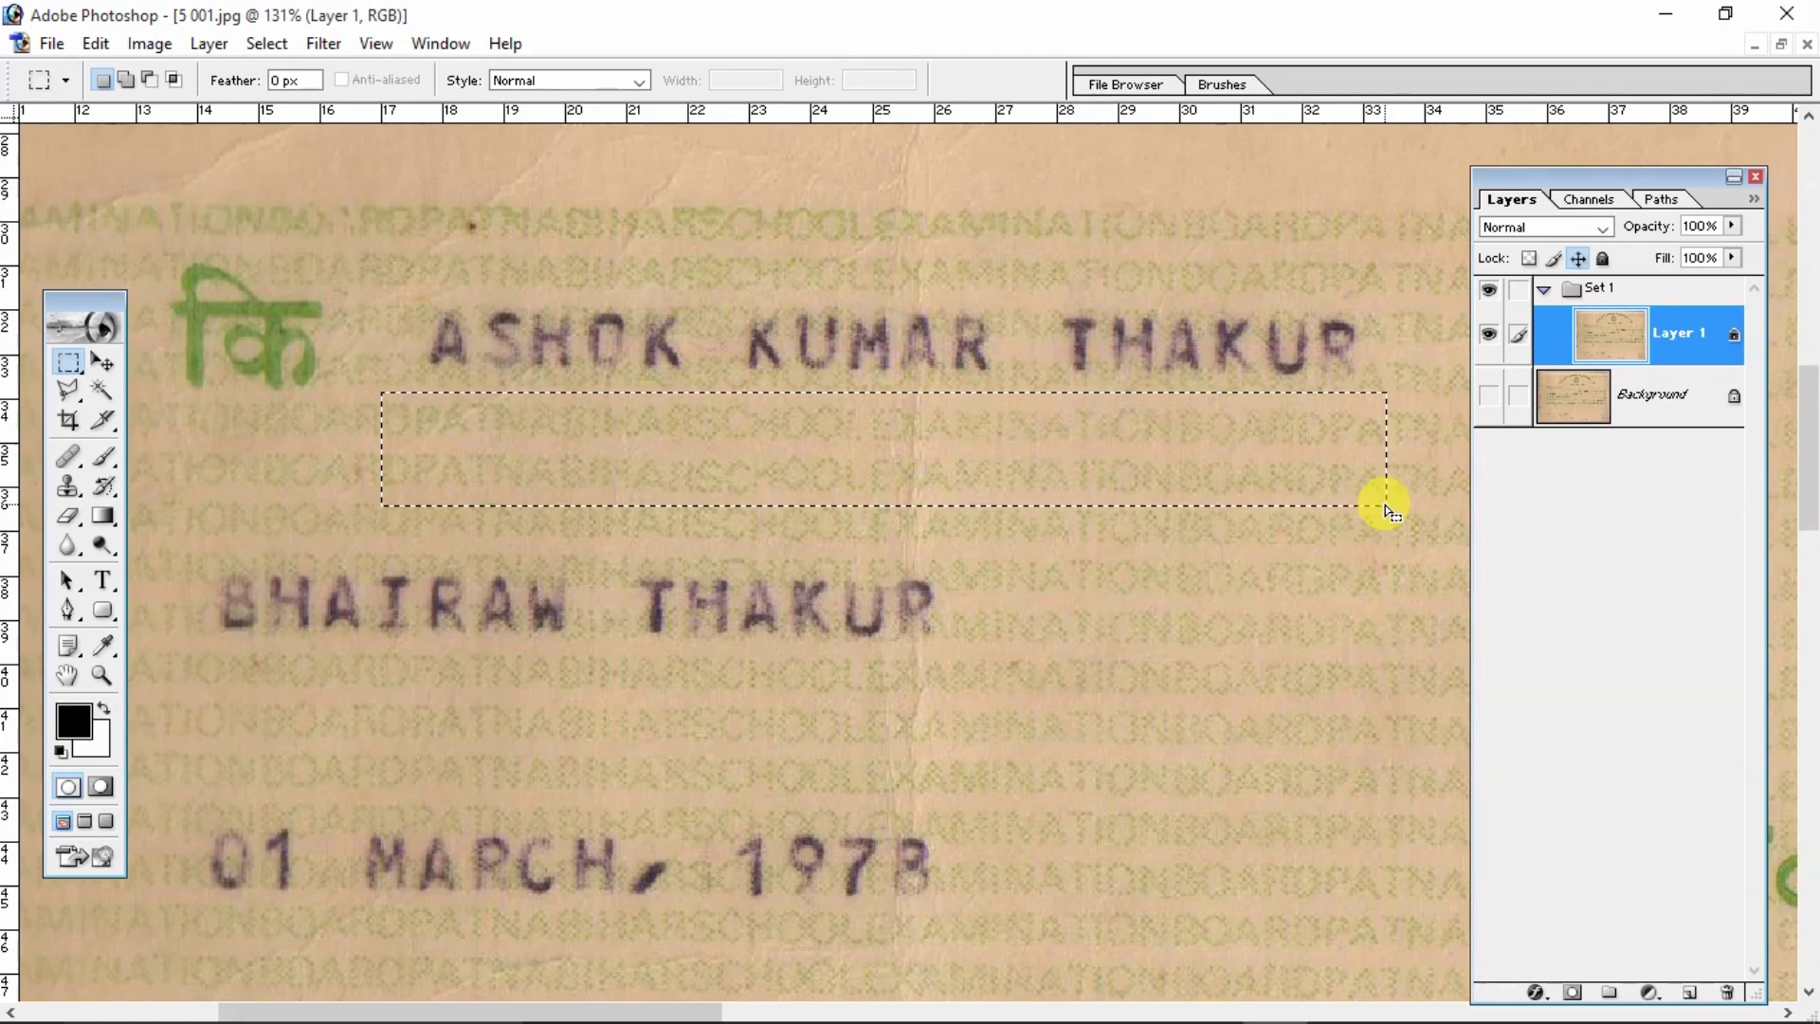
right_click(1062, 449)
right_click(886, 417)
left_click(901, 432)
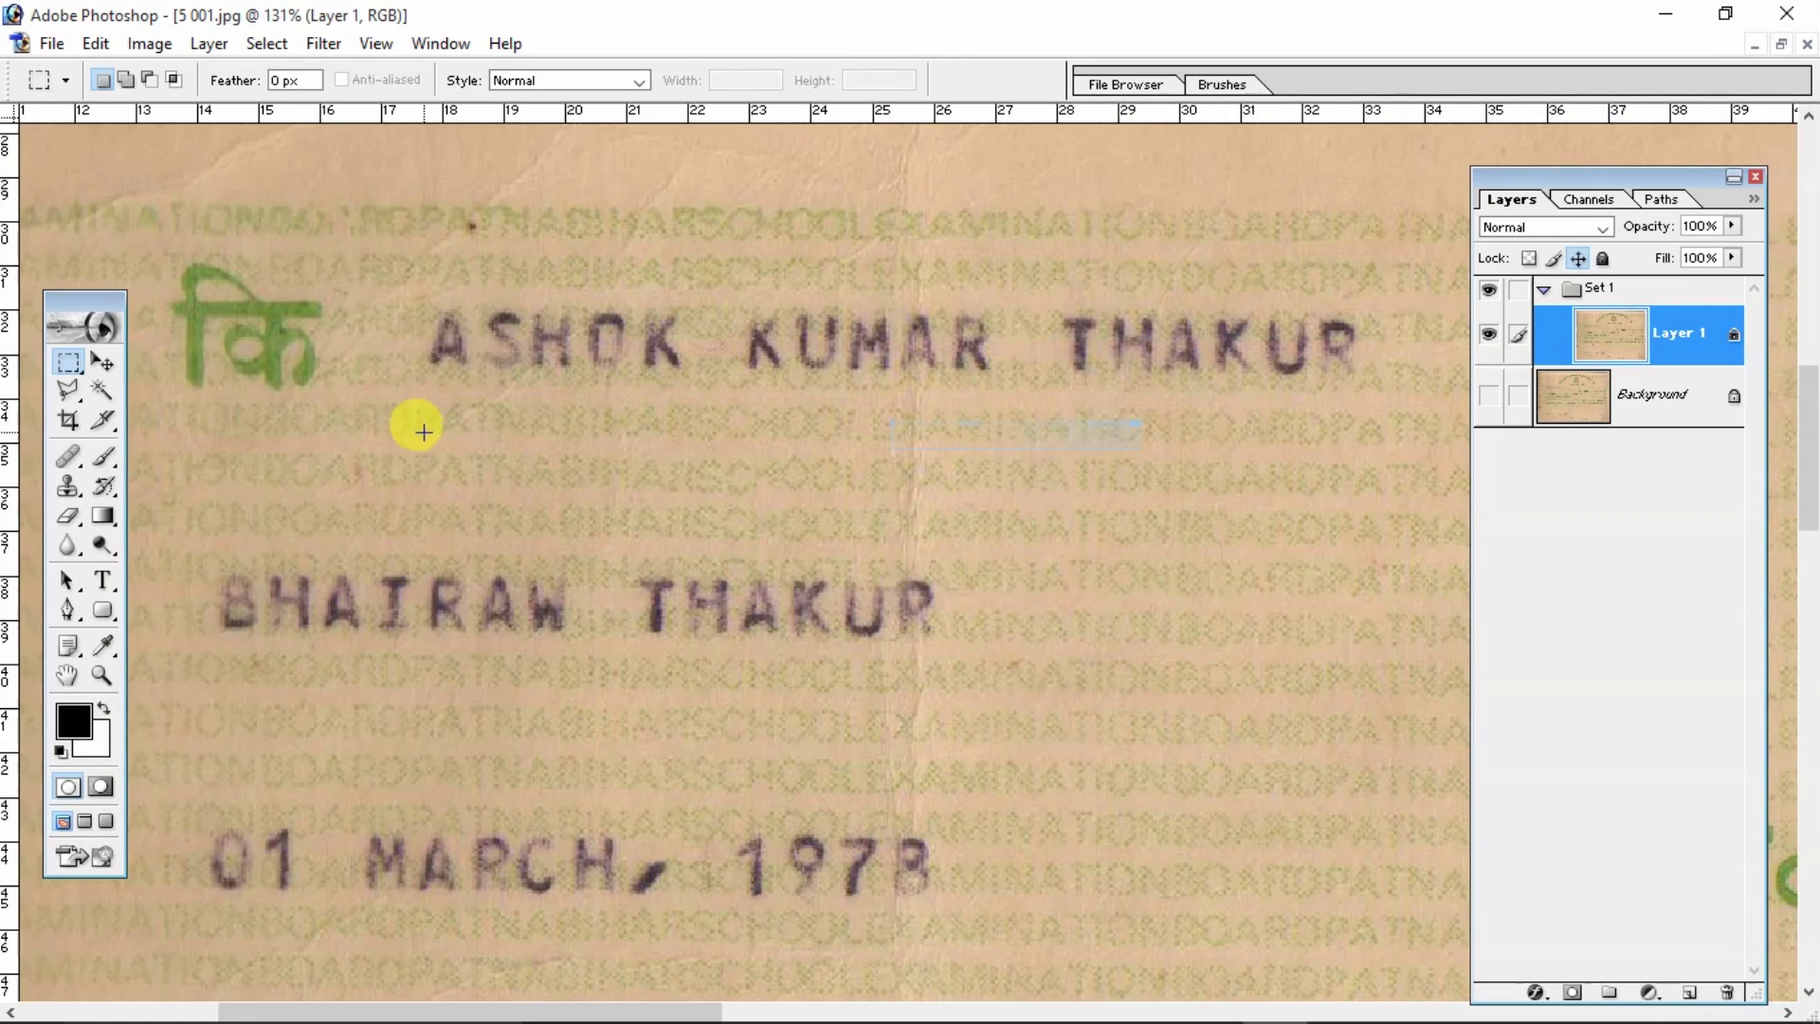
Select the blank patterned strip below the first typed name line, spanning the name's width, and feather it by 1 pixel.
left_click_drag(506, 463, 1367, 504)
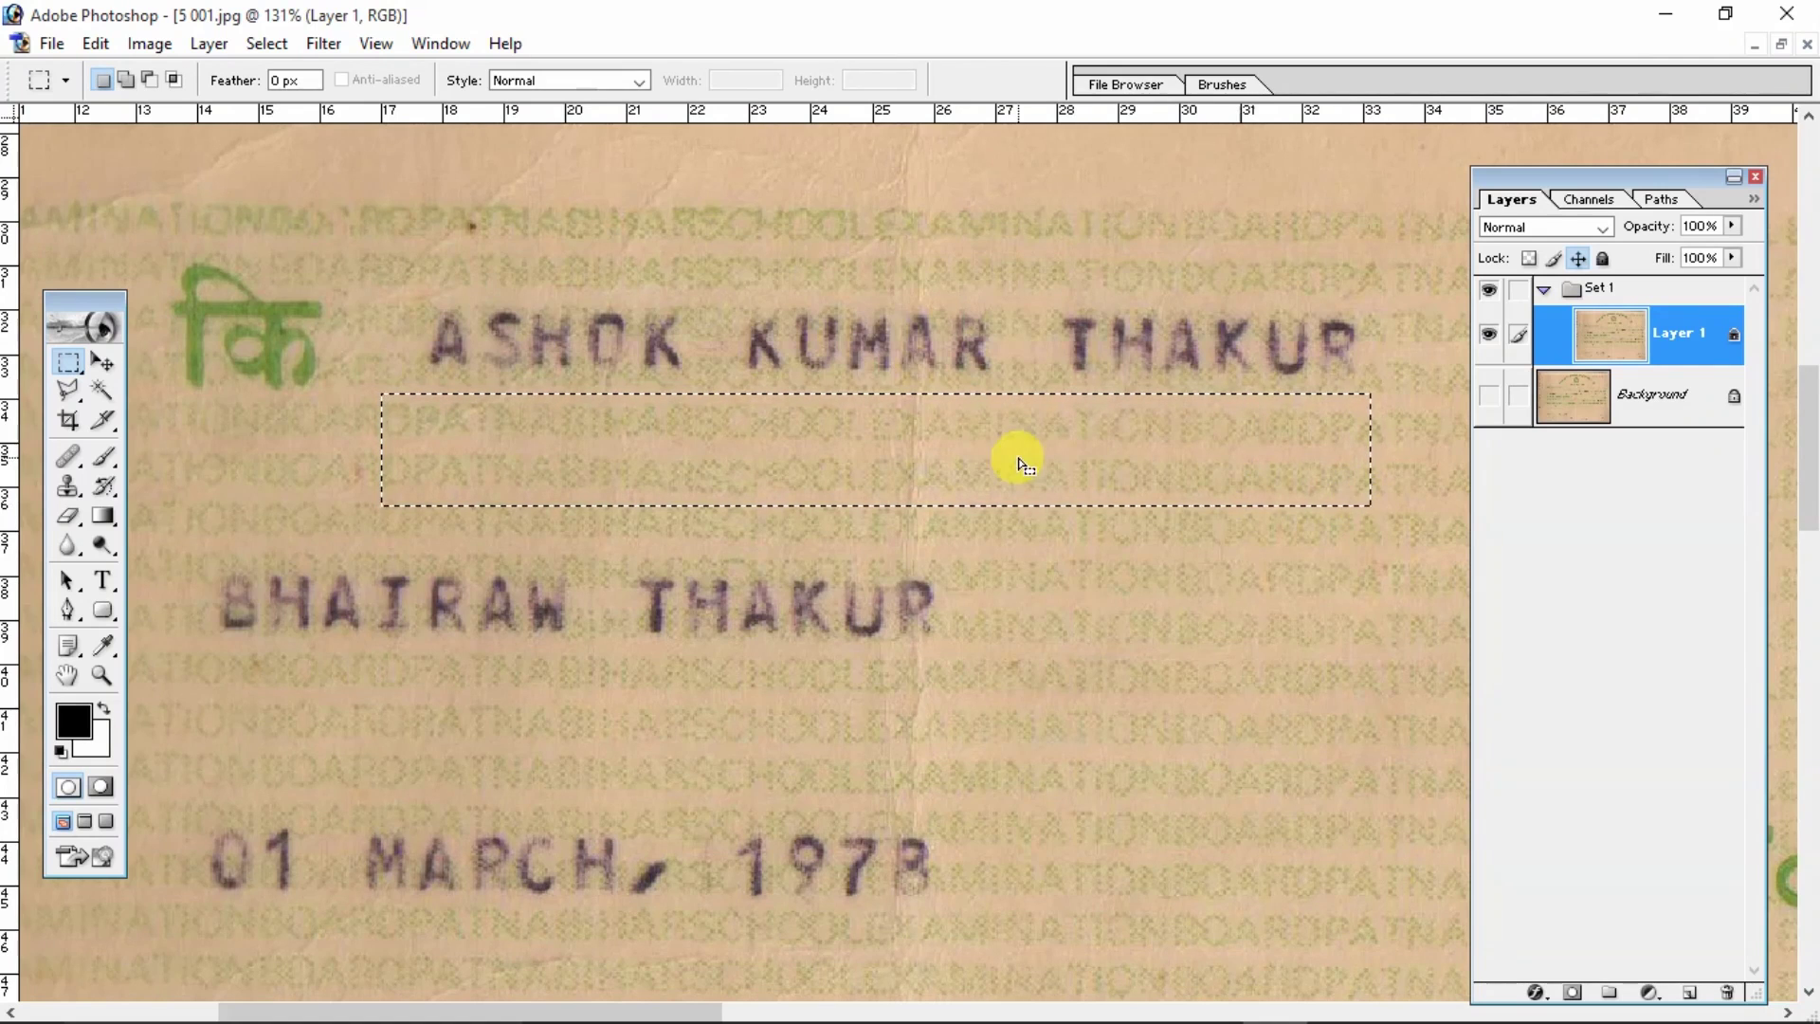
right_click(993, 436)
left_click(1048, 508)
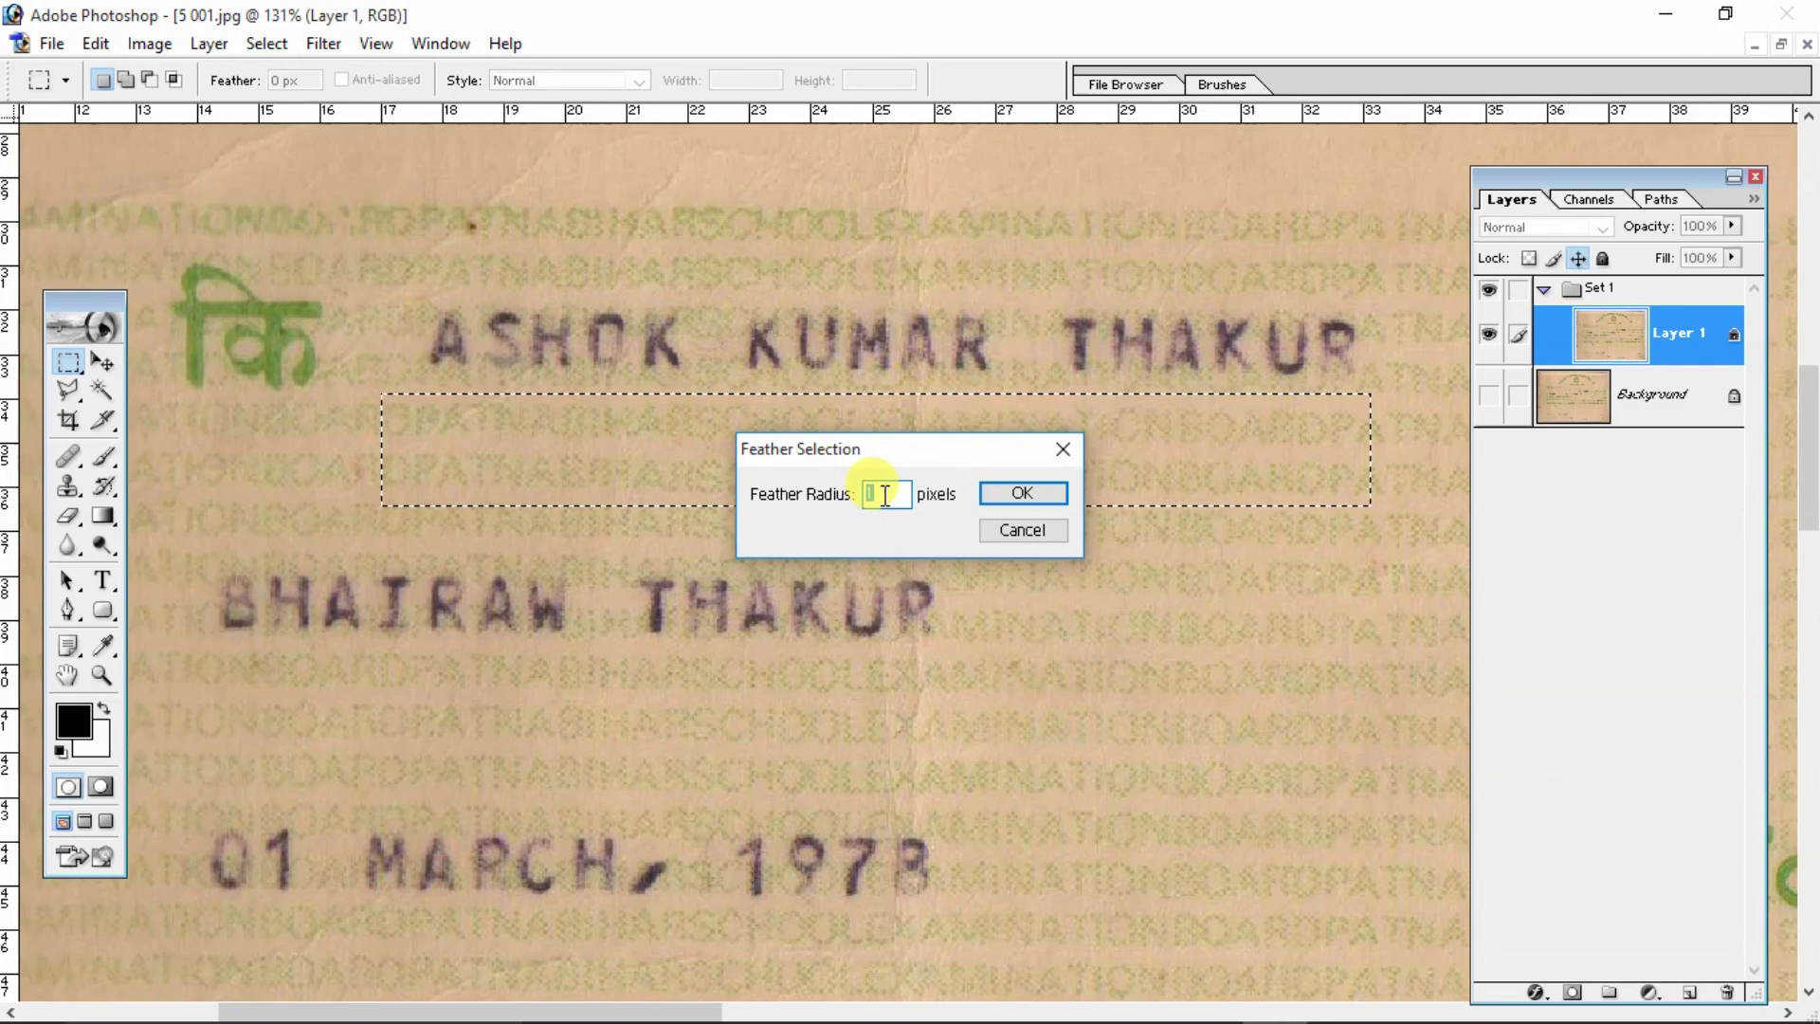
left_click(1018, 491)
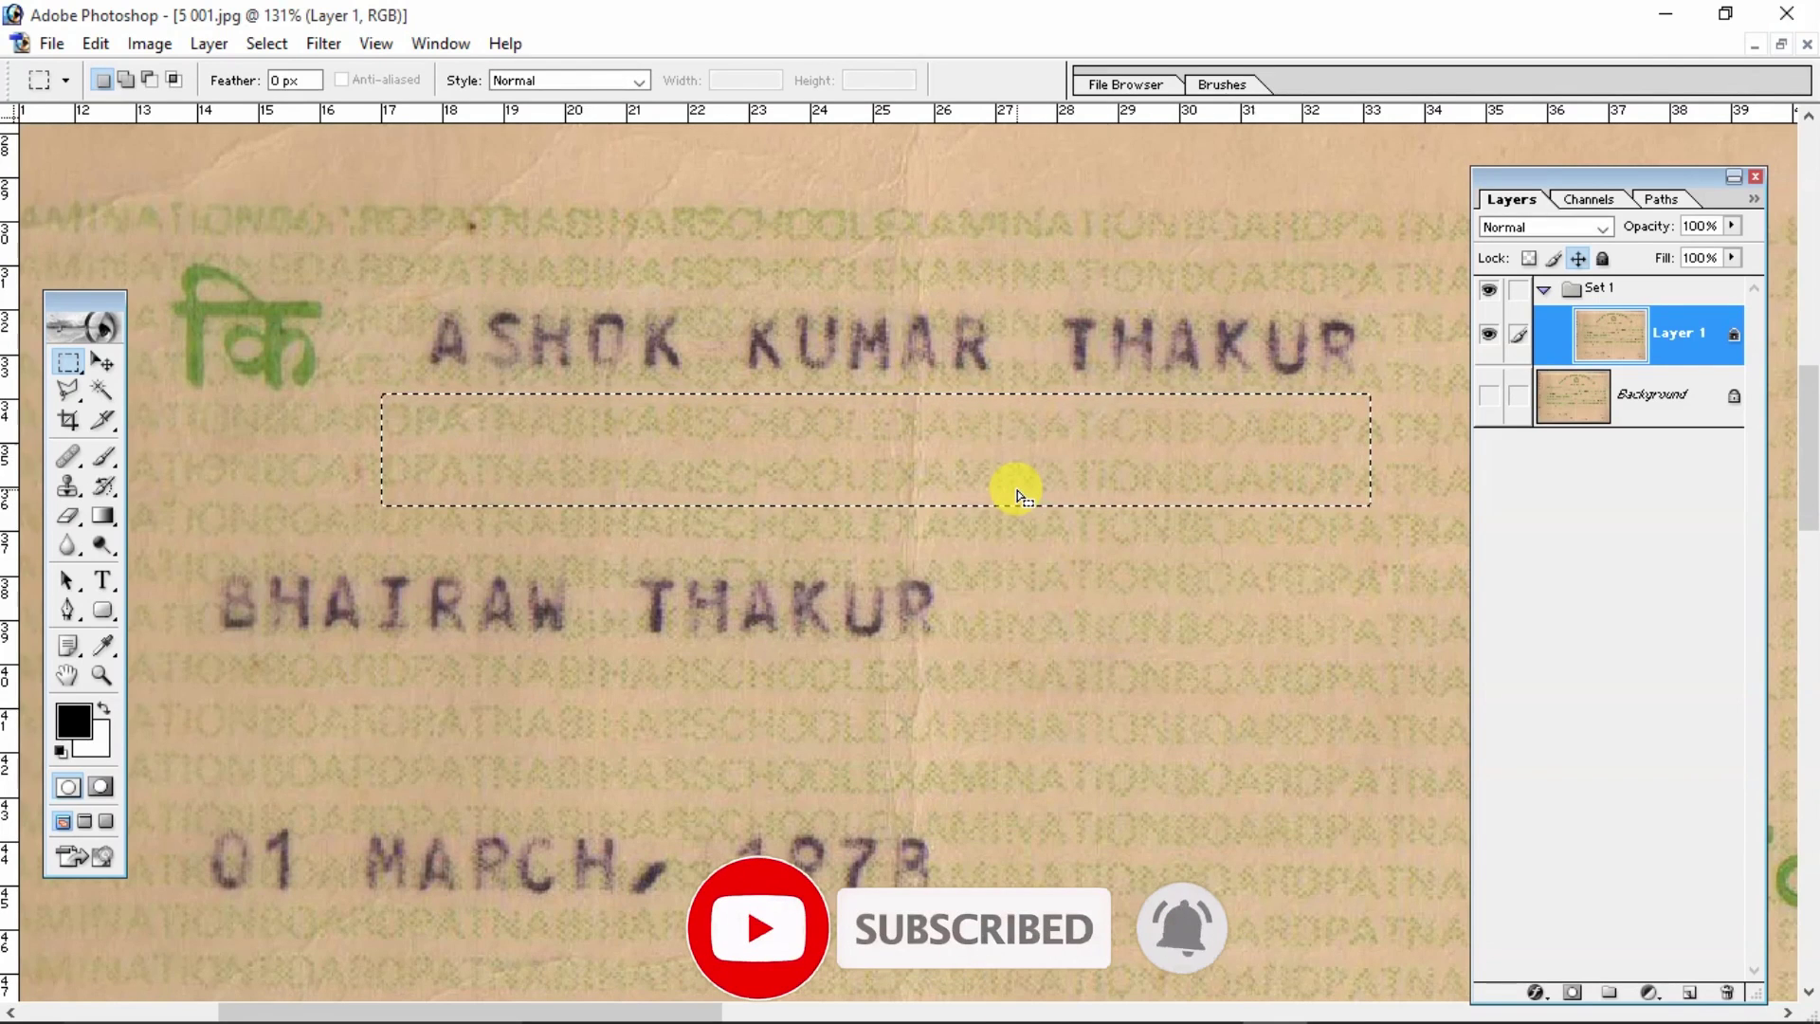
key("alt")
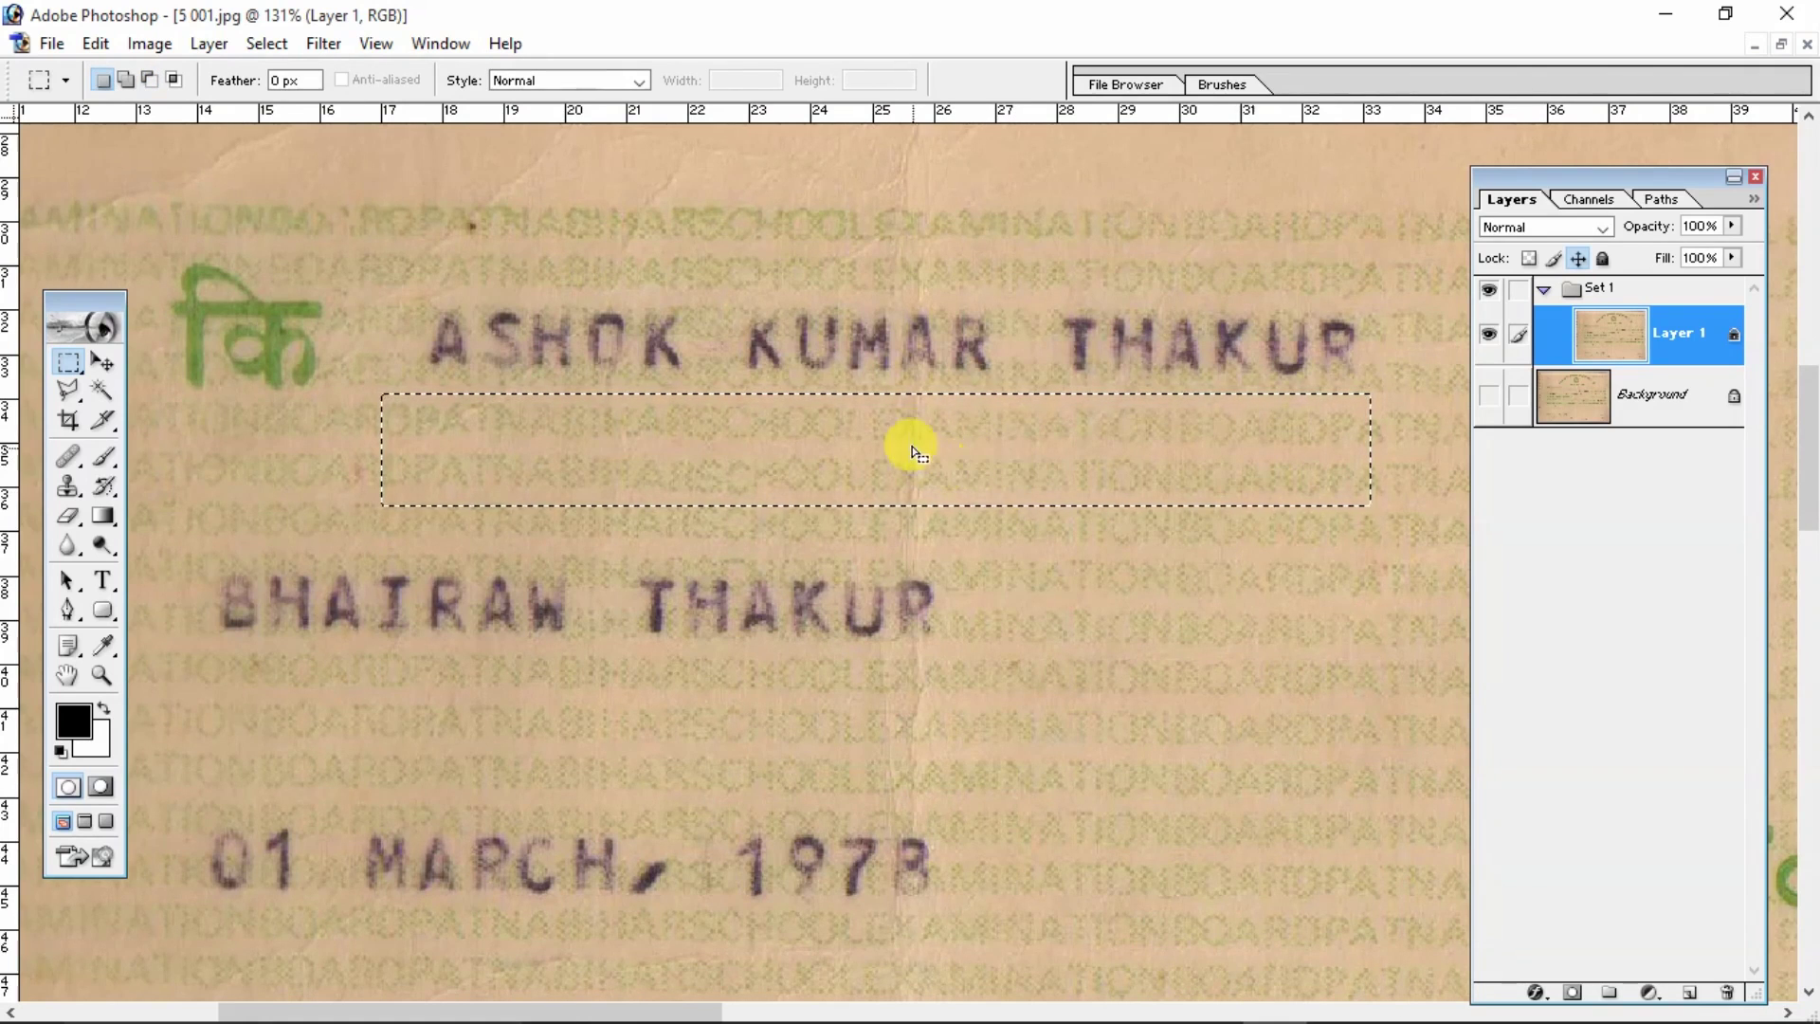
key("alt")
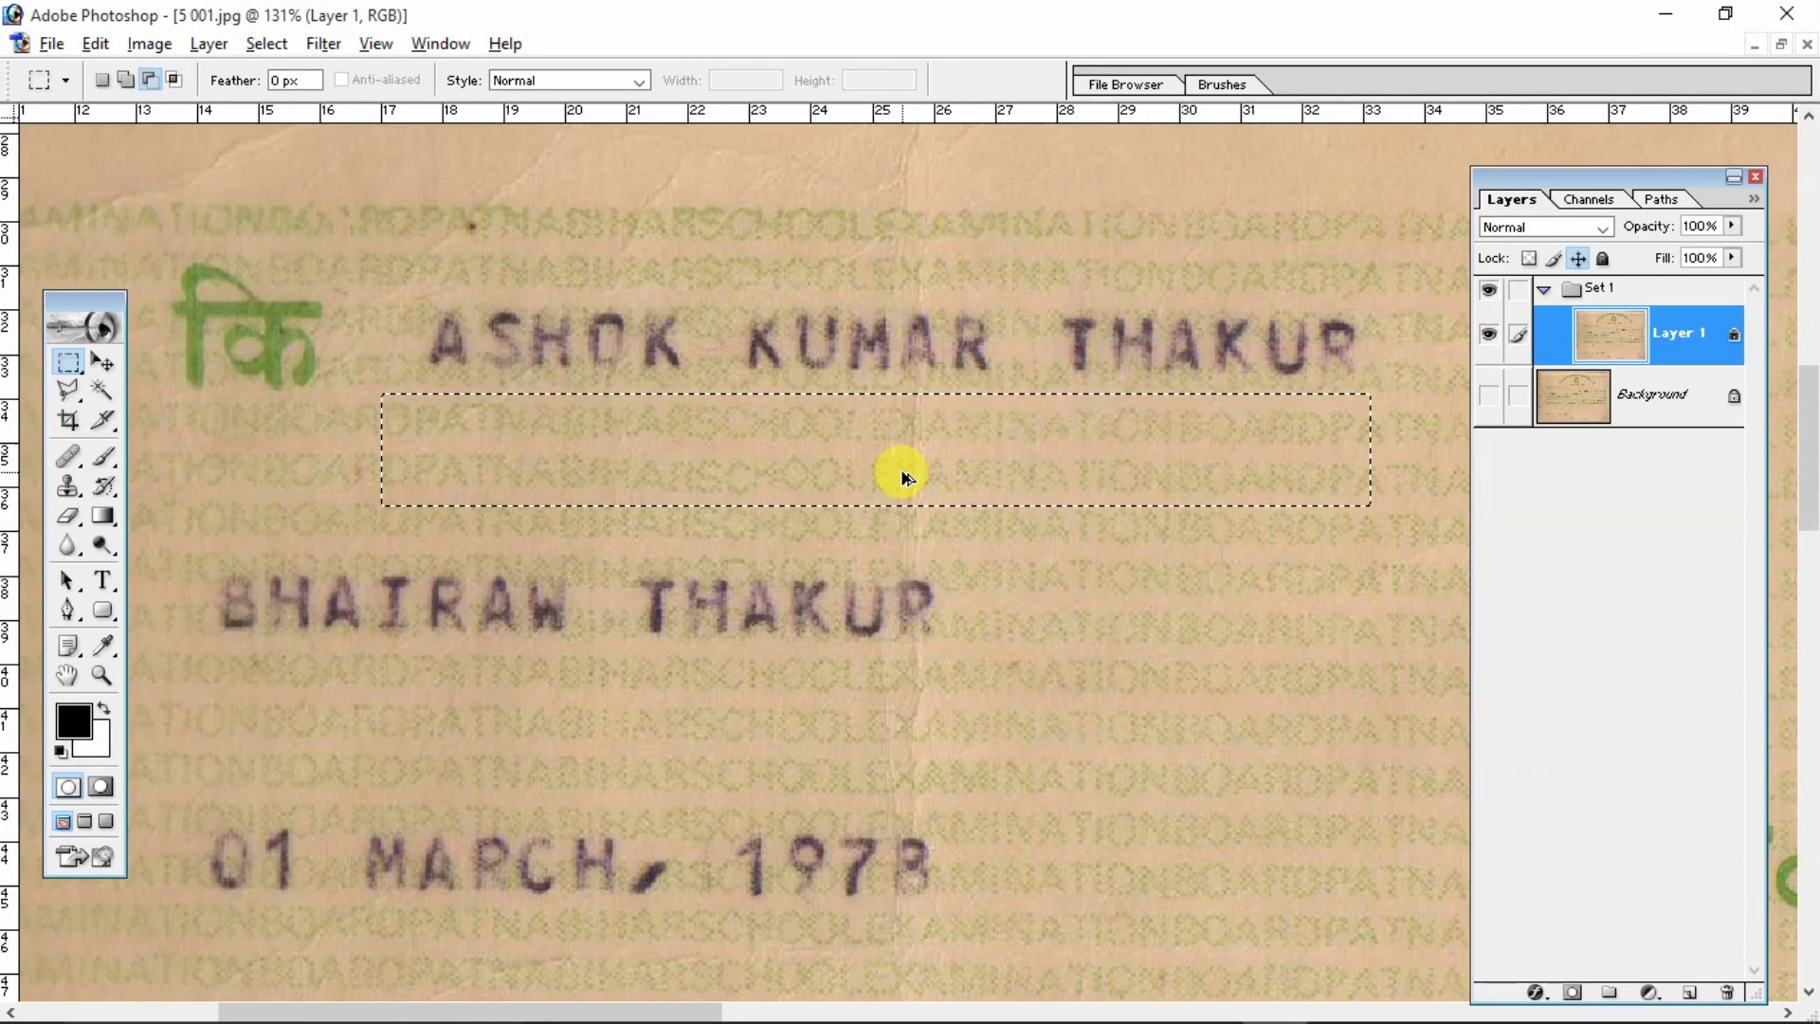
left_click_drag(902, 477, 900, 402)
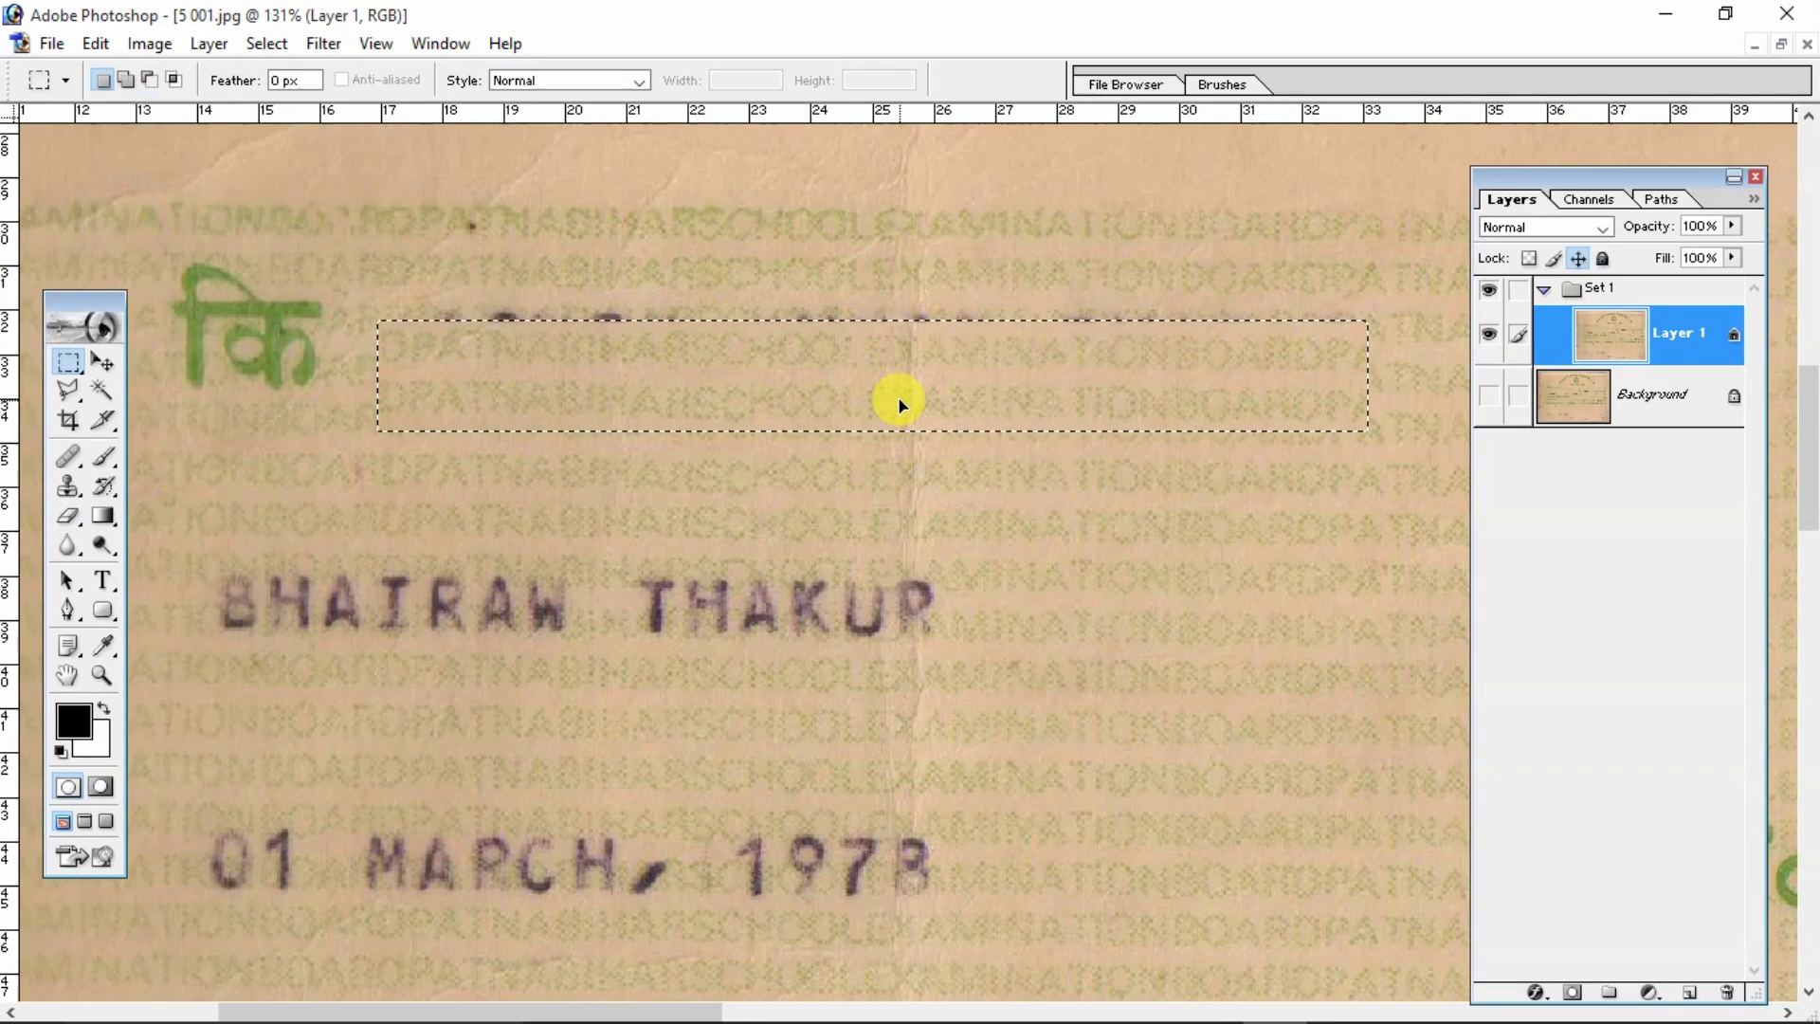
key("ctrl+z")
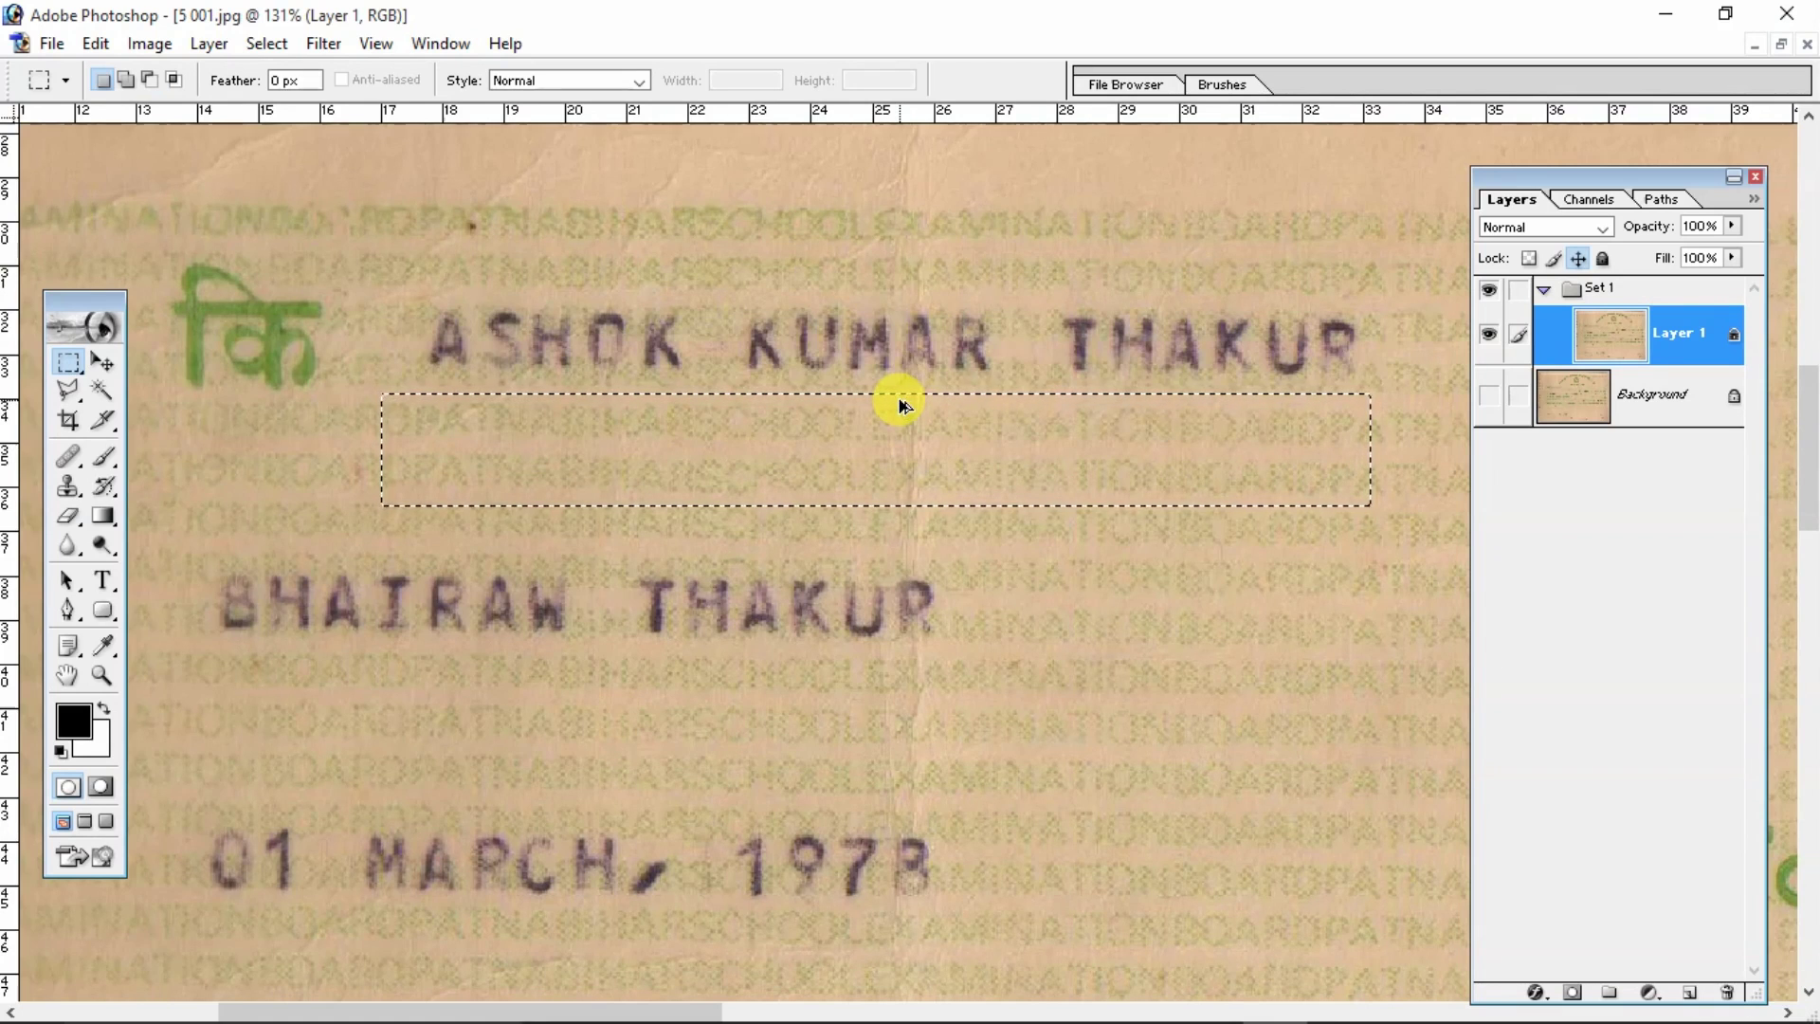
Shift a copy of the feathered pattern strip straight up to cover the first typed name line, matching the pattern rows.
left_click_drag(905, 455, 893, 349)
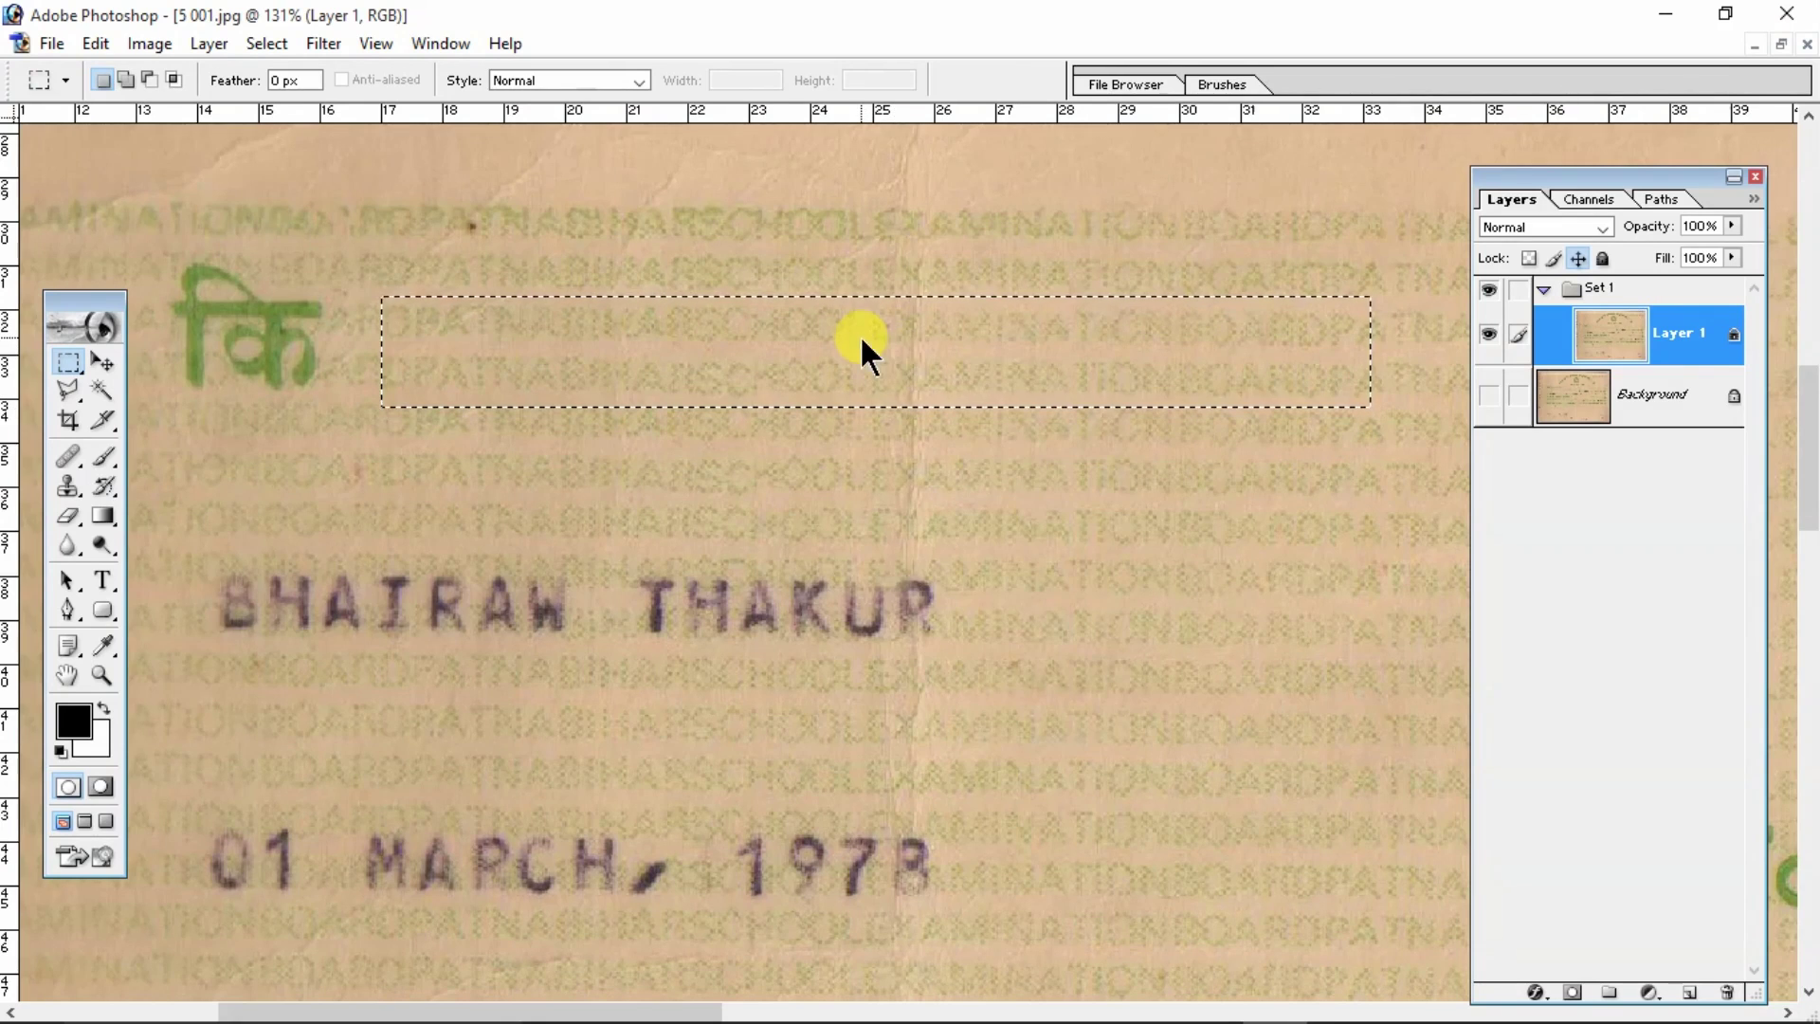
right_click(862, 341)
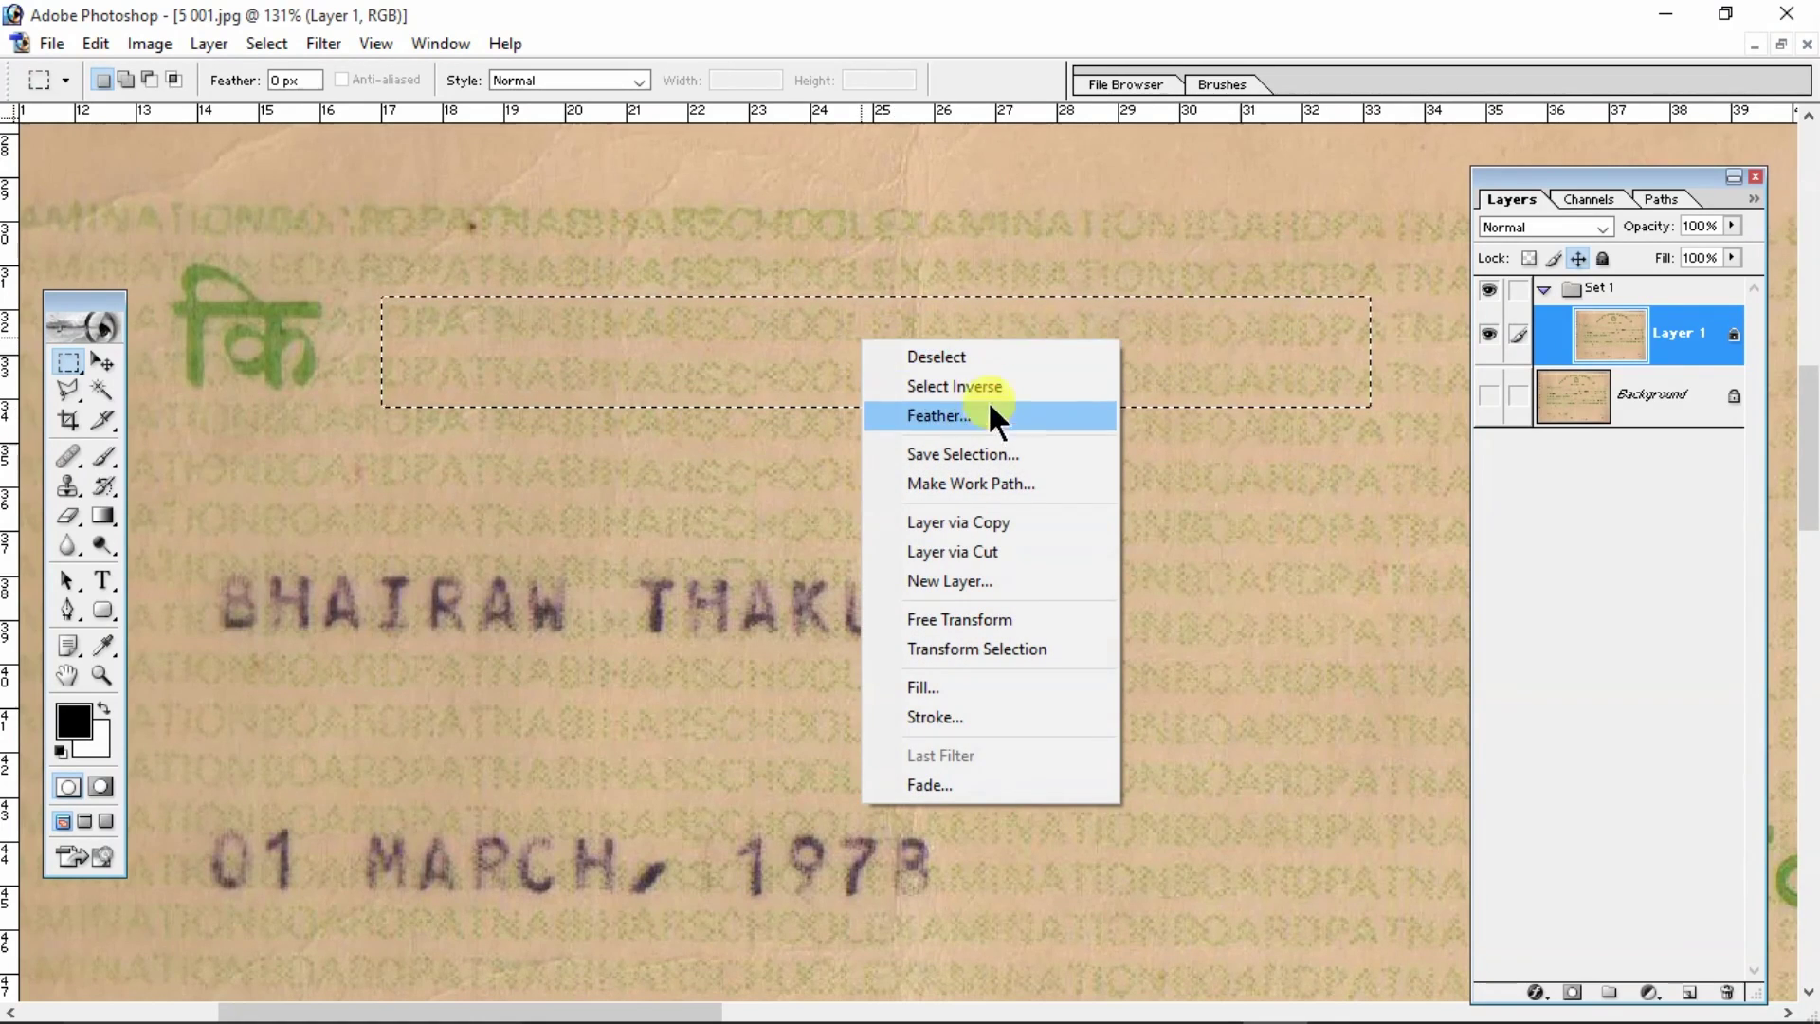
left_click(1211, 411)
Nudge the covering strip slightly upward with Free Transform so its pattern lines up with the surroundings, and deselect it.
scroll(1259, 446, "up", 4)
scroll(1259, 446, "up", 1)
key("alt+space")
left_click_drag(1238, 470, 758, 322)
left_click_drag(1169, 536, 474, 241)
left_click_drag(1175, 587, 610, 354)
left_click_drag(897, 470, 1075, 432)
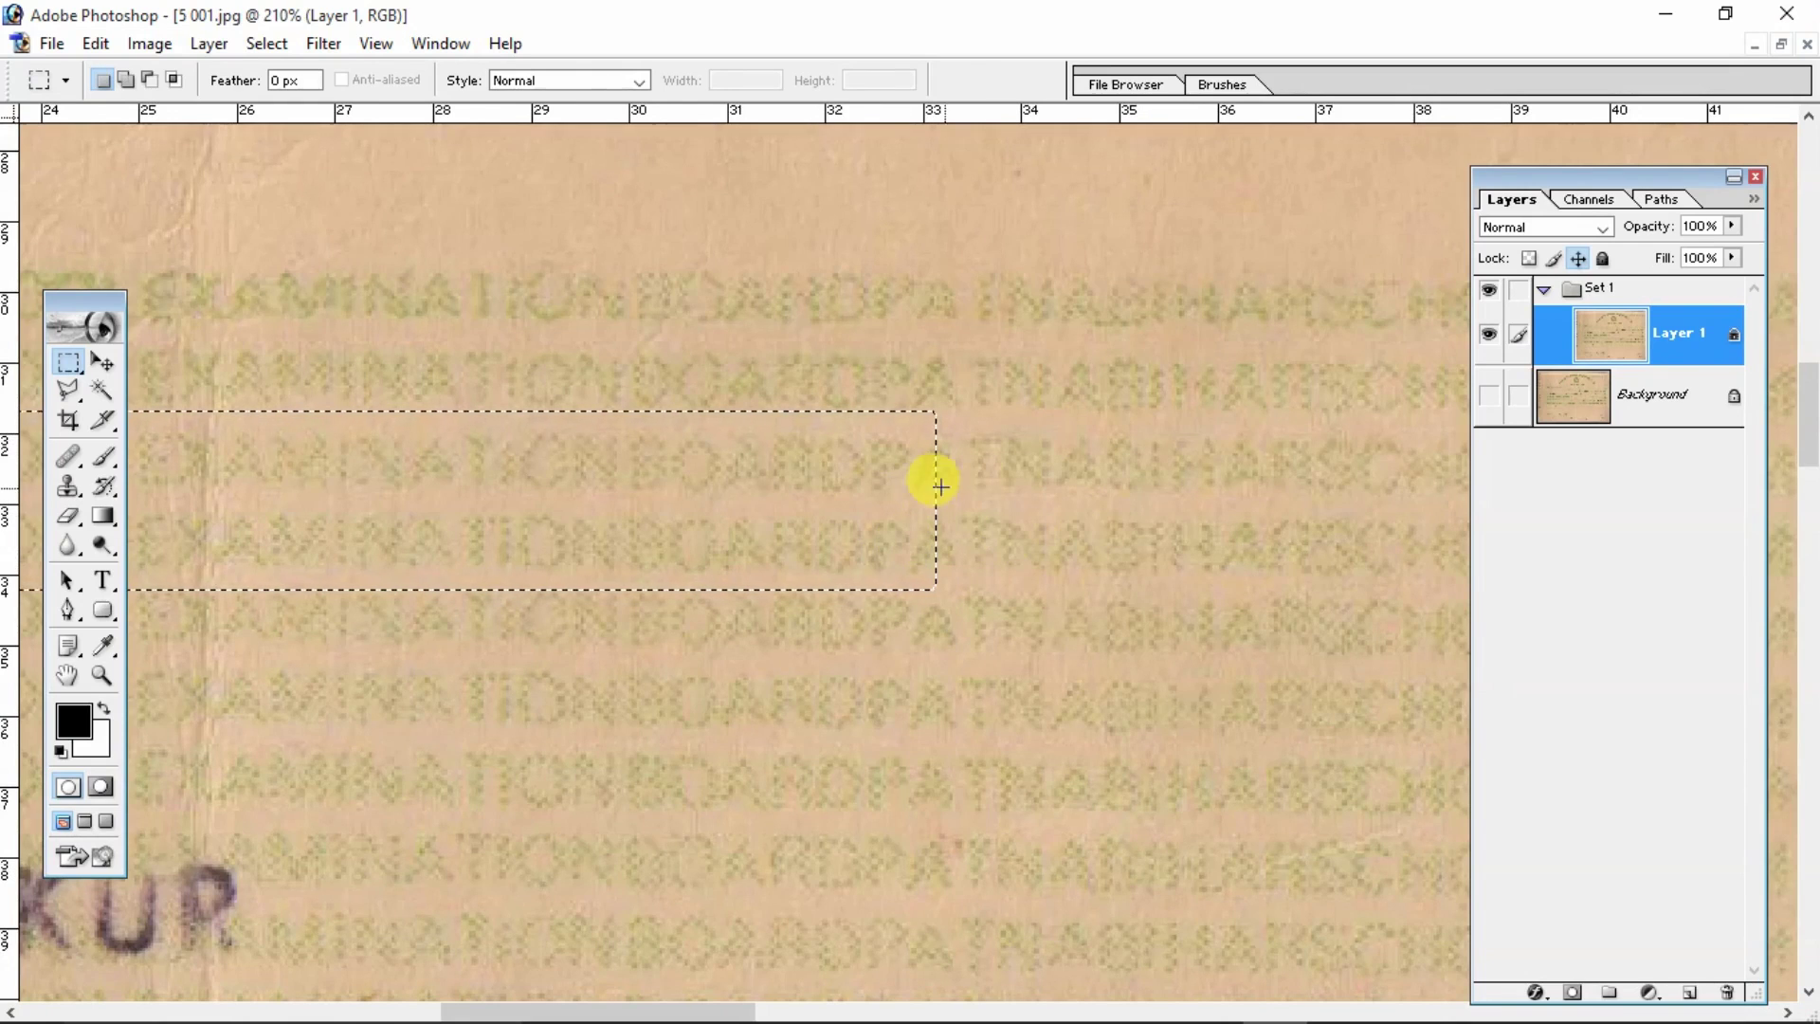
key("alt")
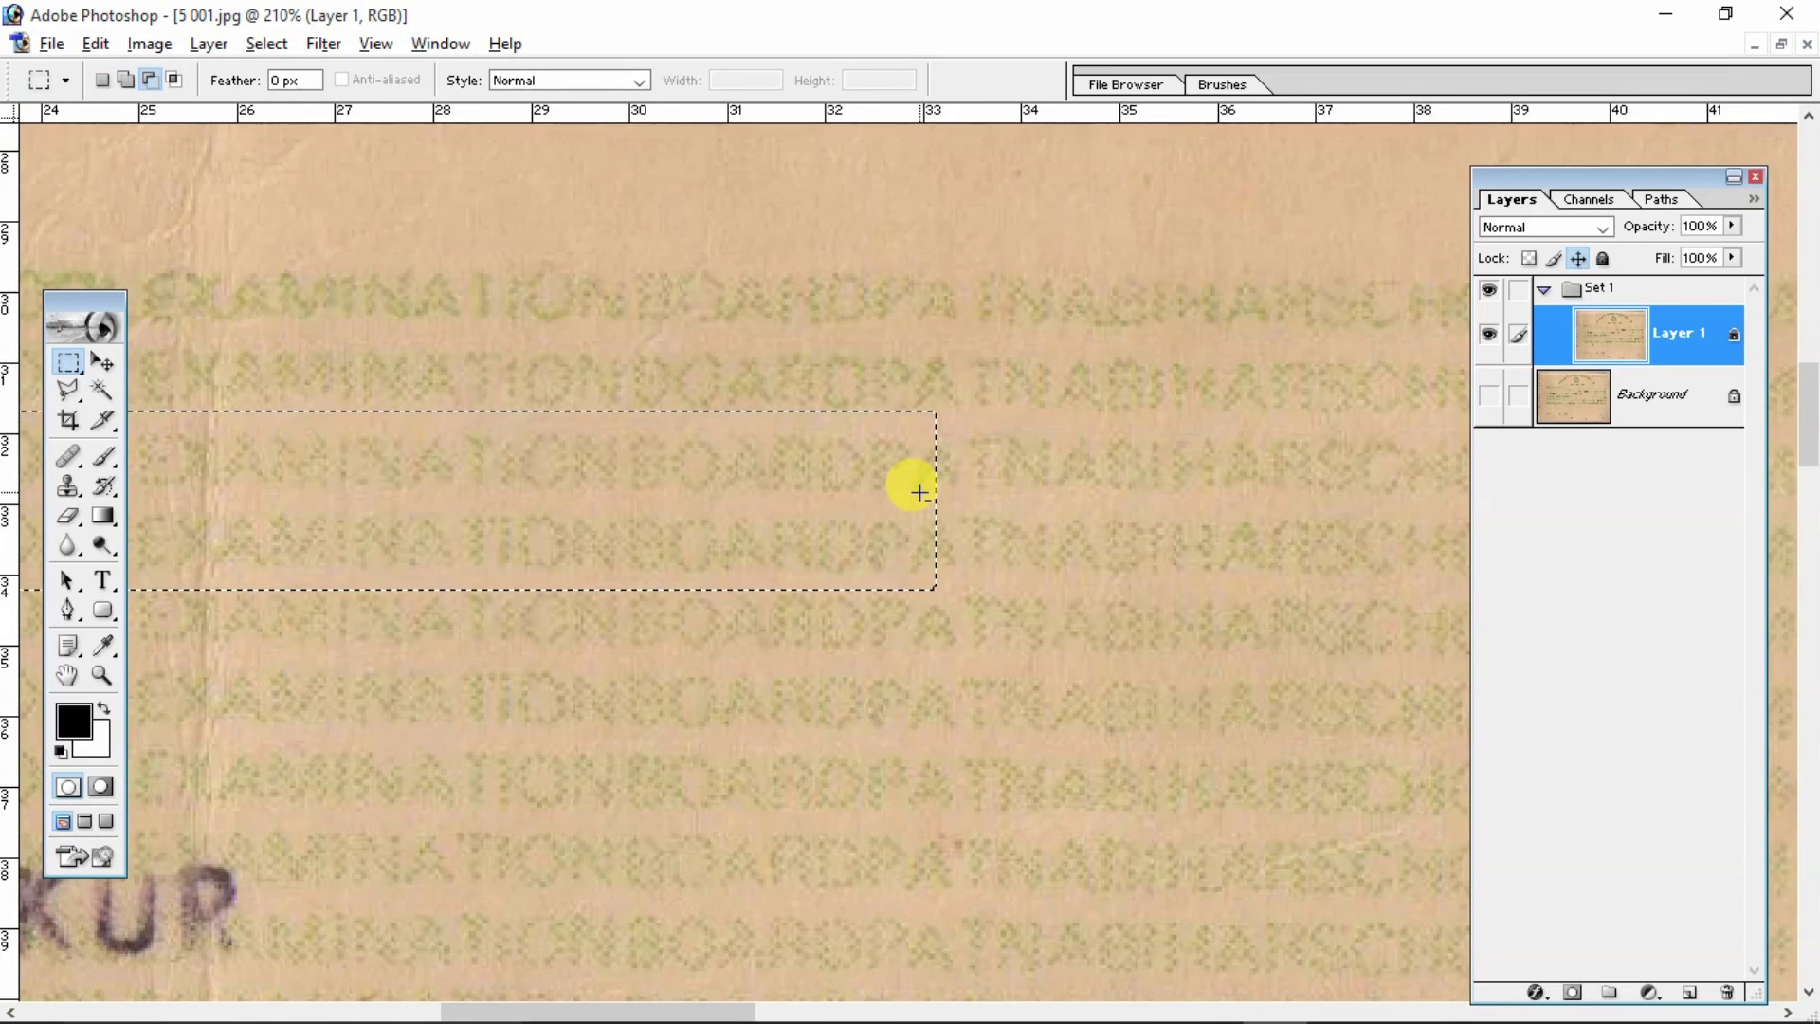
key("ctrl+t")
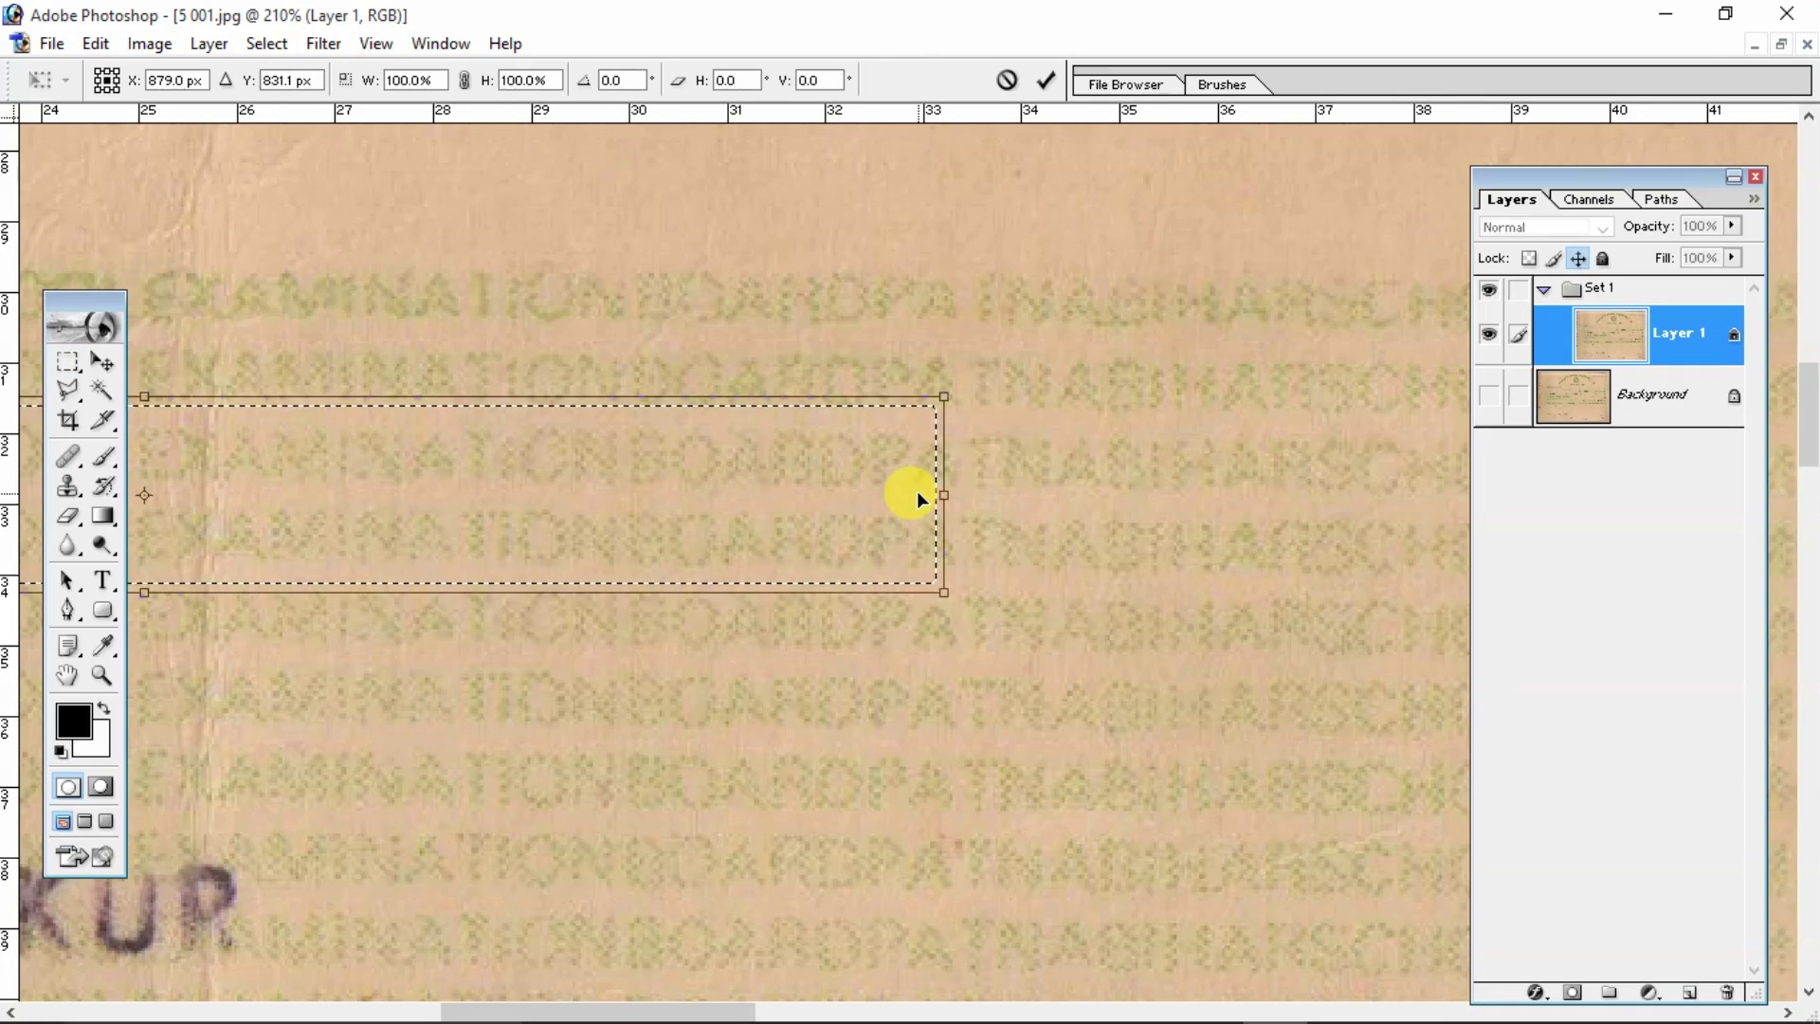
key("Return")
right_click(856, 483)
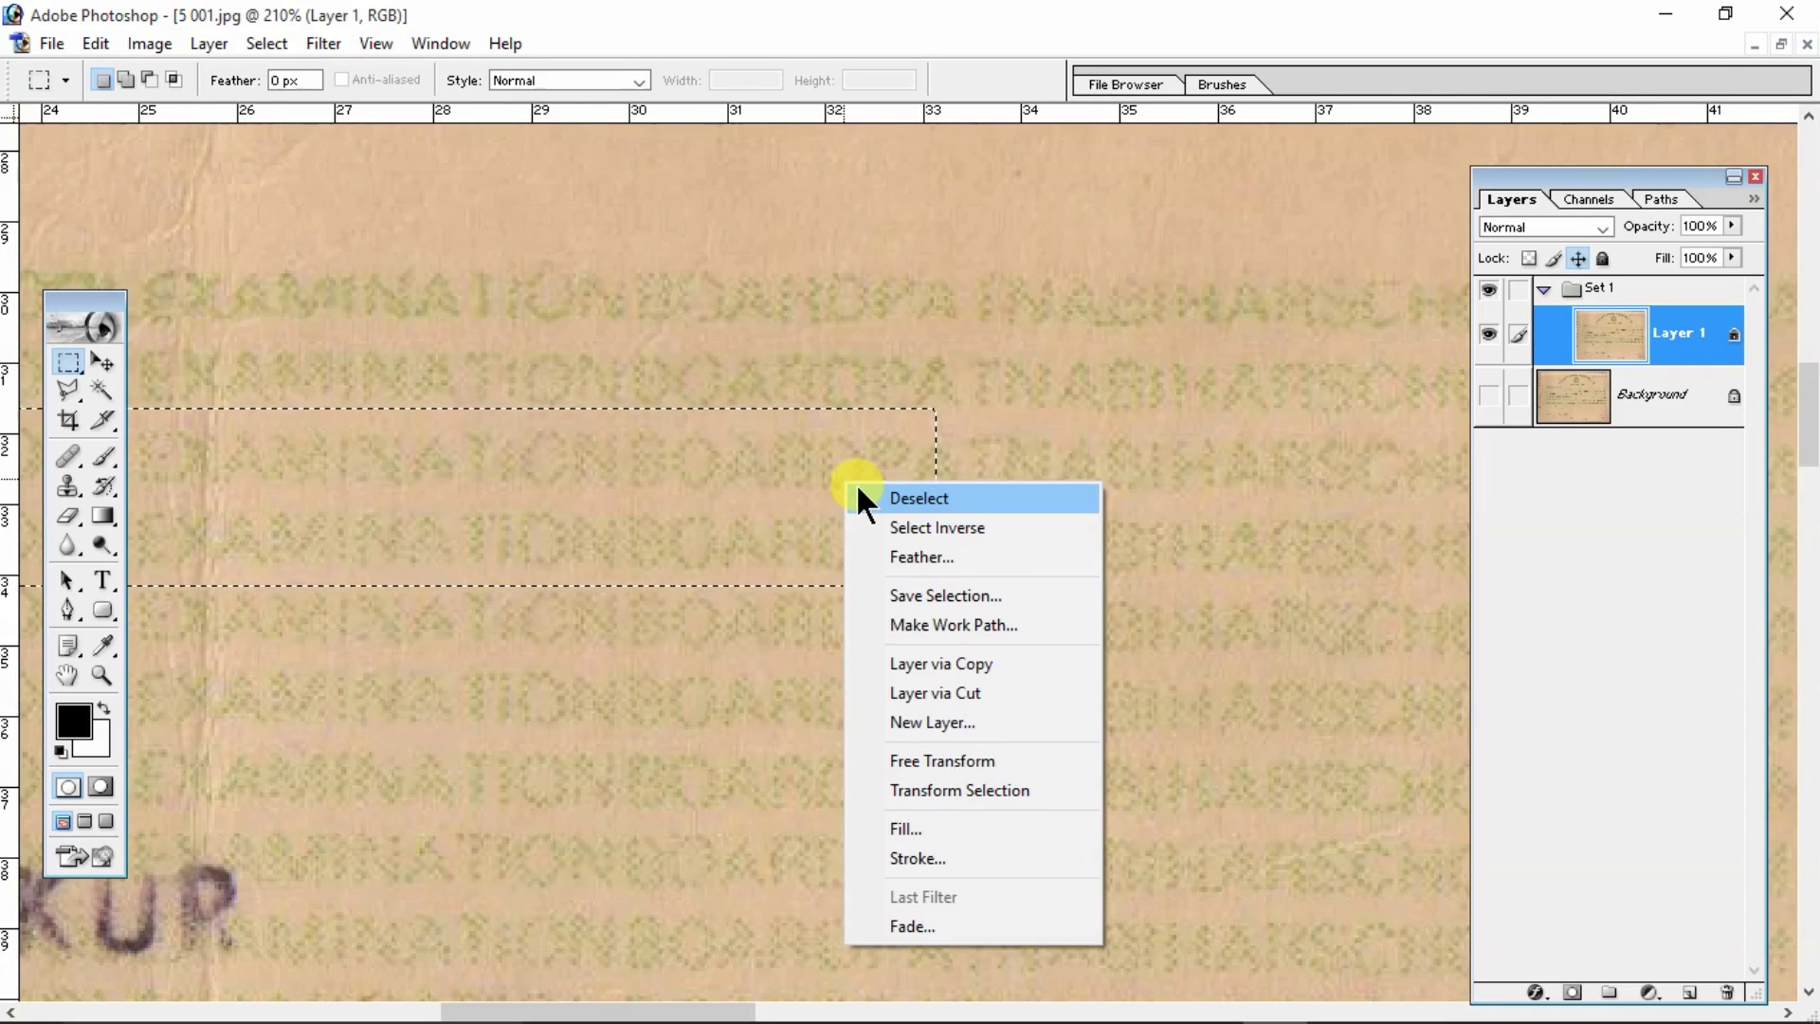
left_click(910, 498)
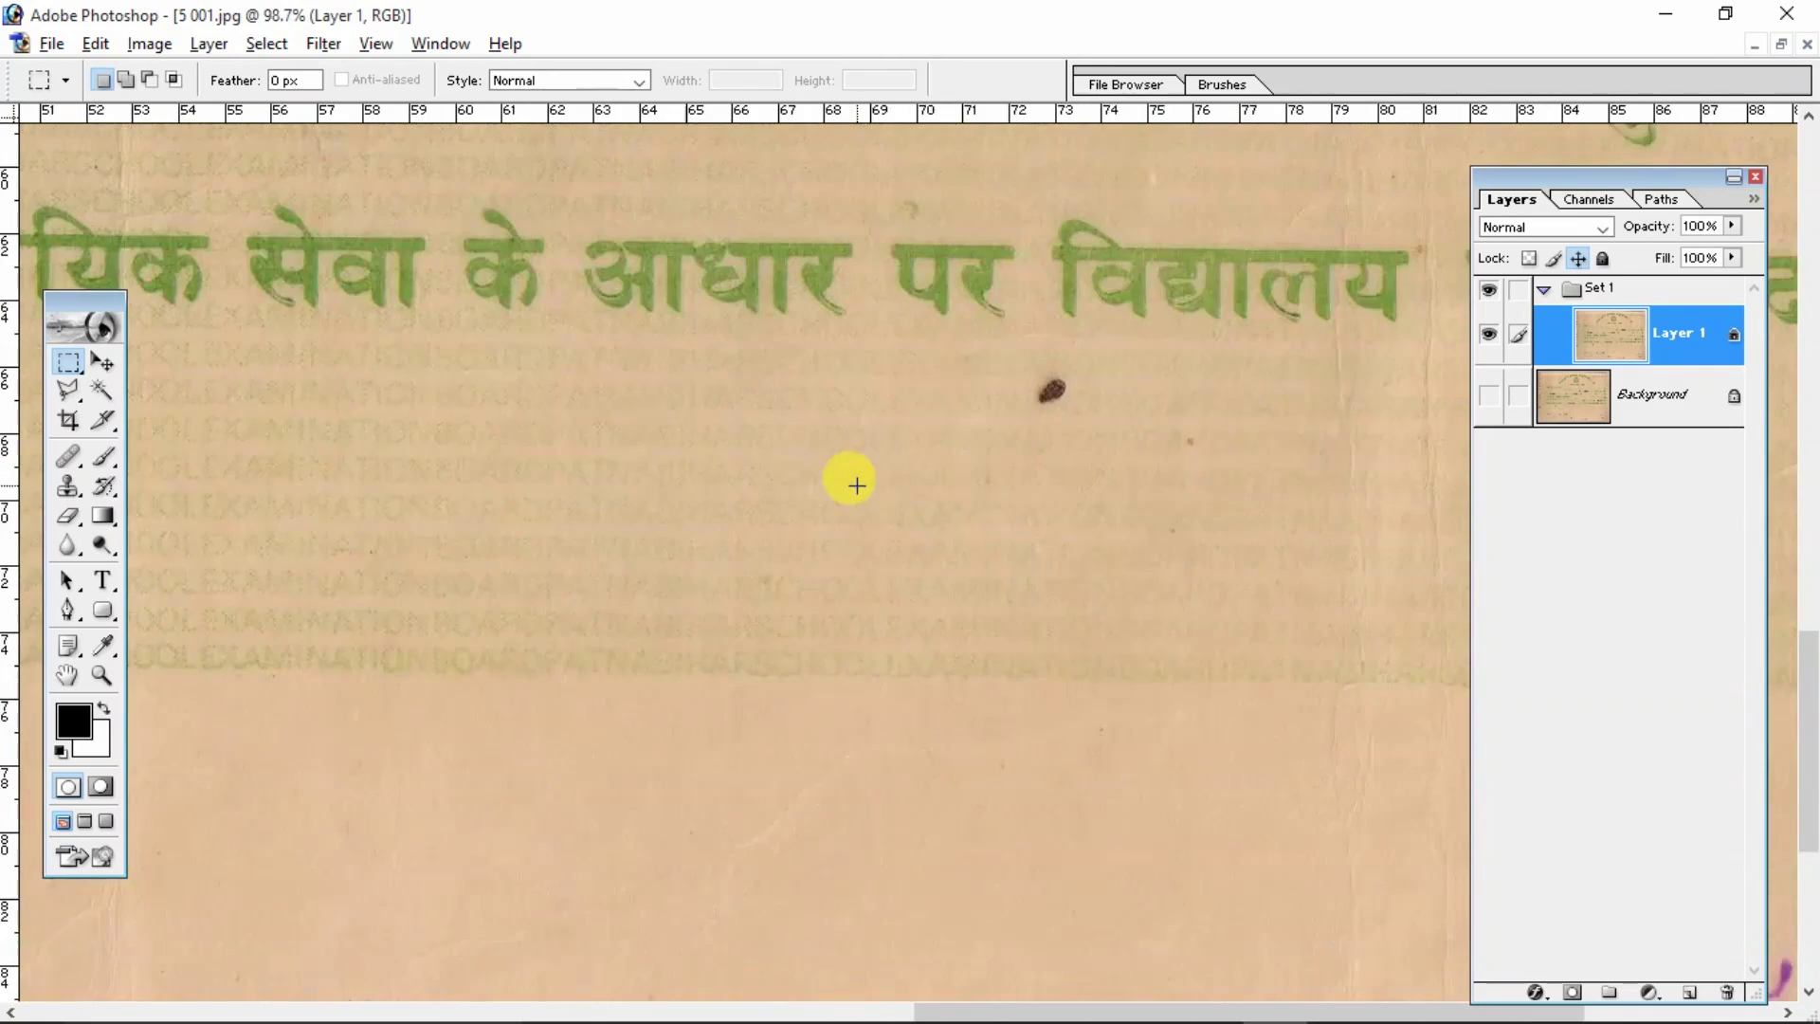
Show the Background layer and collapse Set 1, with the covered first name line in view.
key("alt+space")
left_click_drag(747, 366, 956, 704)
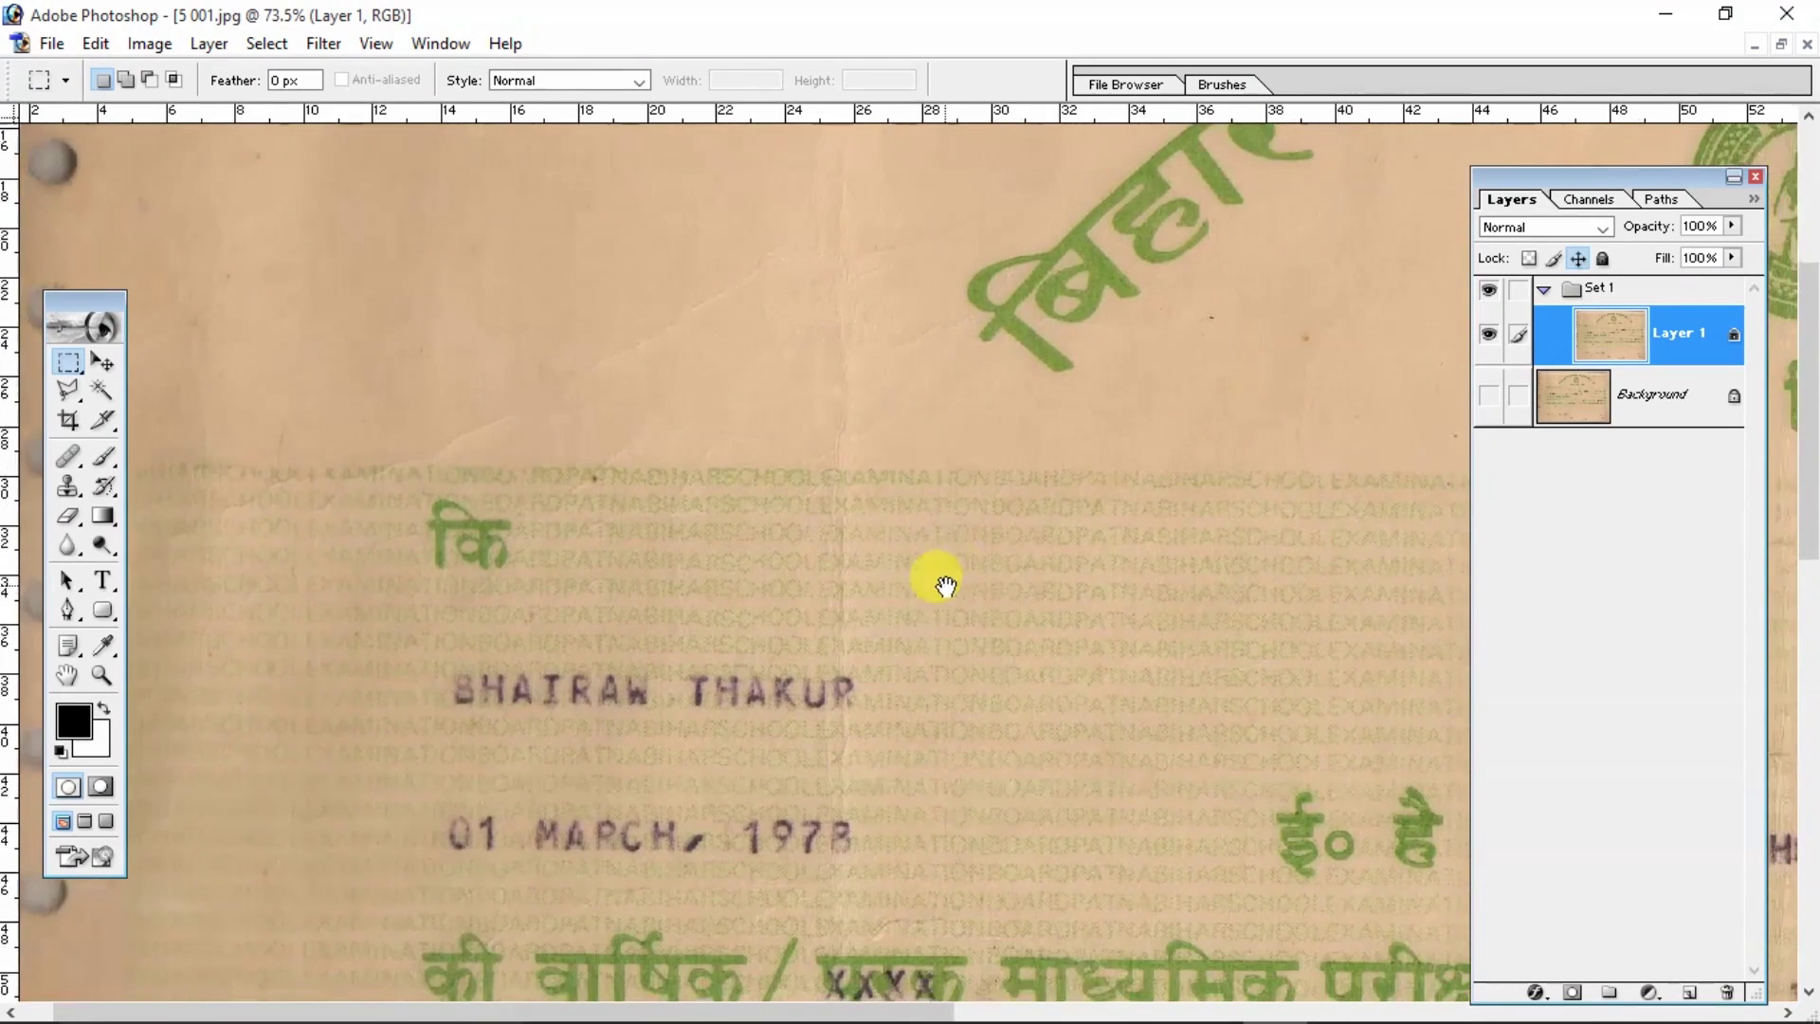
left_click_drag(968, 658, 961, 637)
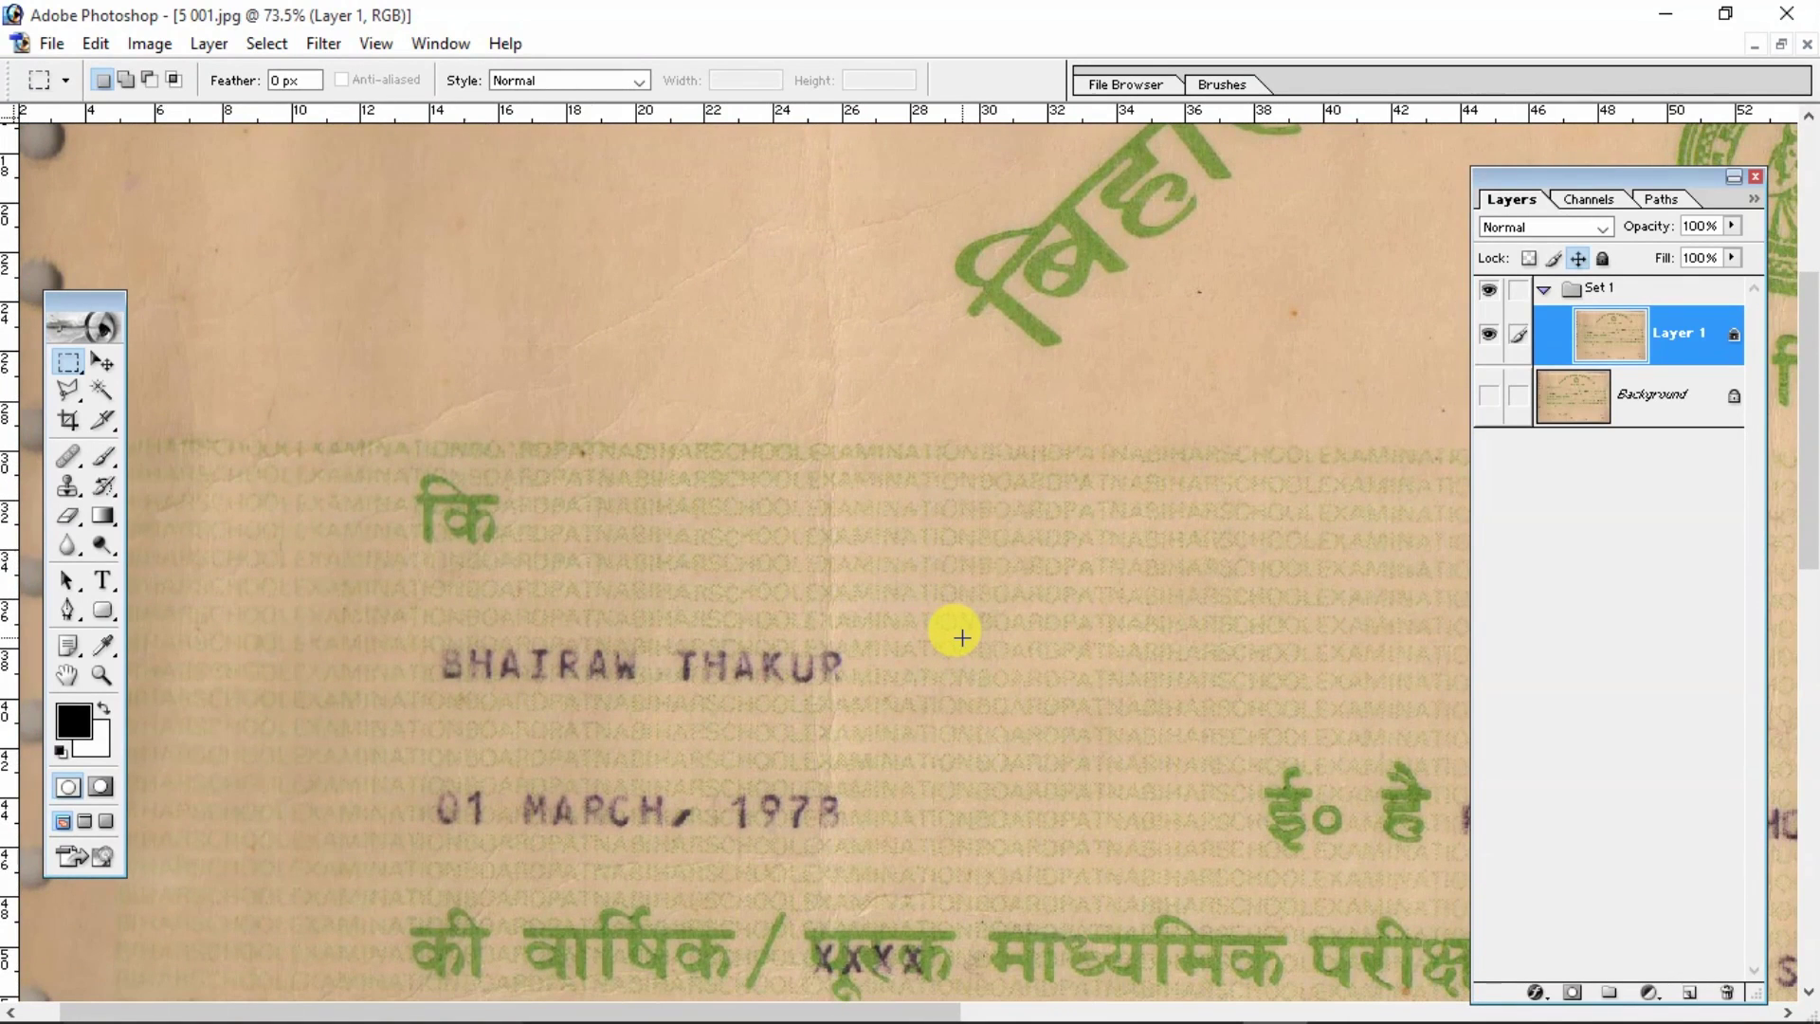
left_click(1543, 289)
left_click(1489, 292)
left_click(1488, 292)
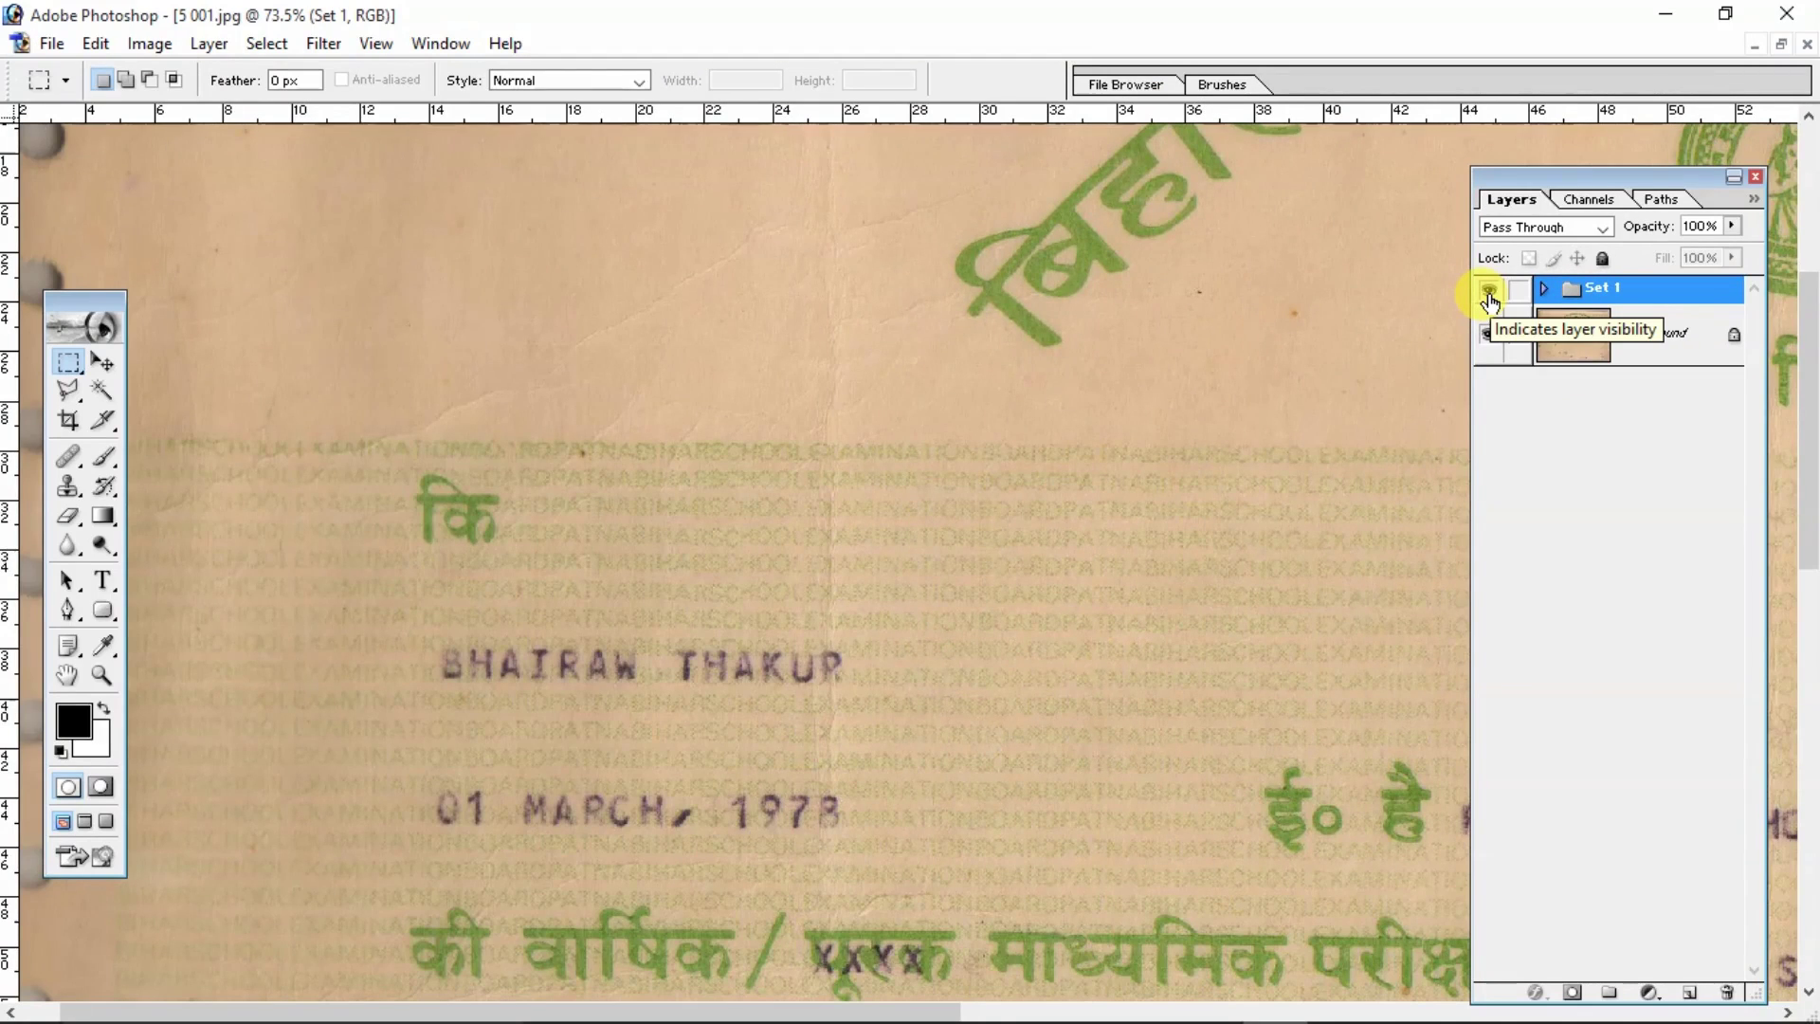
left_click(1544, 288)
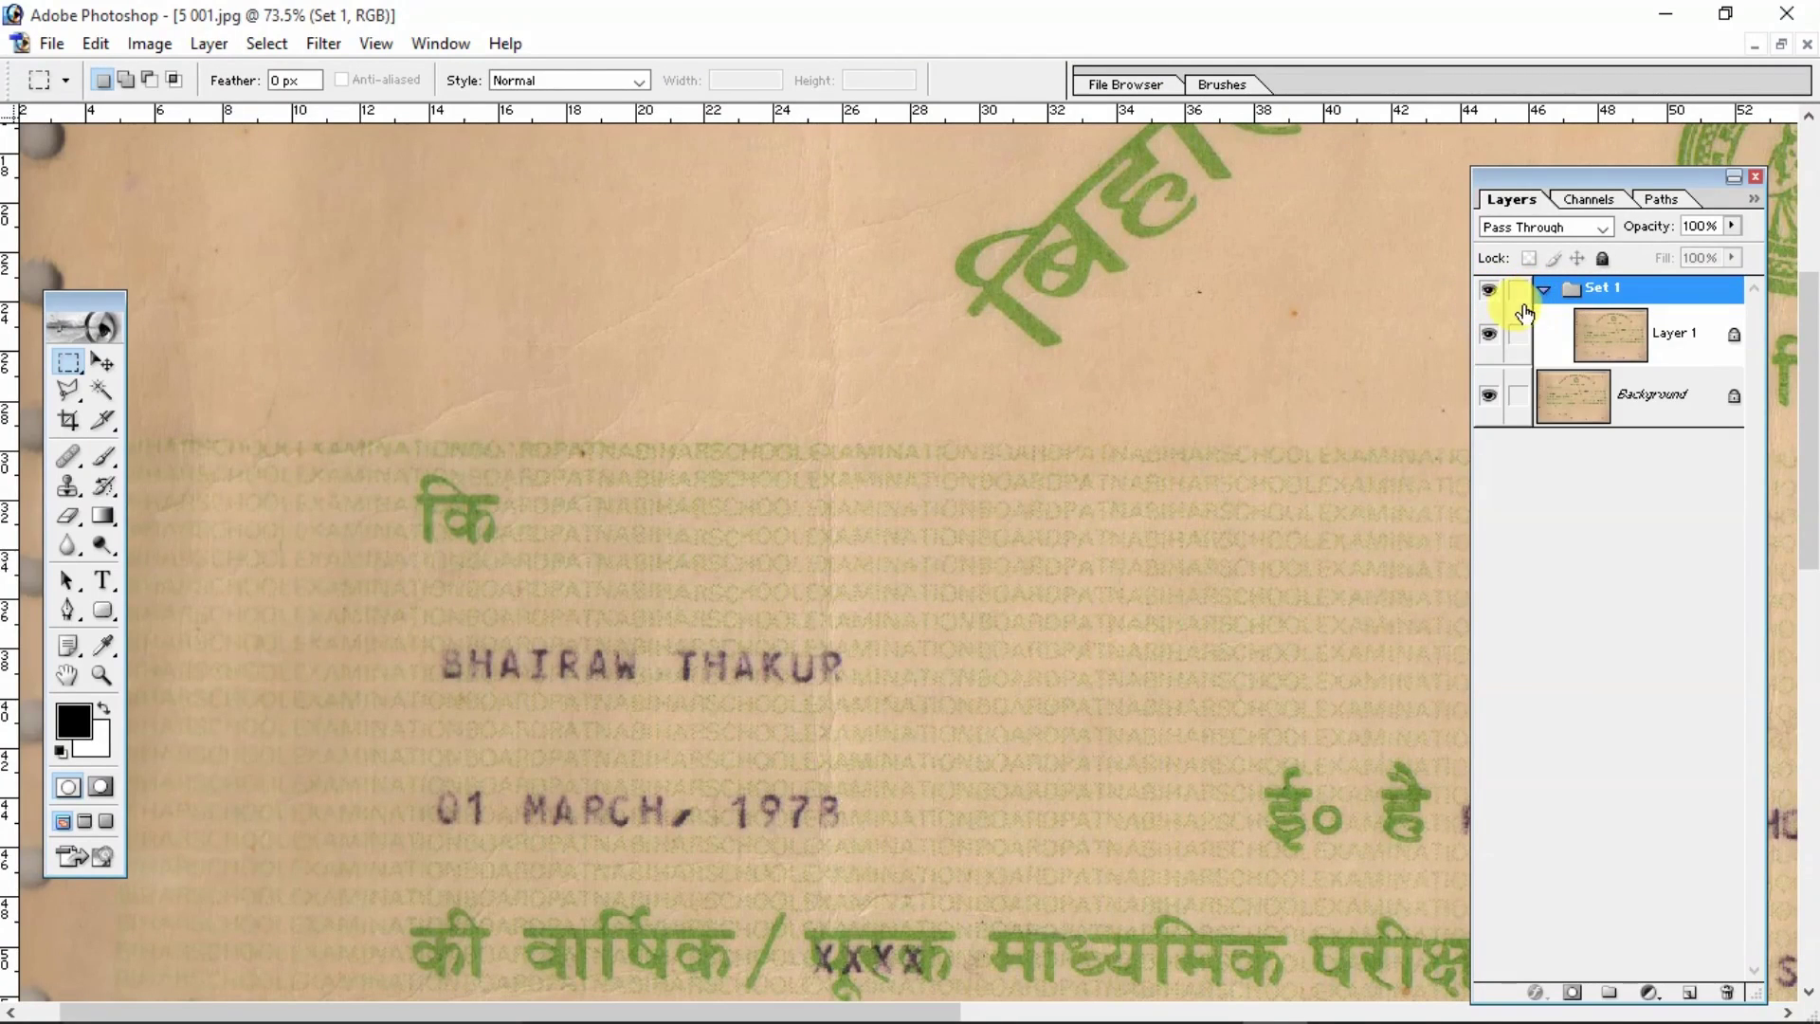
left_click(1544, 289)
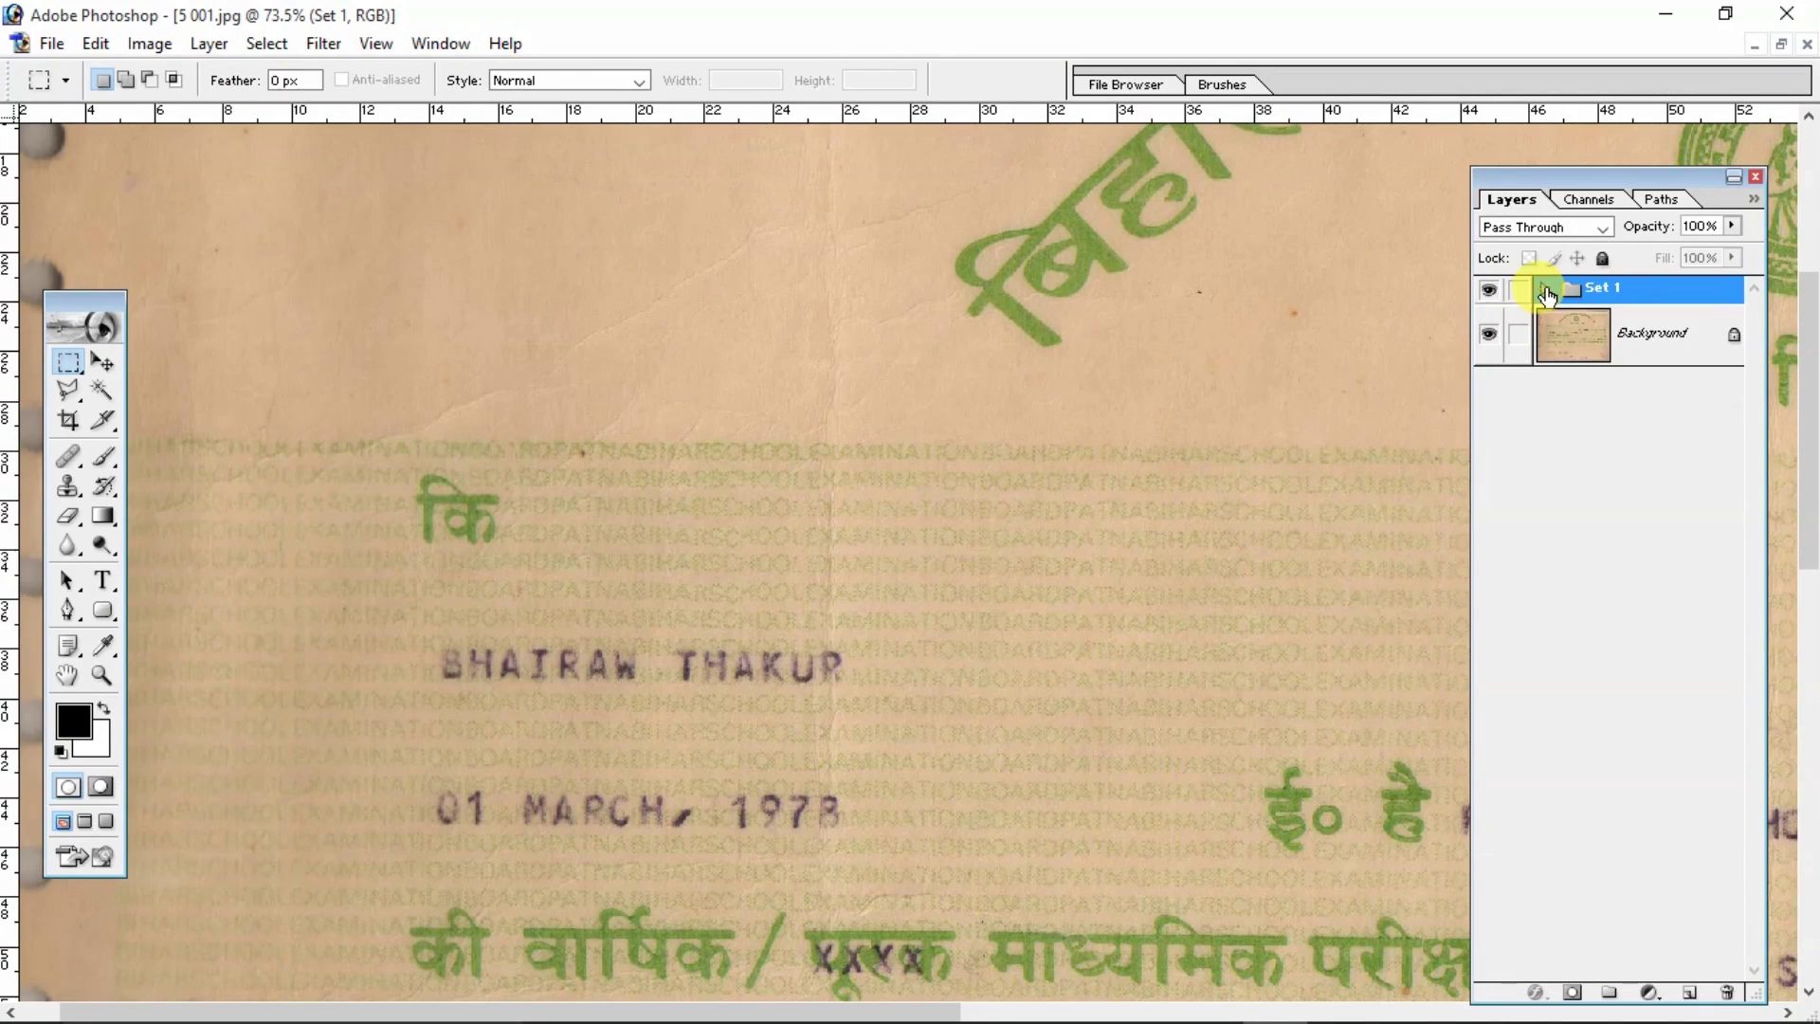
Toggle the visibility of Set 1 repeatedly to compare the covered name area with the original scan, leaving the set shown.
left_click(1488, 296)
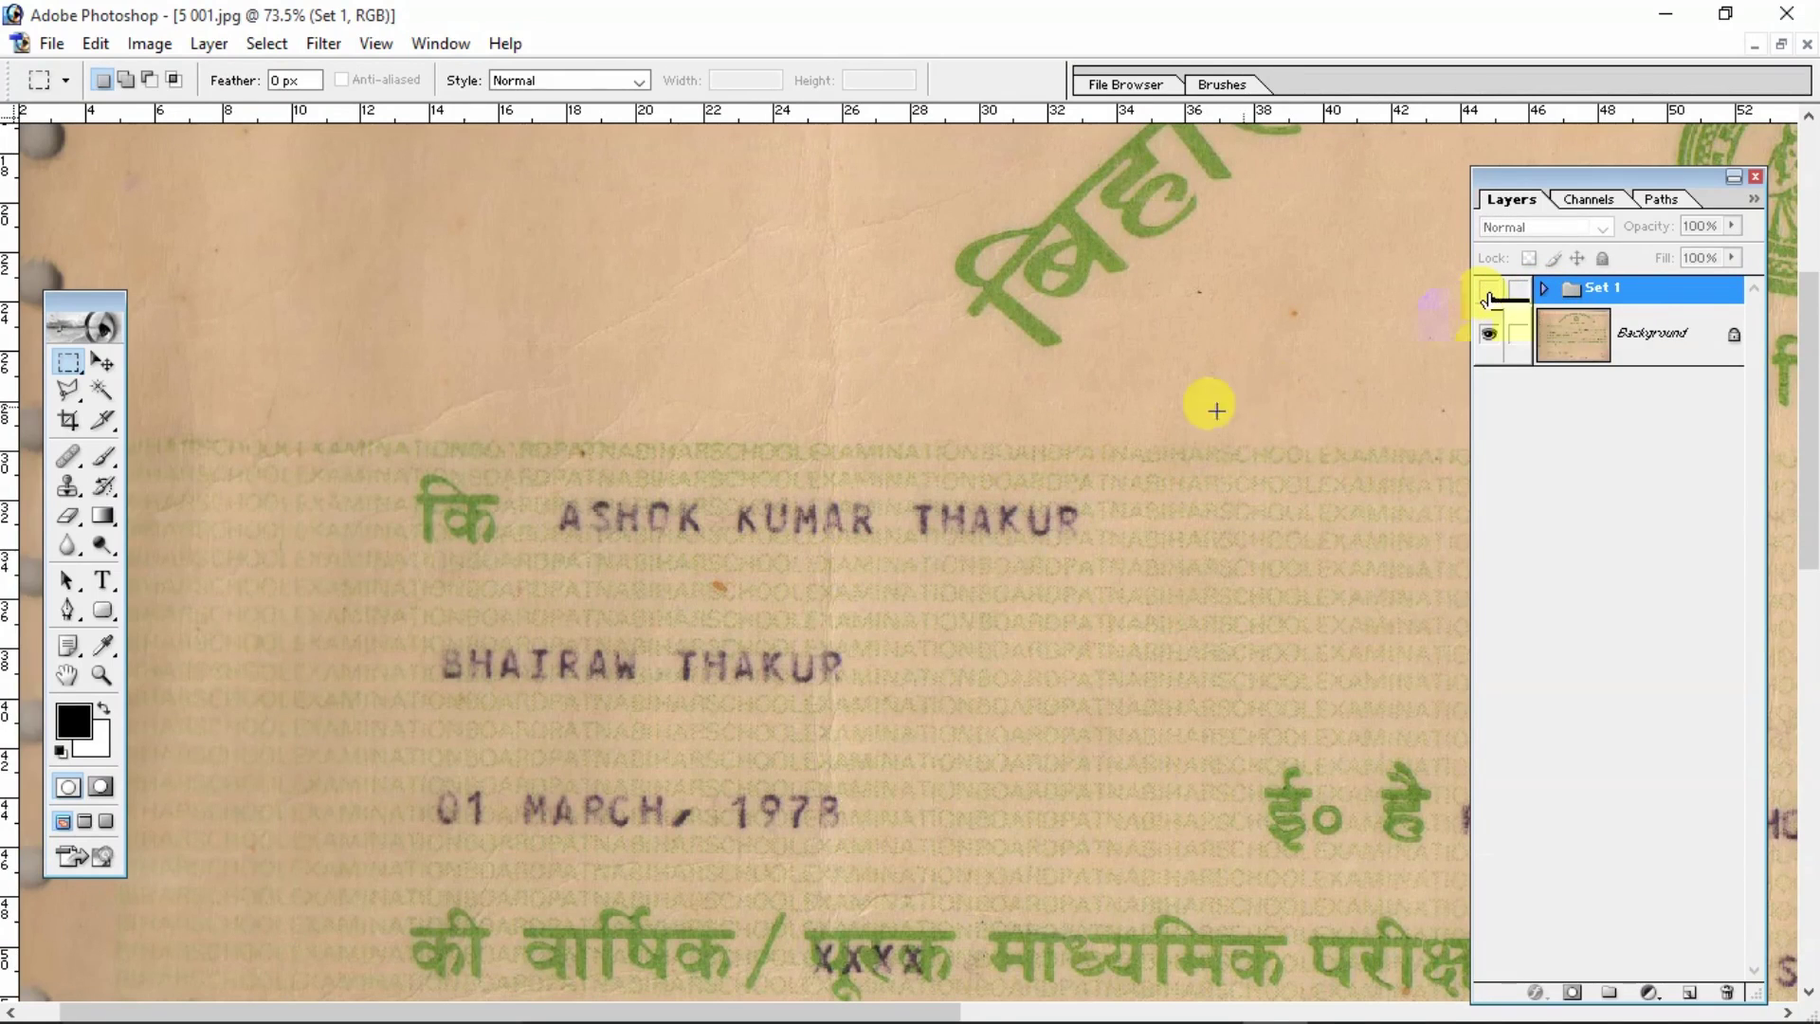
scroll(1064, 459, "up", 3)
left_click_drag(1012, 491, 1040, 407)
left_click(1491, 296)
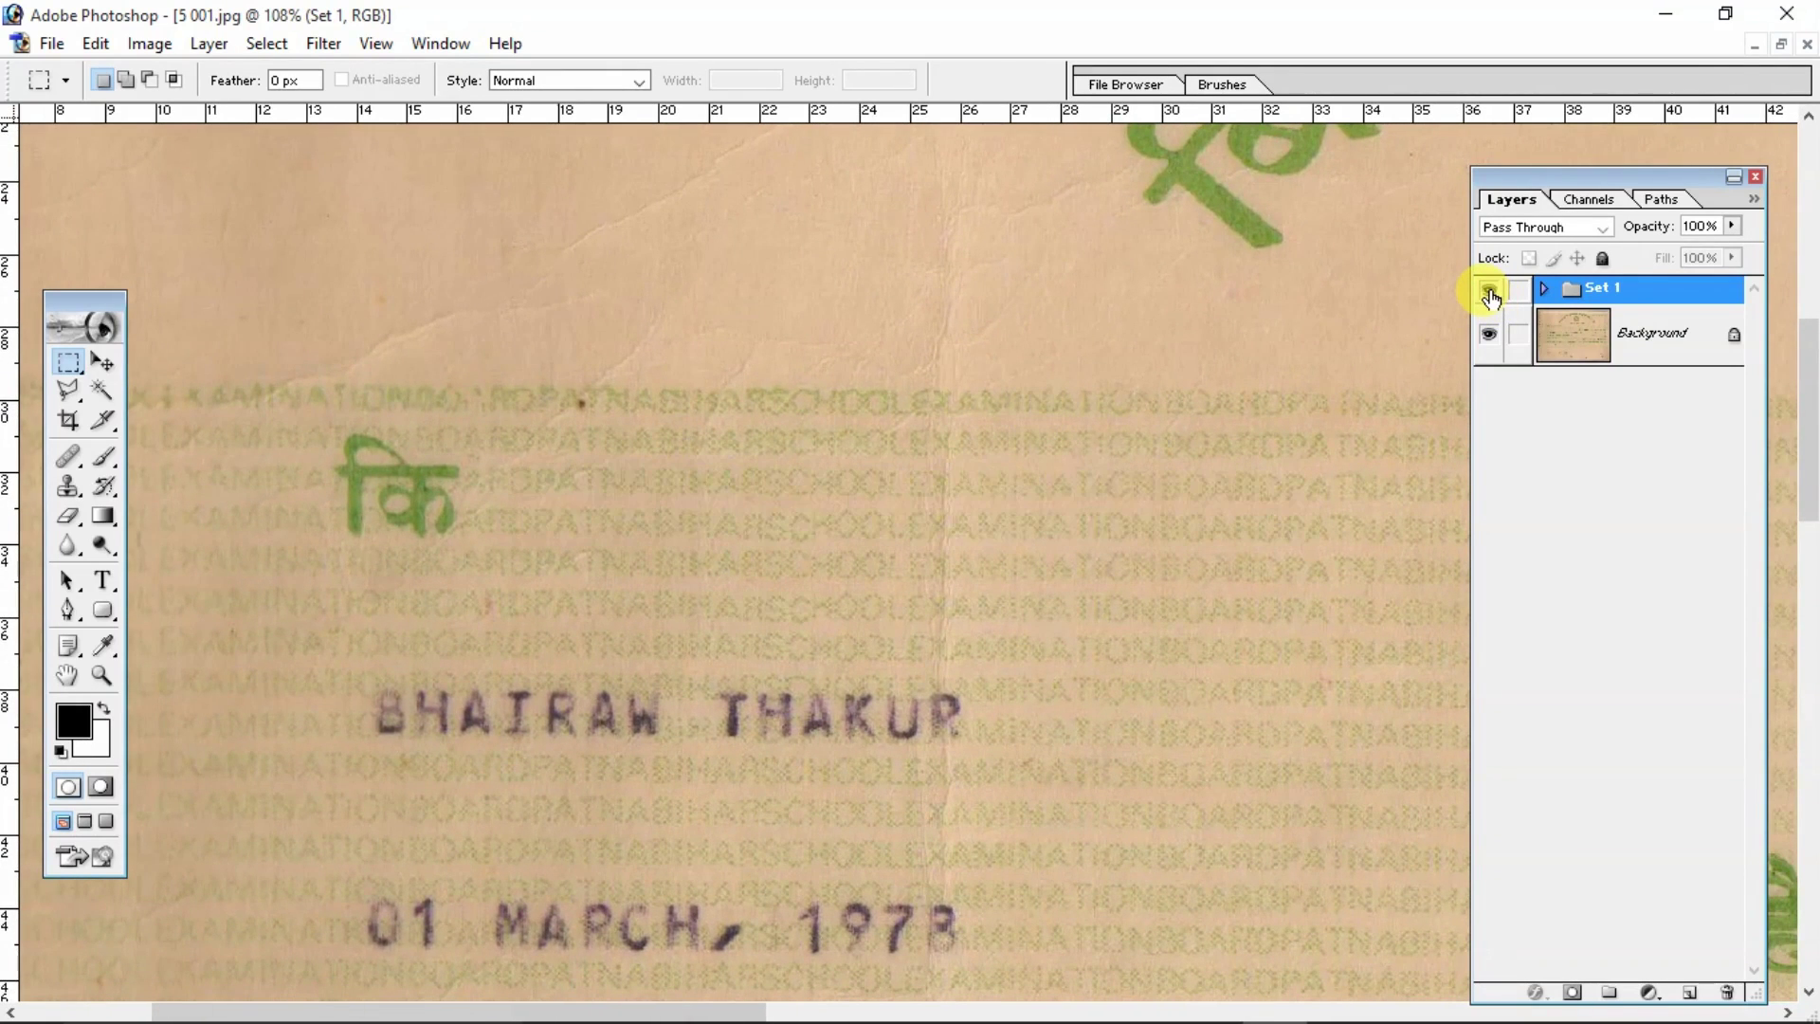
left_click(1492, 296)
left_click(1492, 296)
left_click(1491, 295)
left_click(1491, 296)
left_click(1491, 295)
left_click(1491, 296)
left_click(1491, 296)
left_click(1492, 295)
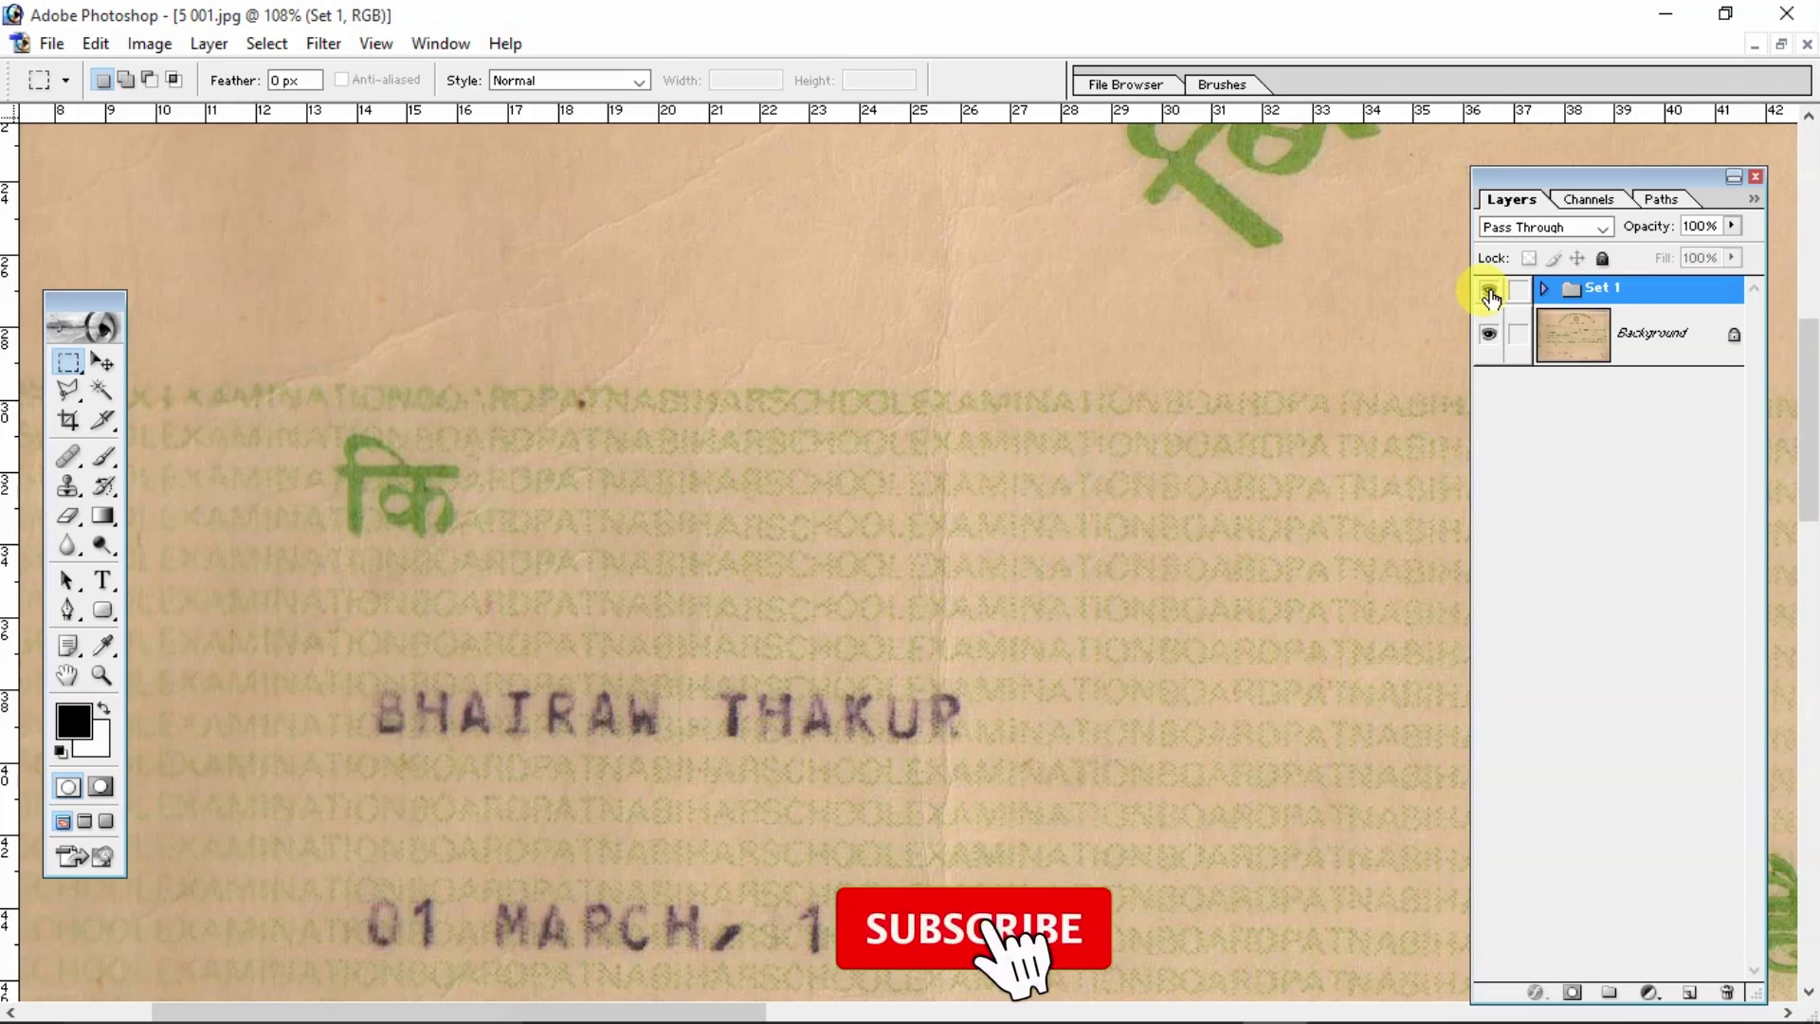
left_click(1492, 295)
left_click(1492, 296)
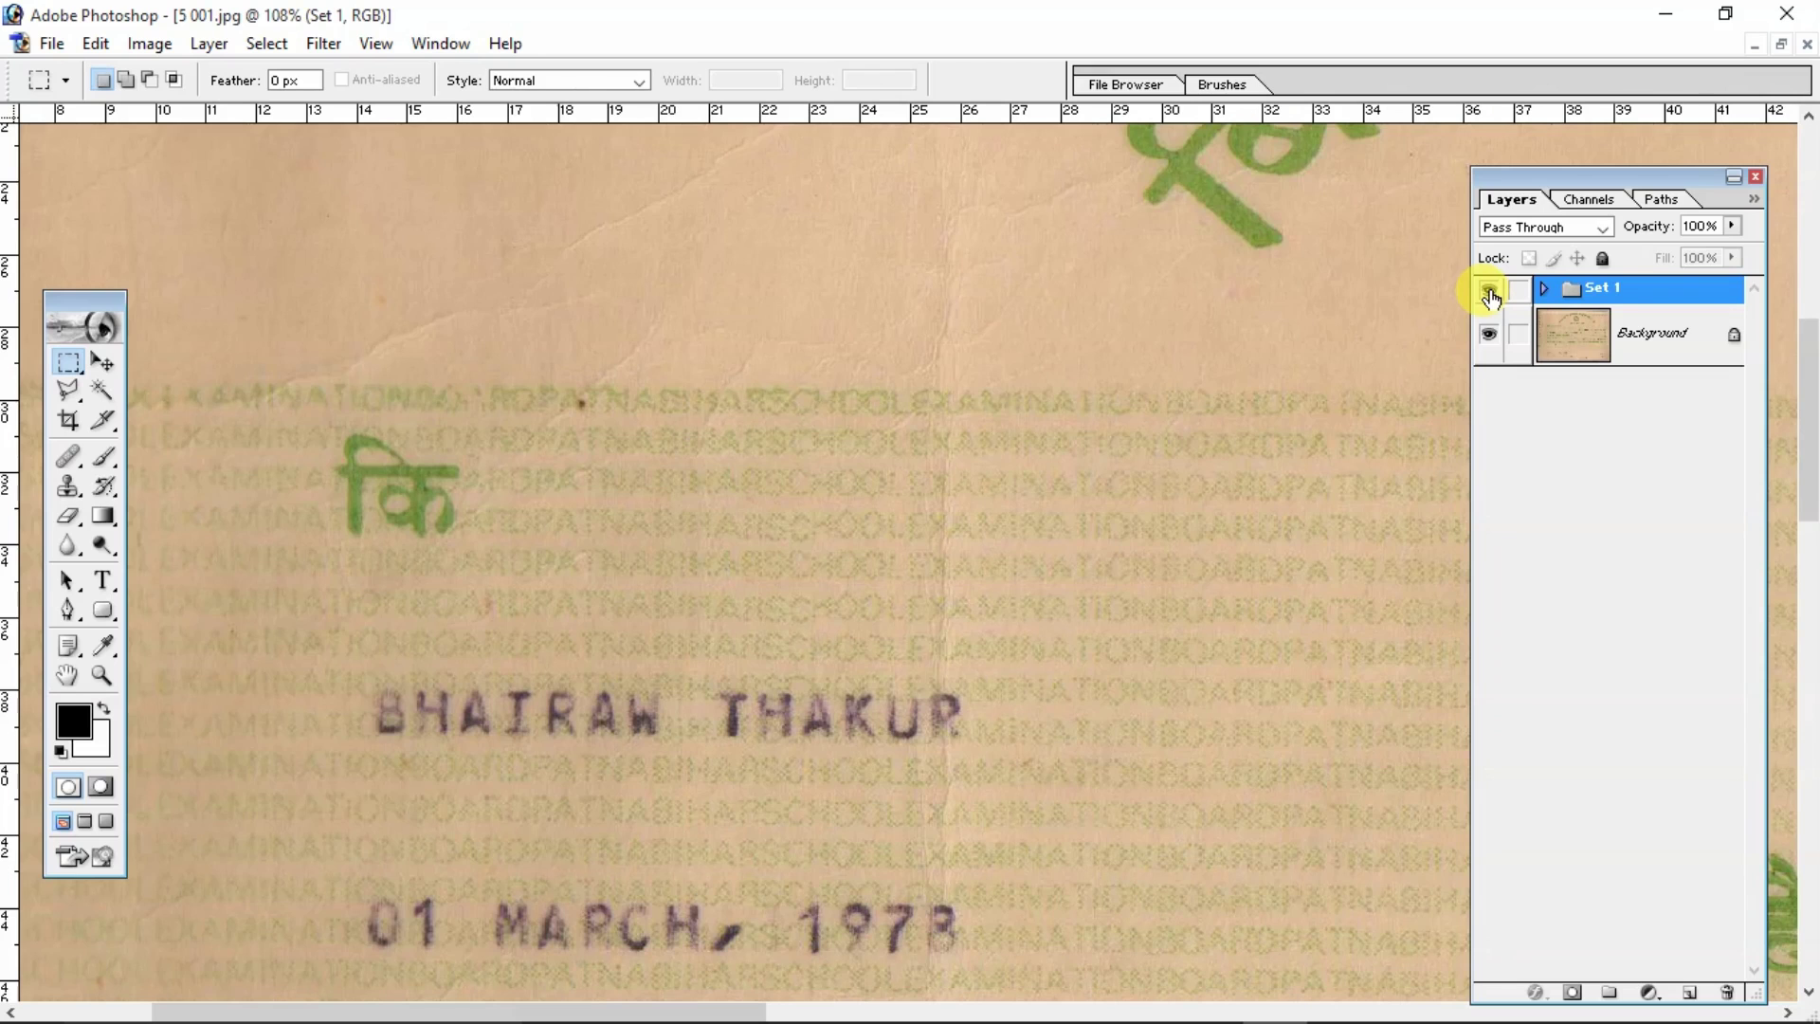
Hide the Background layer, expand Set 1 and make Layer 1 the active layer.
scroll(715, 512, "down", 3)
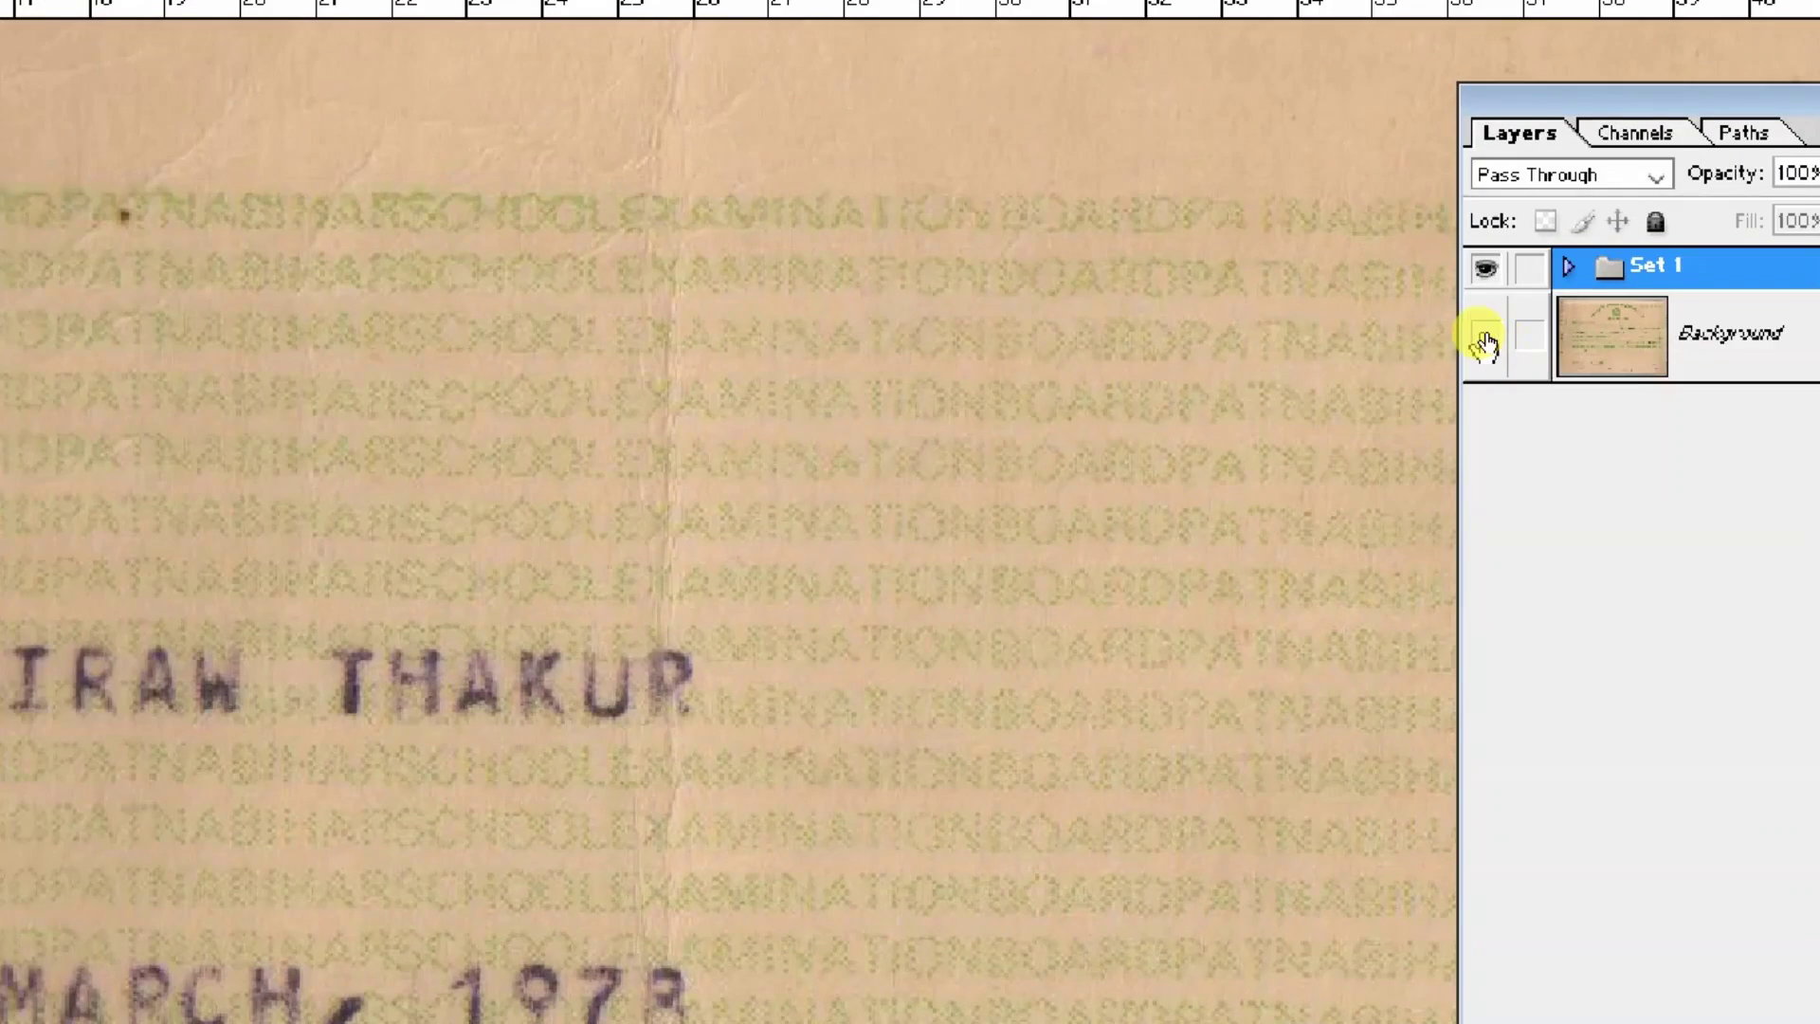
left_click(1515, 268)
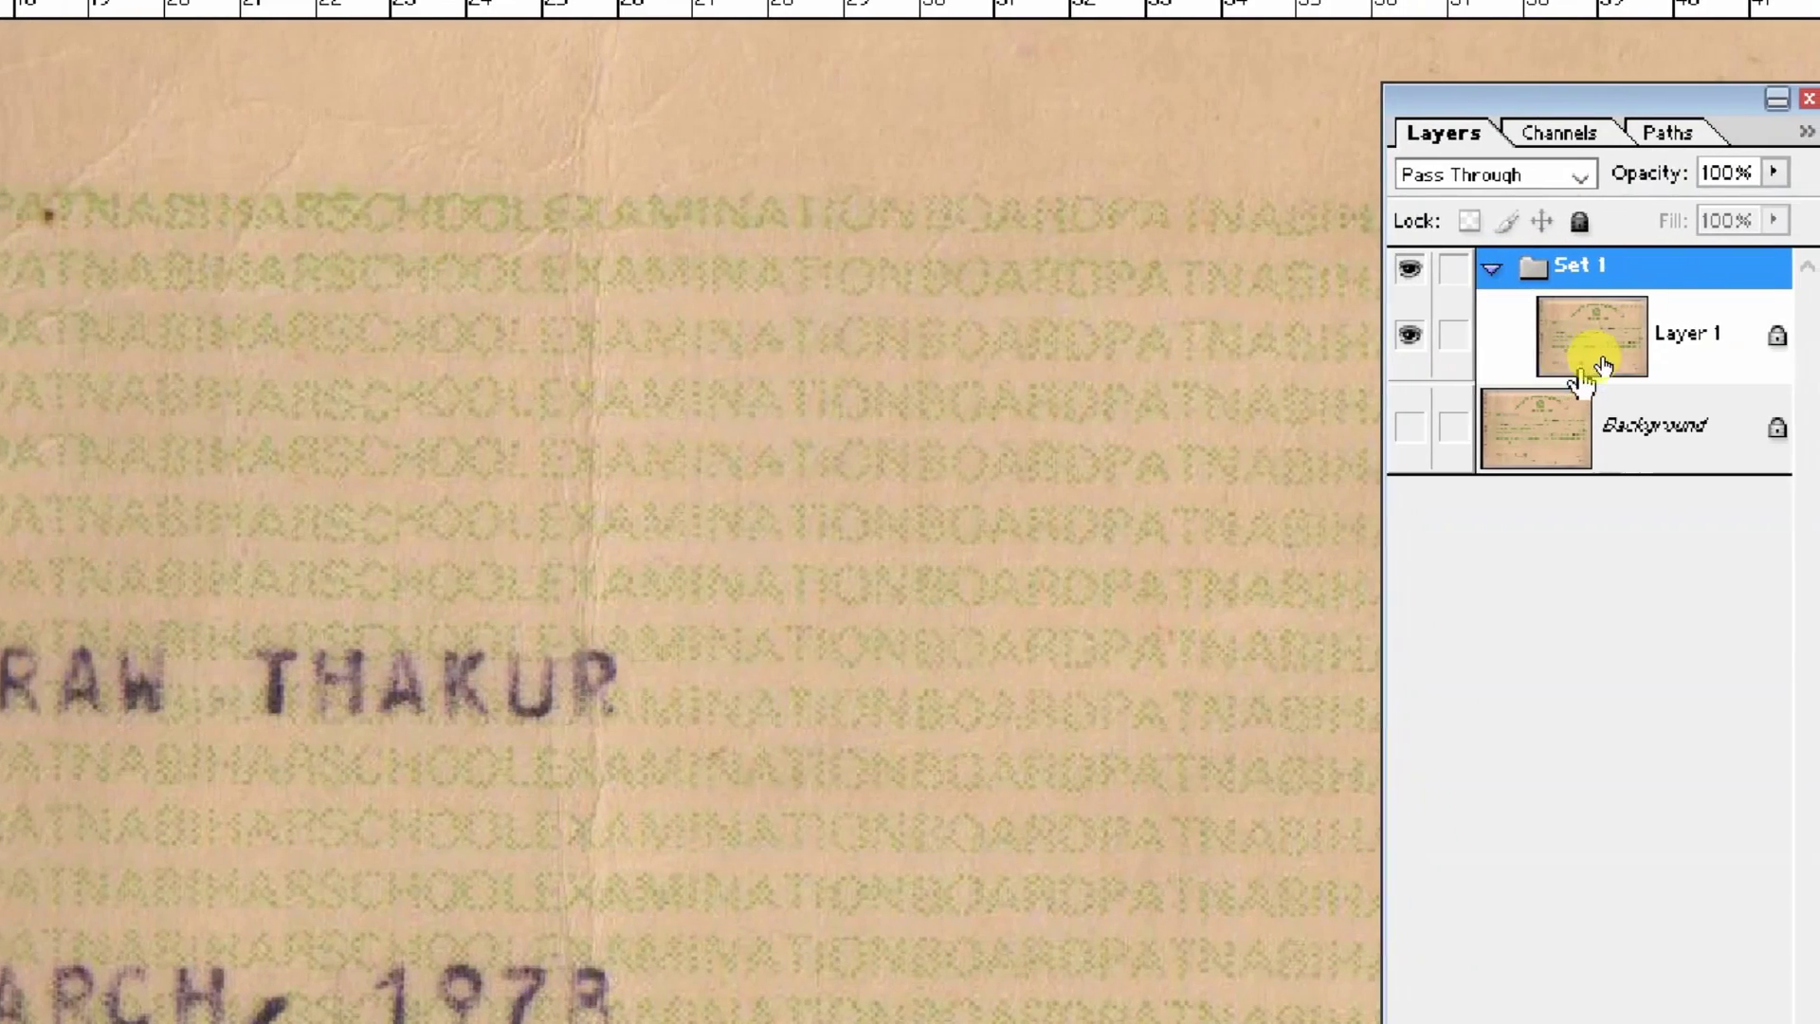
left_click(1578, 341)
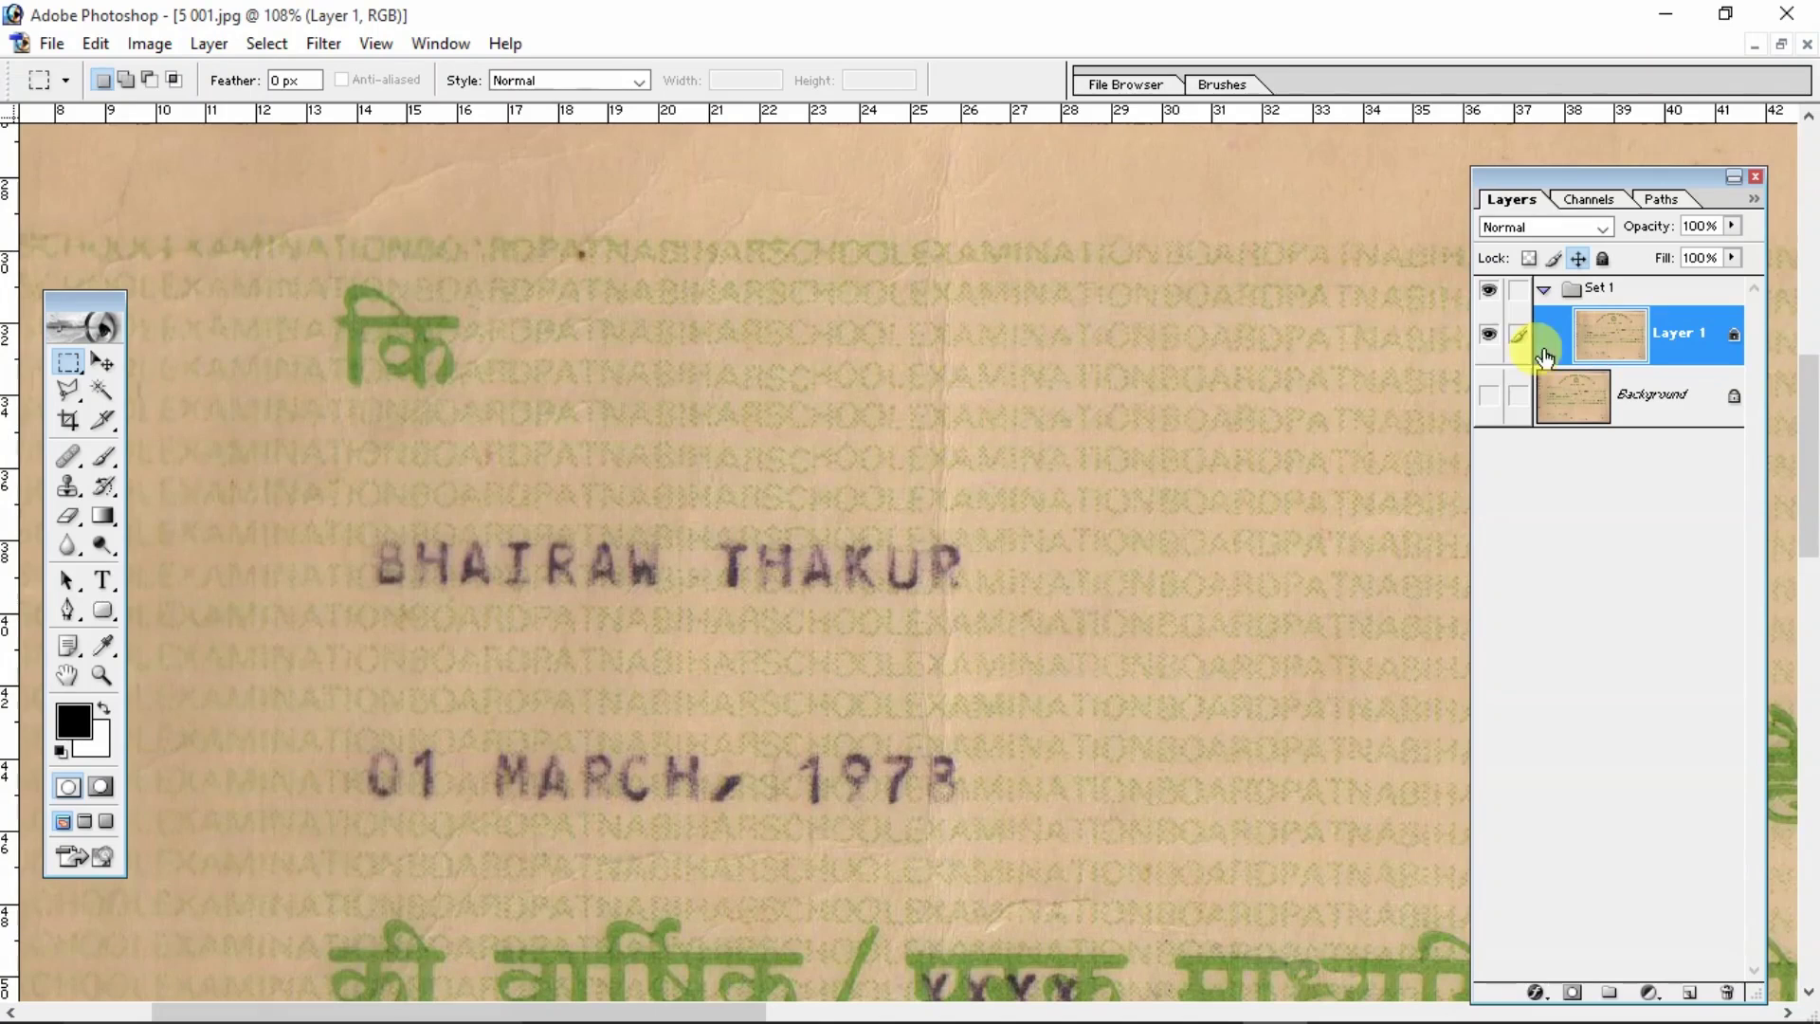
Select the blank patterned strip directly above the second typed name line, spanning the name's width, and feather it by 1 pixel.
scroll(845, 427, "up", 1)
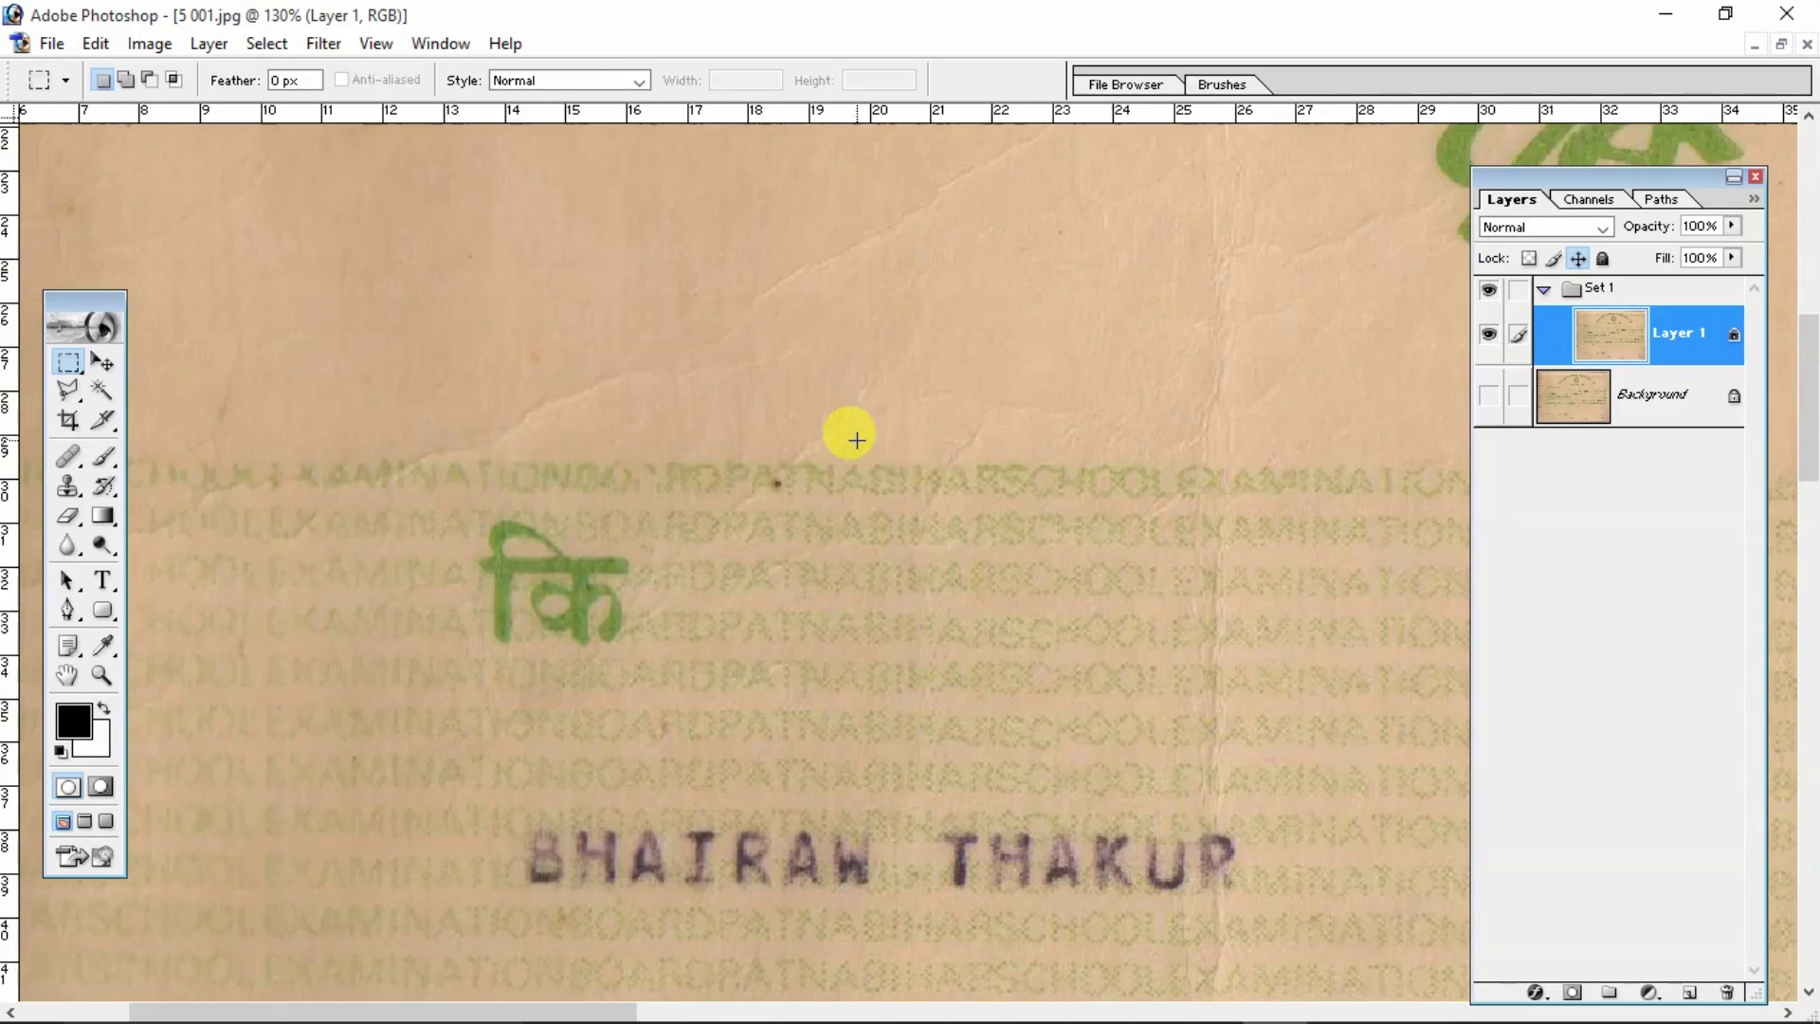
scroll(834, 398, "down", 5)
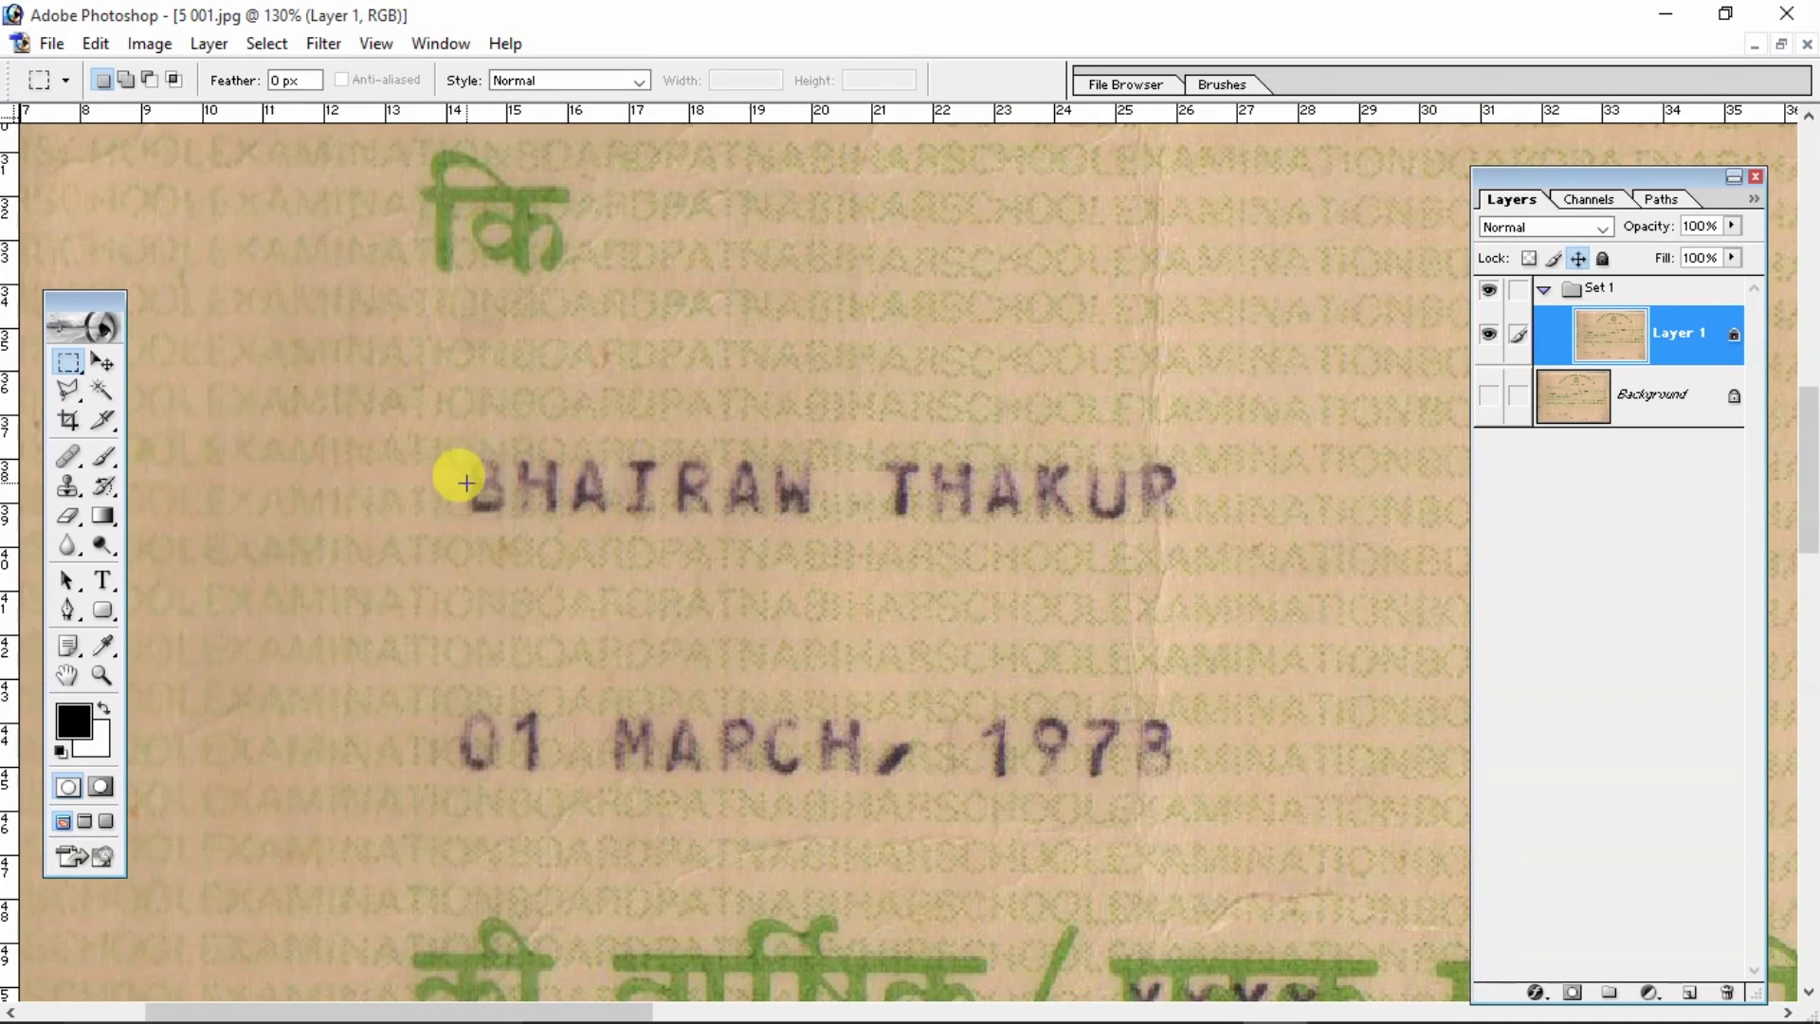
left_click_drag(507, 438, 1230, 442)
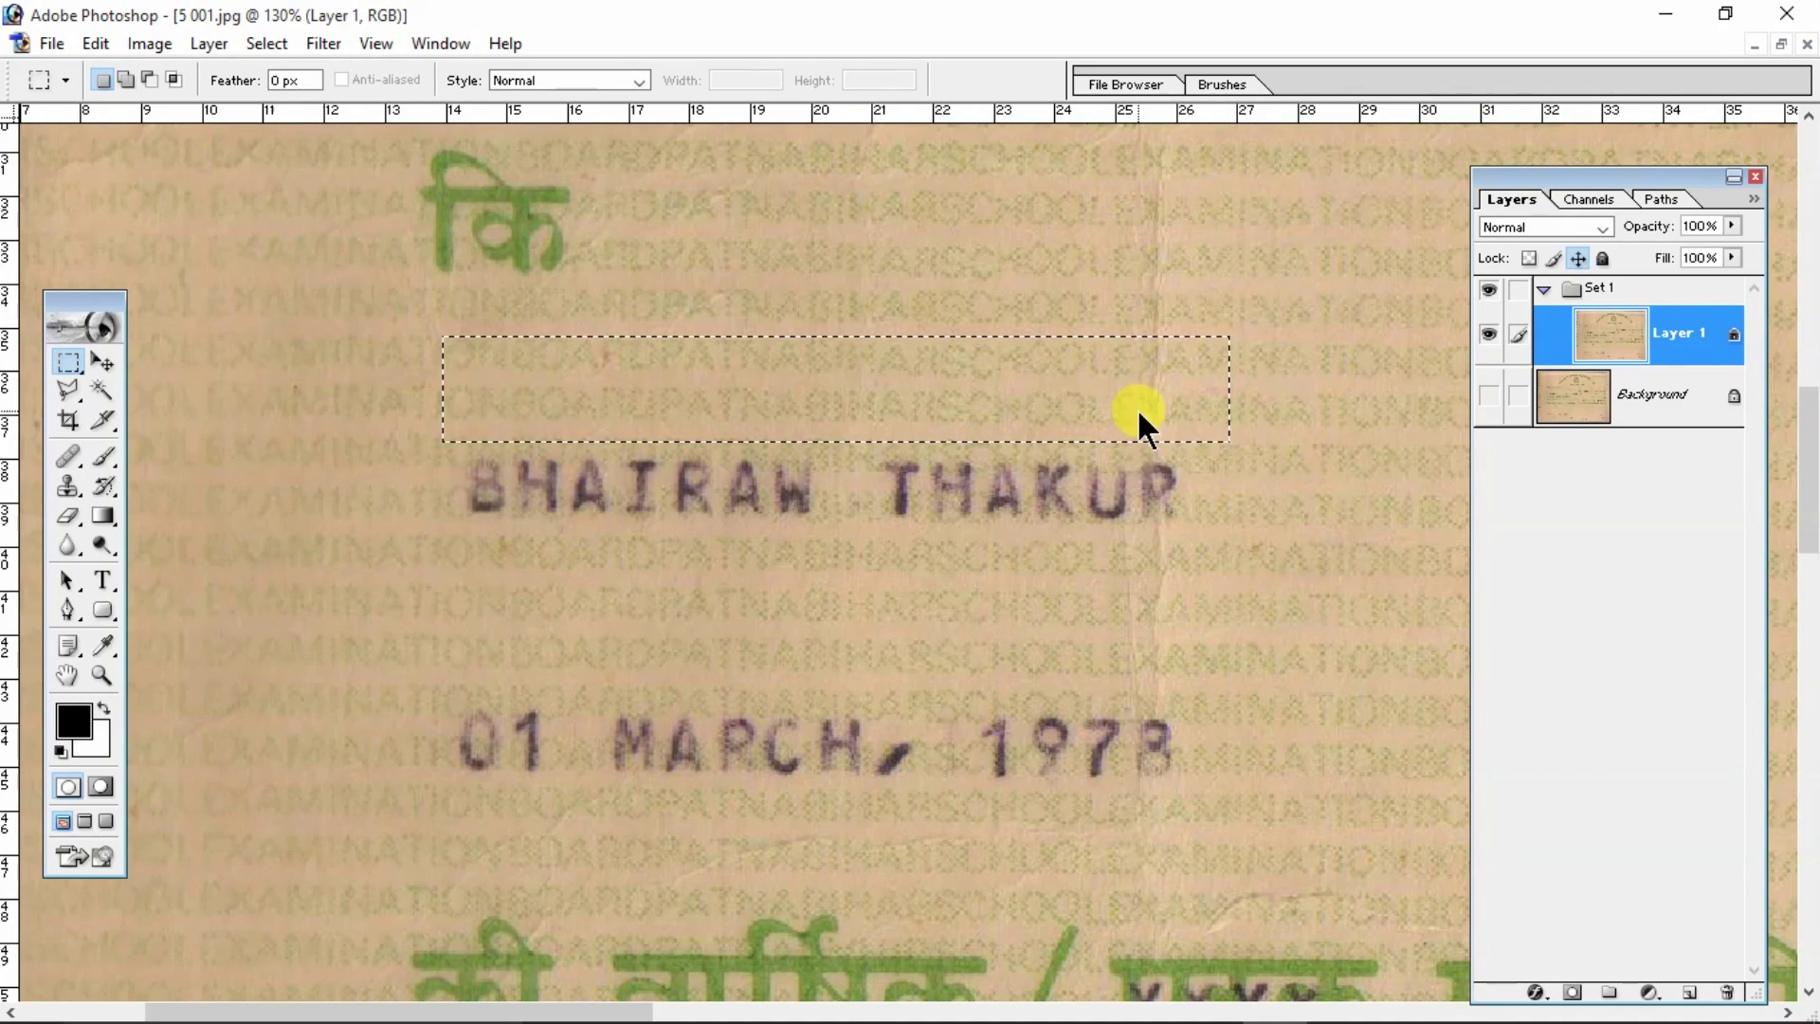
right_click(1136, 407)
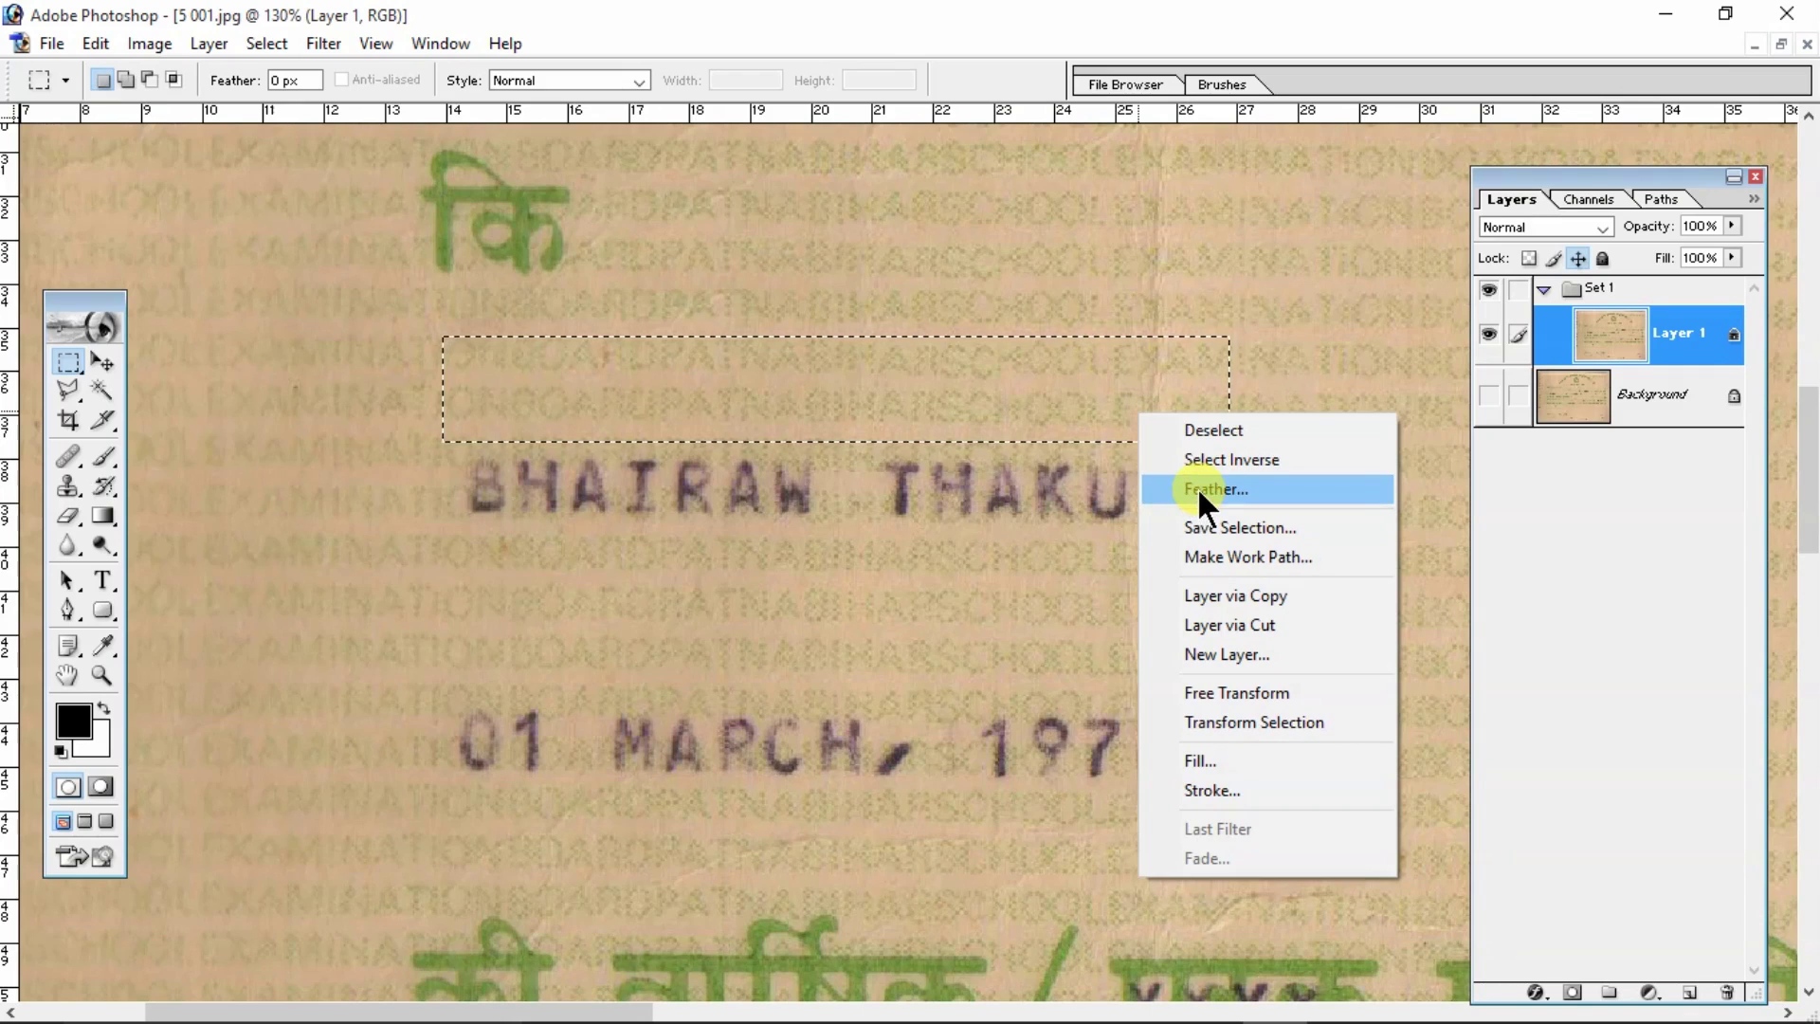
left_click(903, 489)
left_click_drag(454, 441, 1275, 514)
right_click(1183, 387)
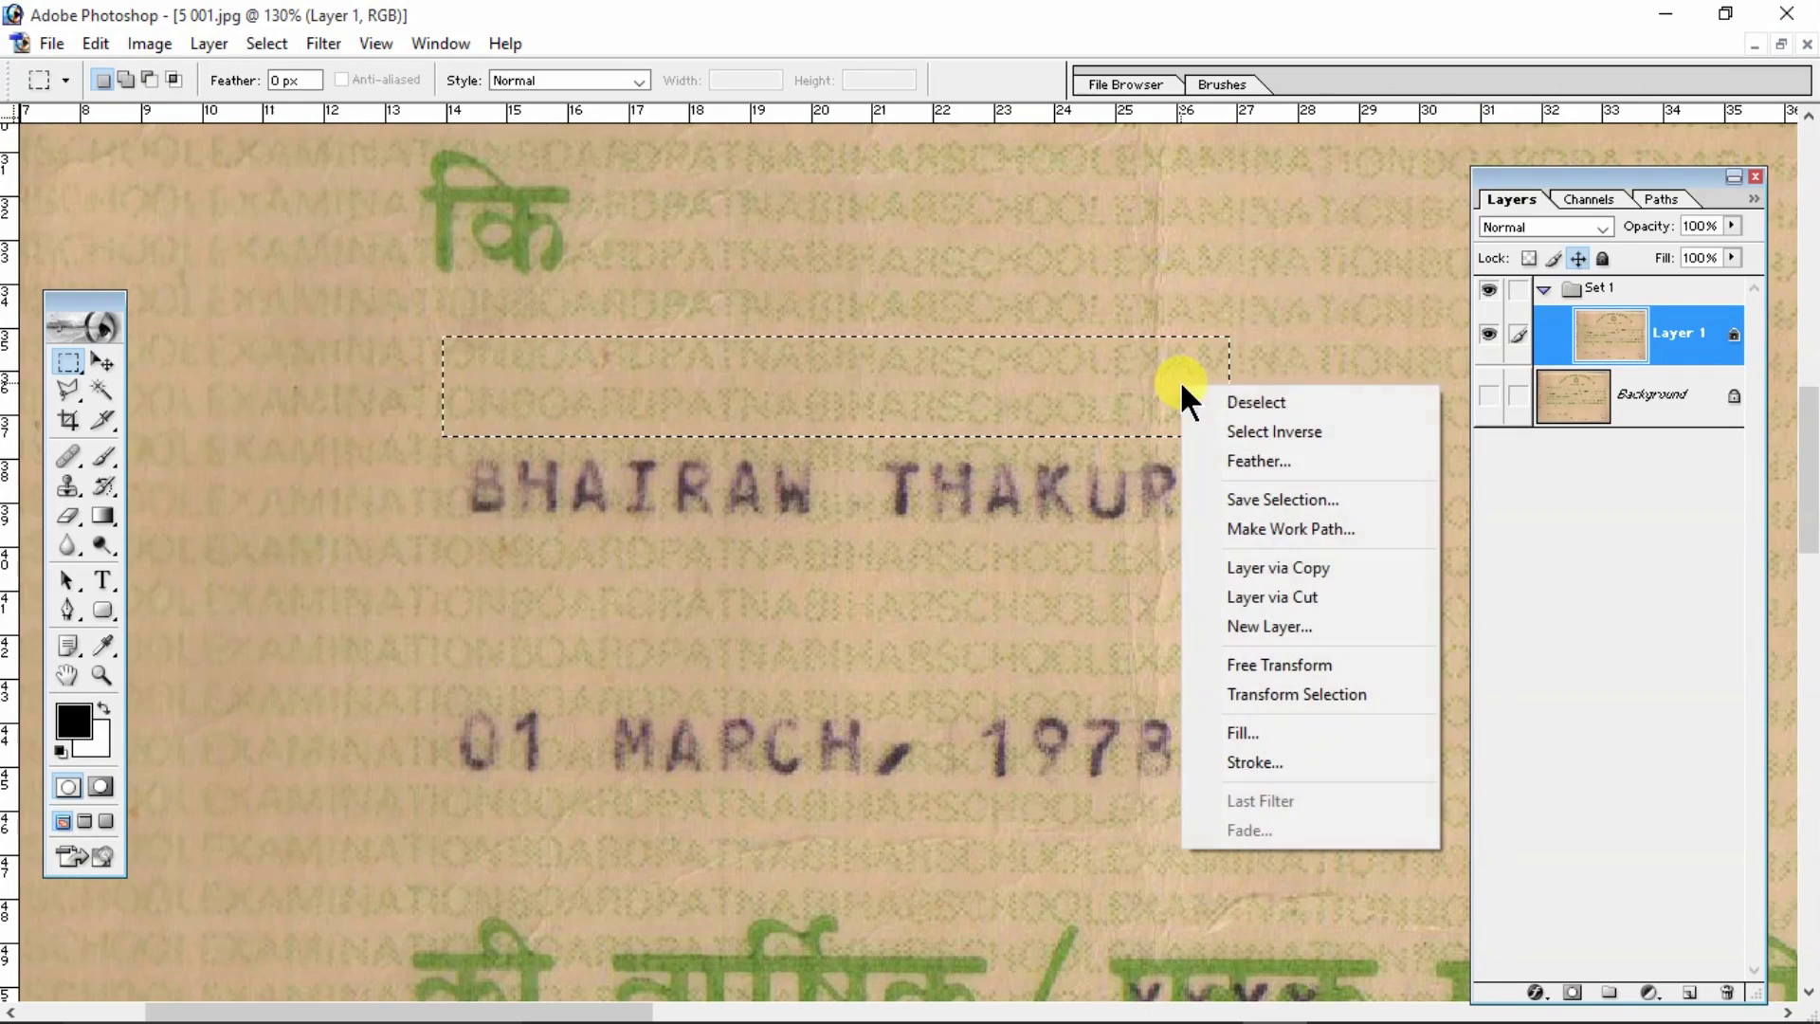
left_click(1249, 459)
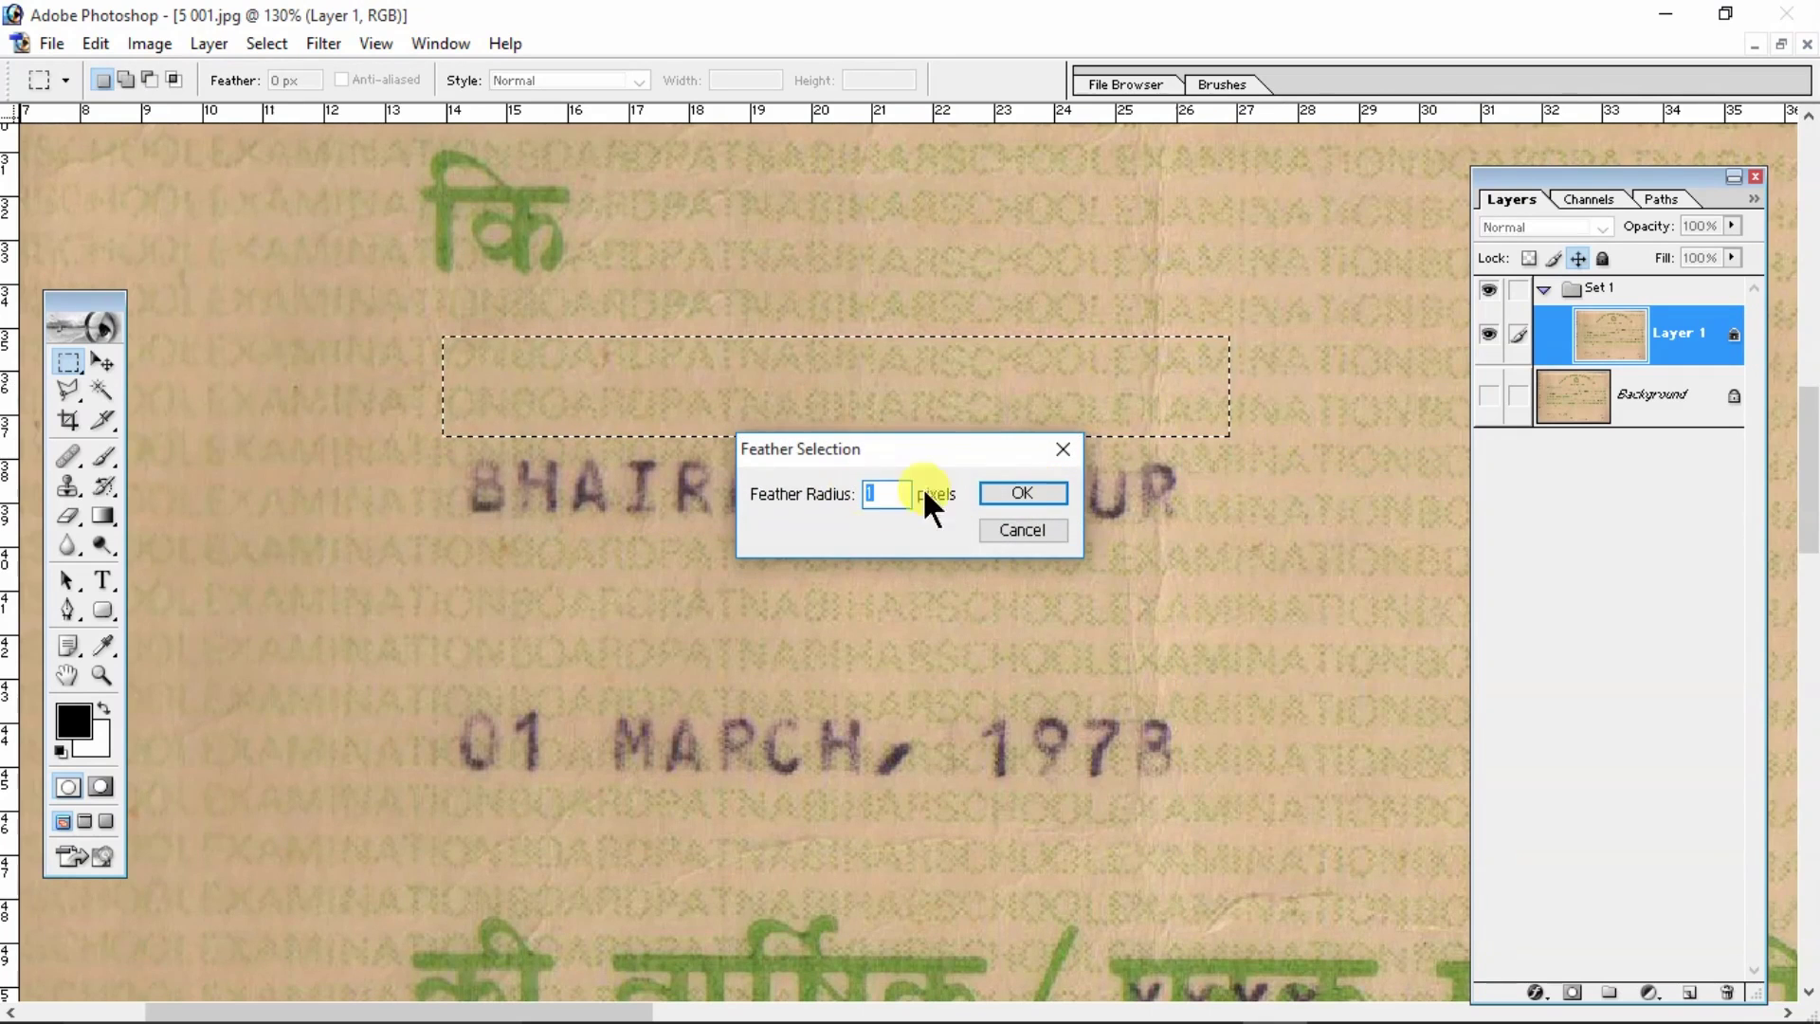
left_click(997, 501)
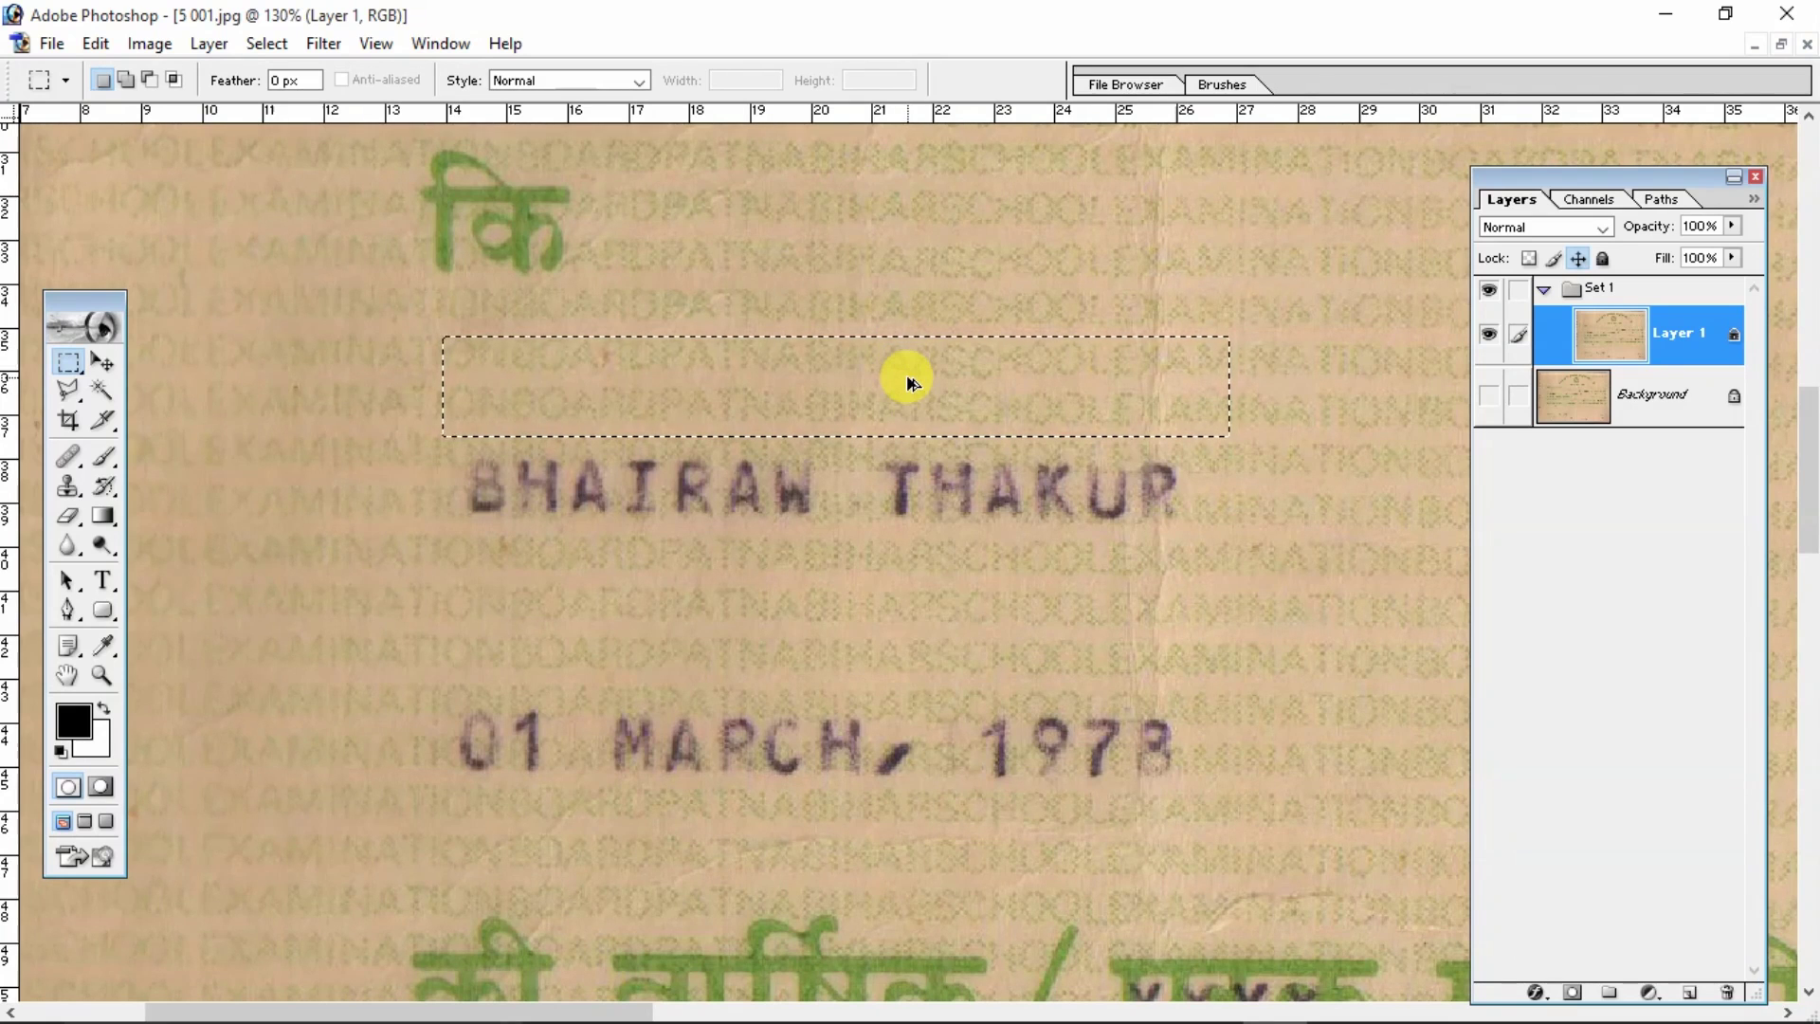
Shift a copy of the selected strip downward to cover the second typed name line, and deselect it.
left_click_drag(901, 387, 892, 477)
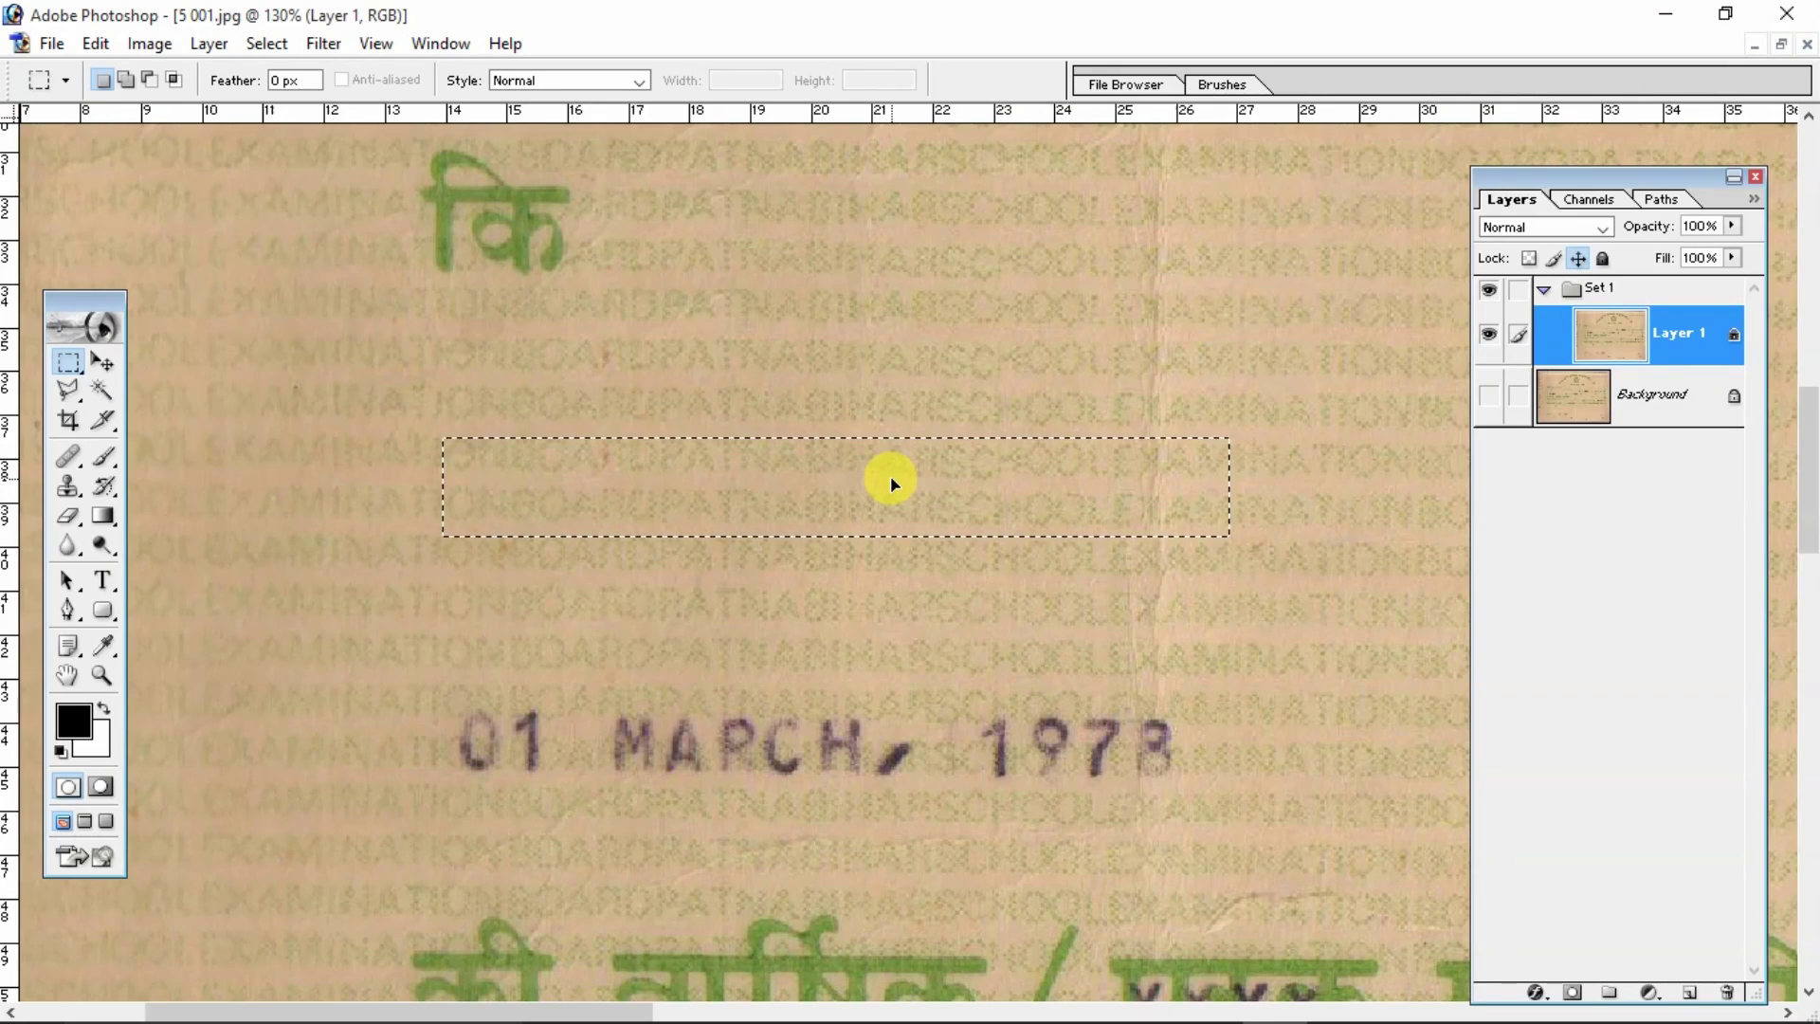
right_click(892, 482)
left_click(906, 490)
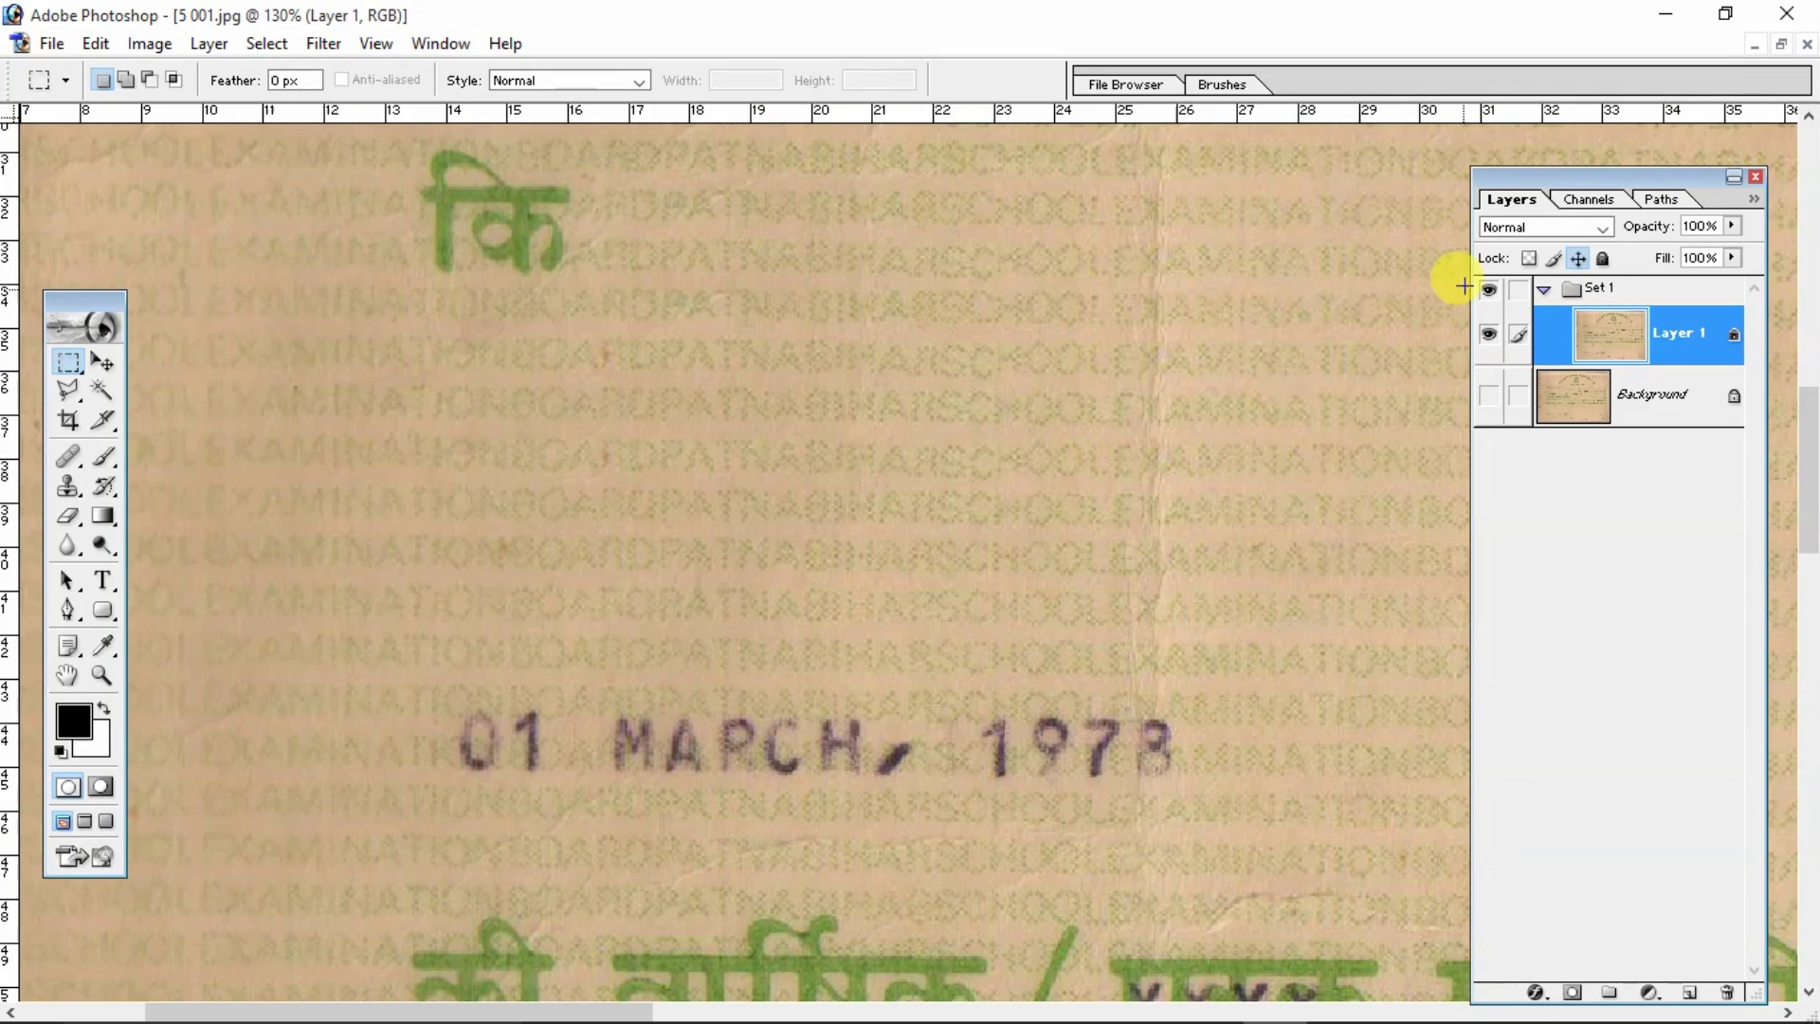
Show the Background layer, collapse Set 1 and toggle the set's visibility to compare both covered name lines with the original.
left_click(1489, 395)
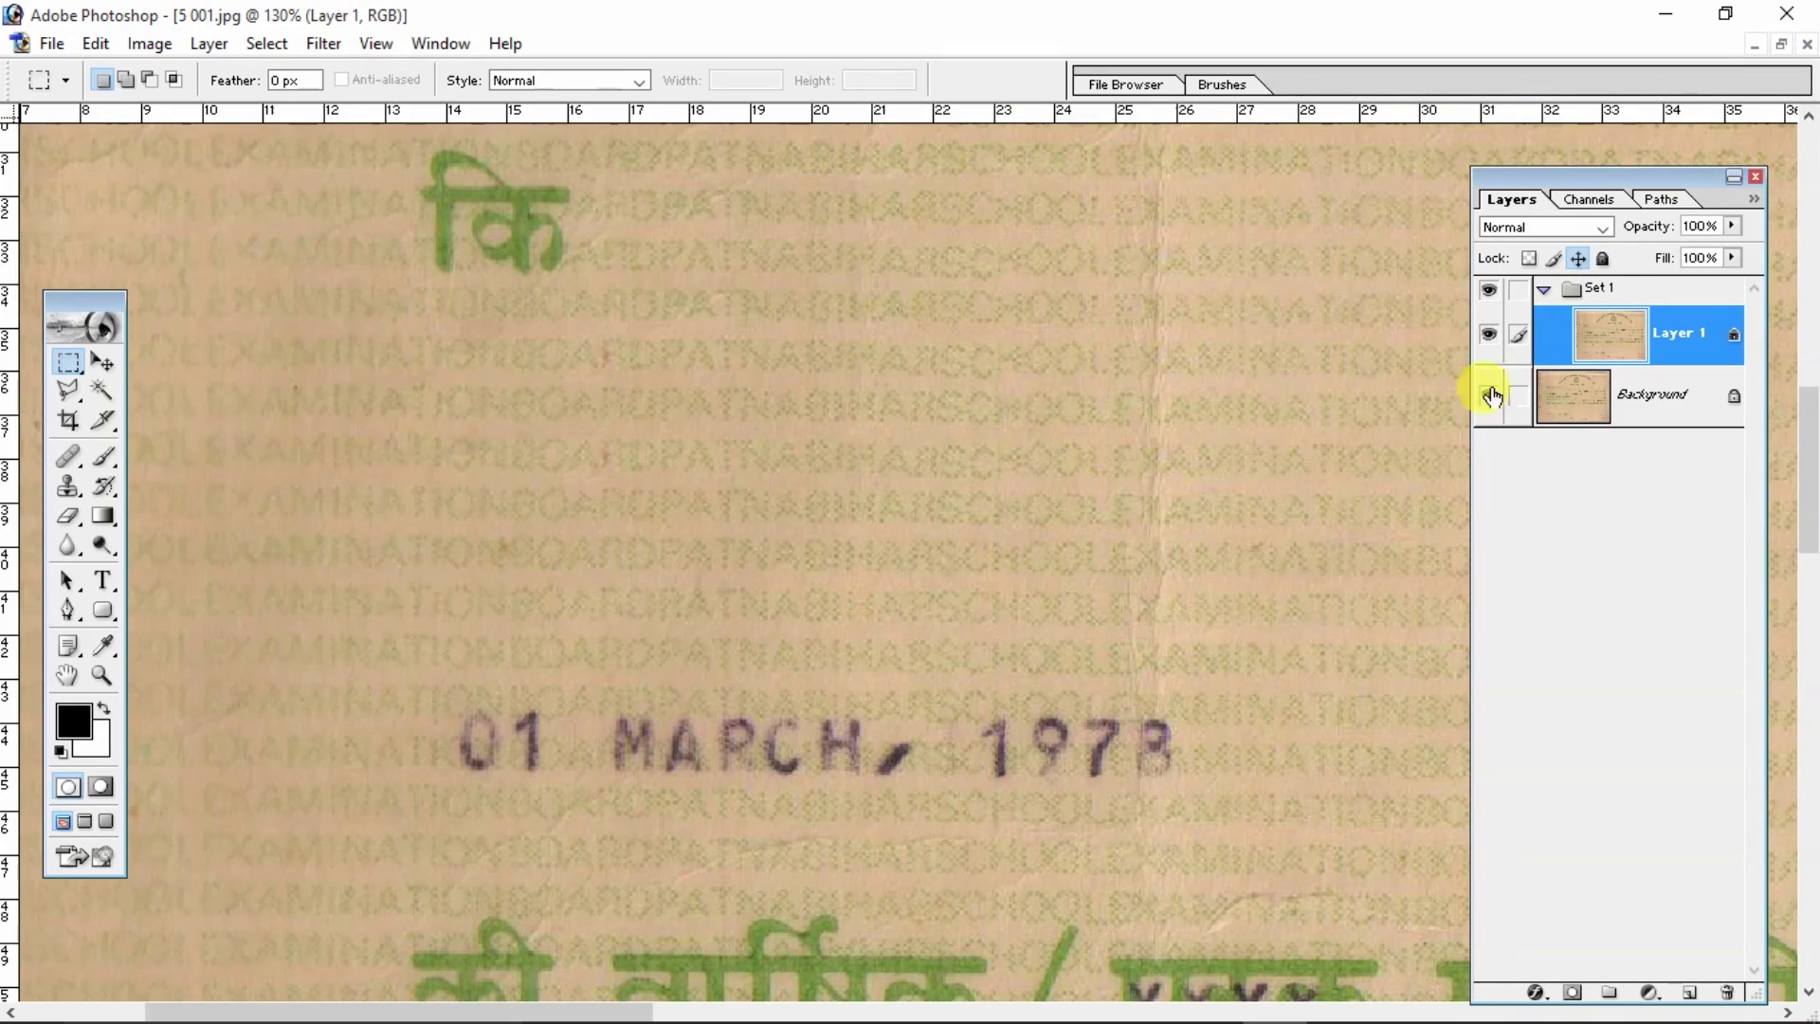
left_click(1538, 292)
left_click(1496, 290)
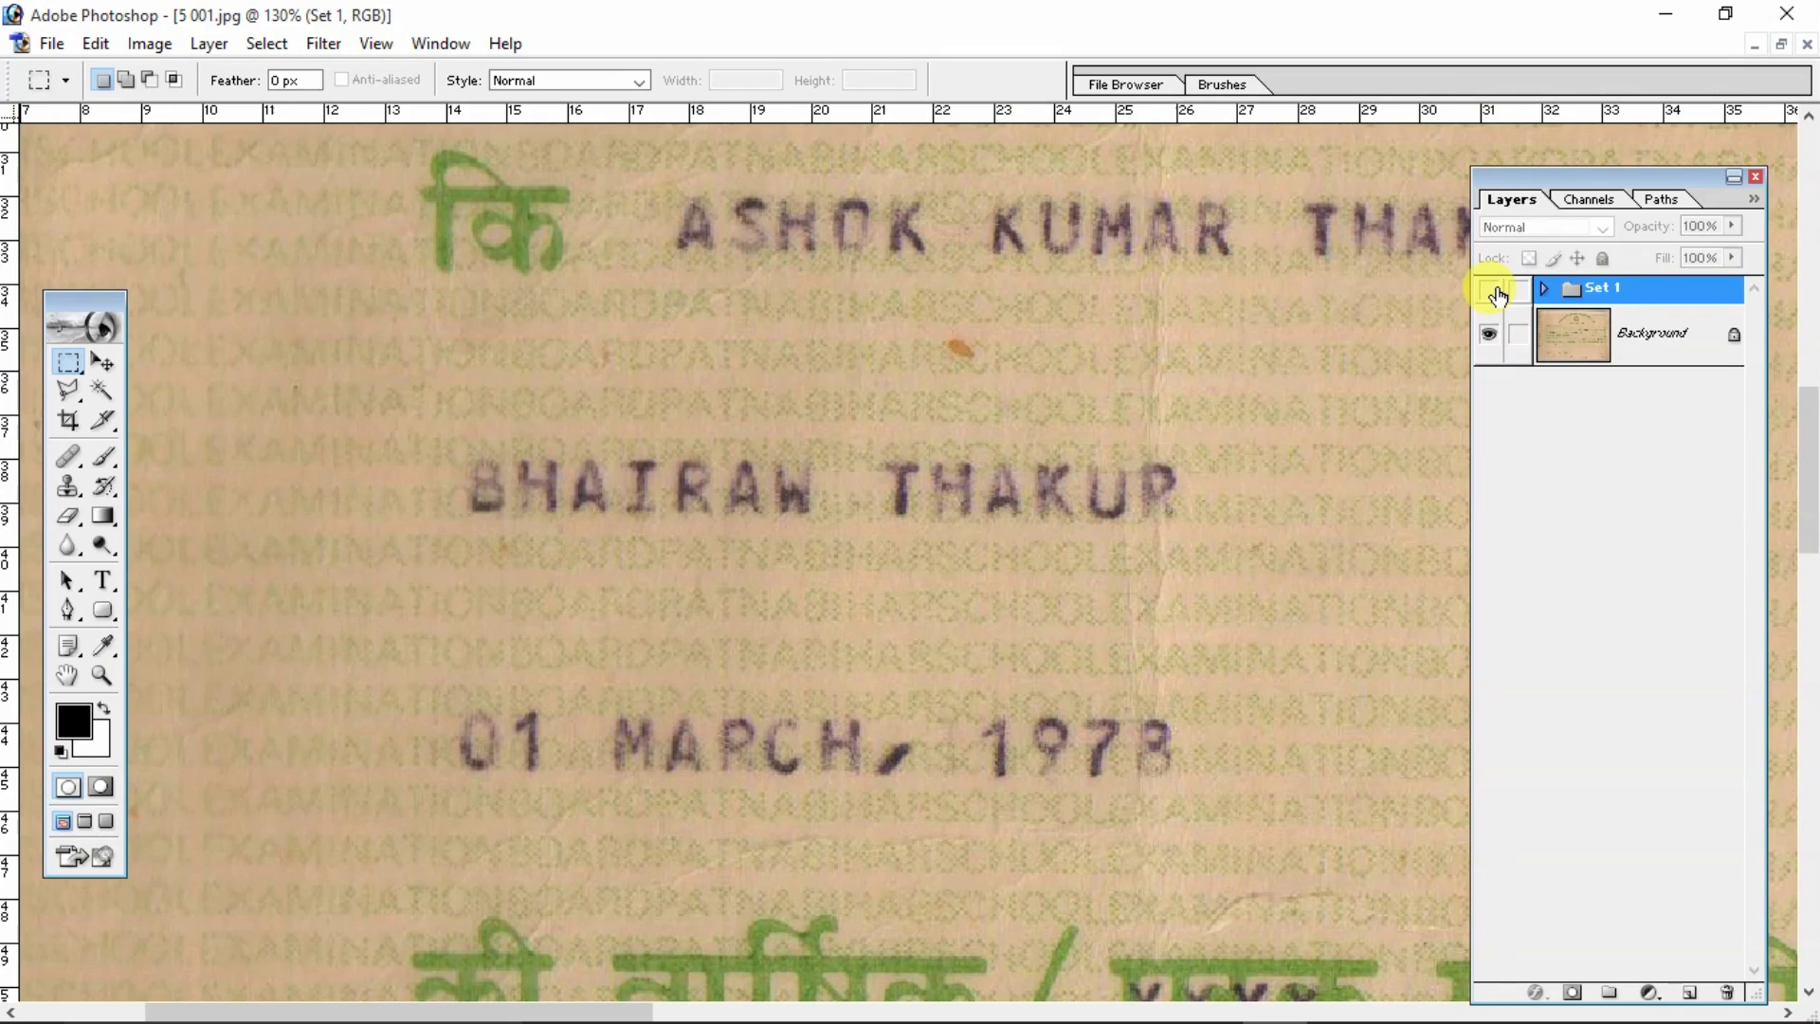
left_click(1496, 294)
left_click(1496, 292)
left_click(1497, 292)
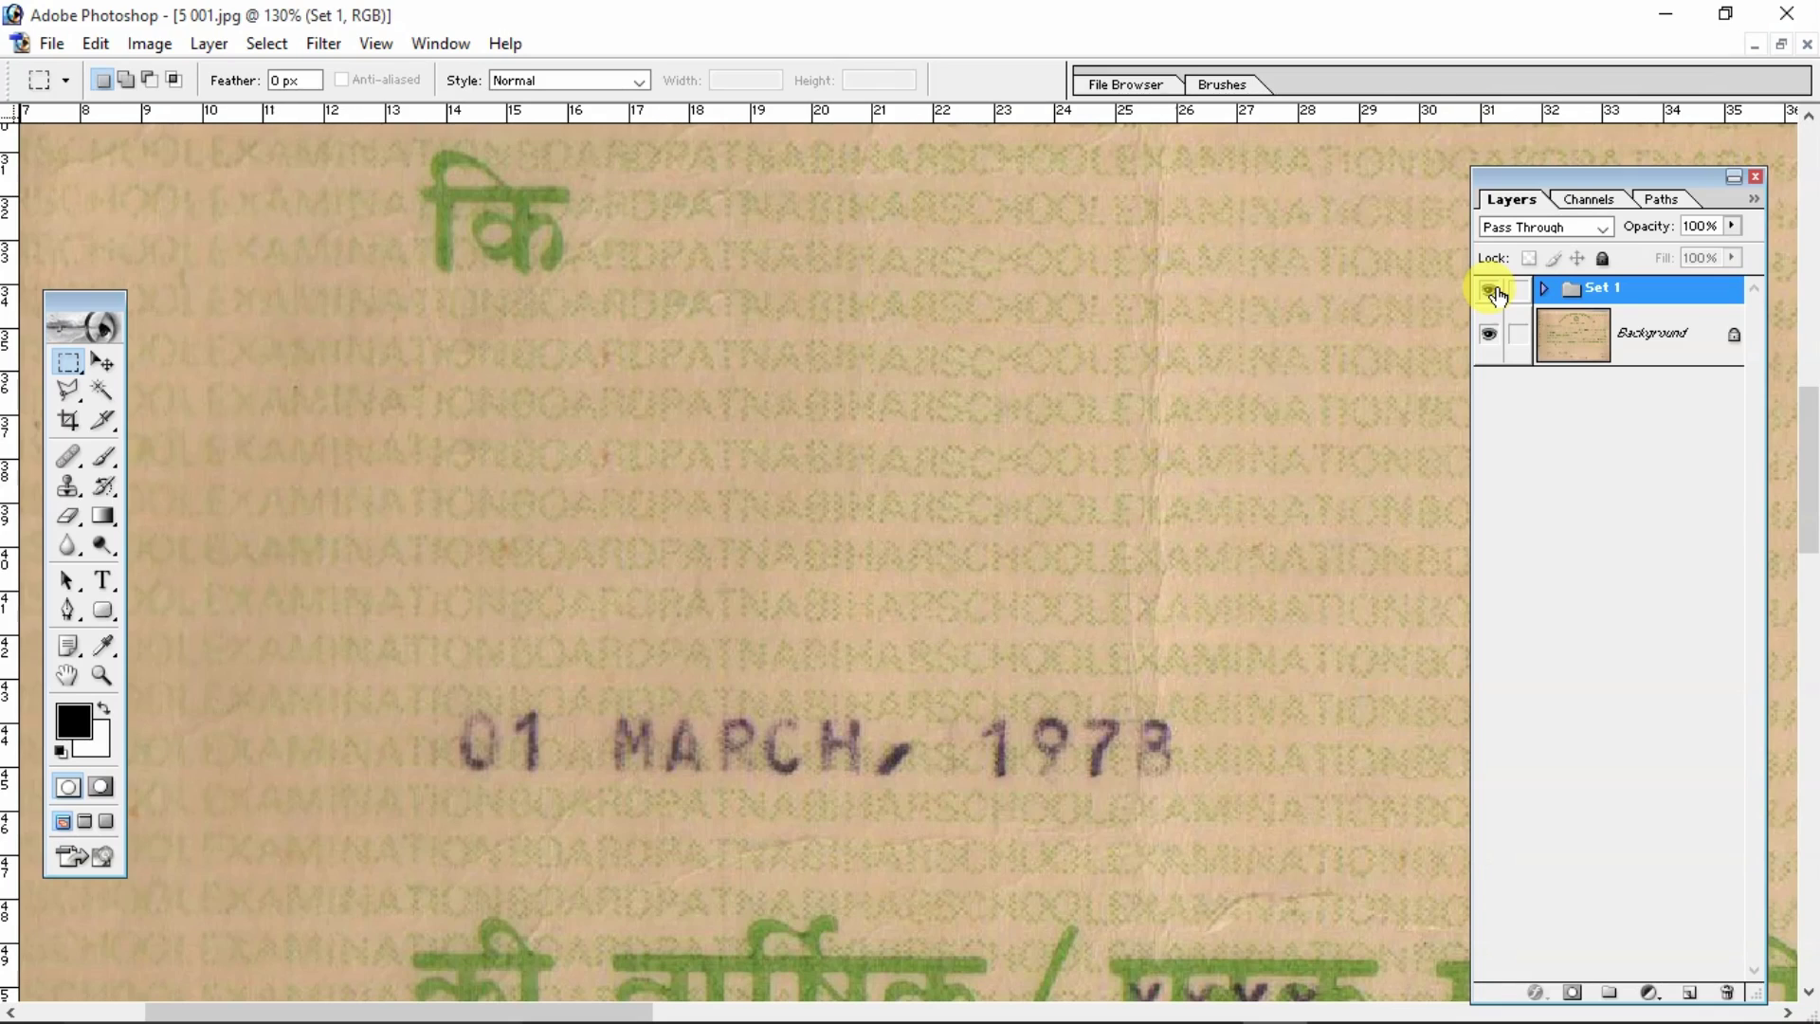
Toggle Set 1's visibility once more and examine the covered name lines in a wider view of the certificate.
left_click(1496, 294)
scroll(1207, 398, "down", 3)
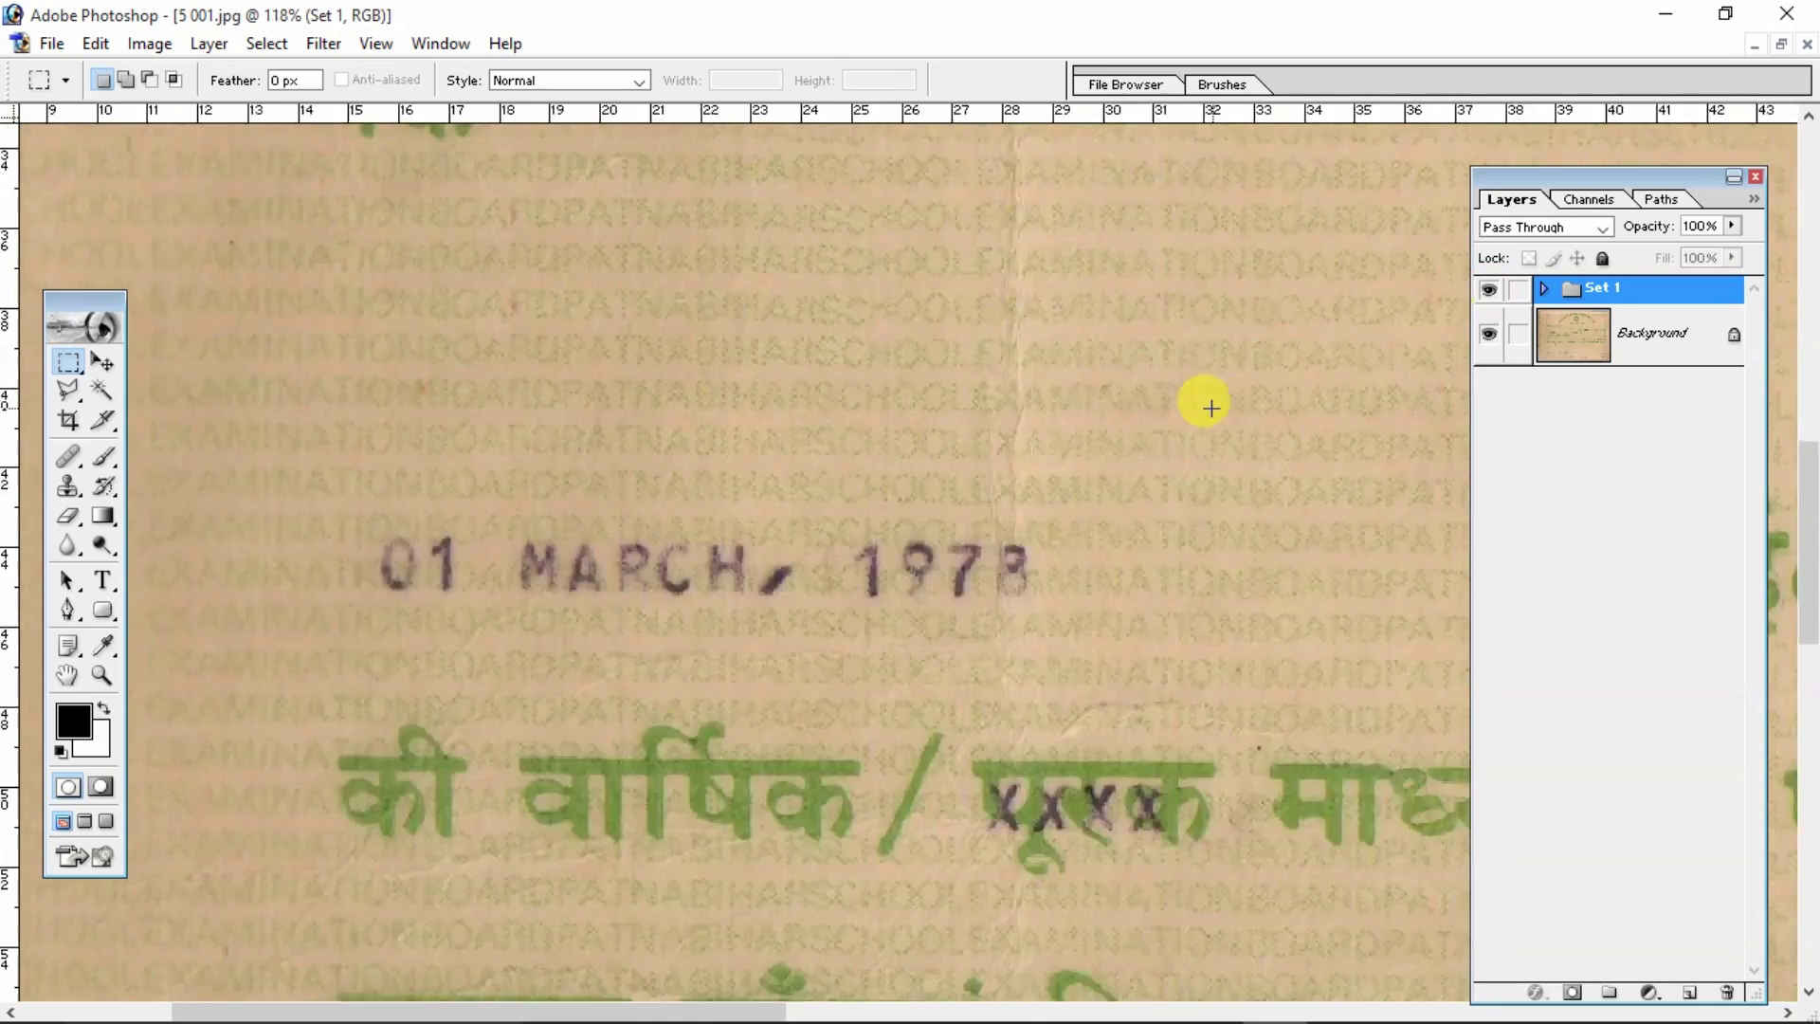
key("ctrl+minus")
key("ctrl+minus")
scroll(1209, 404, "up", 2)
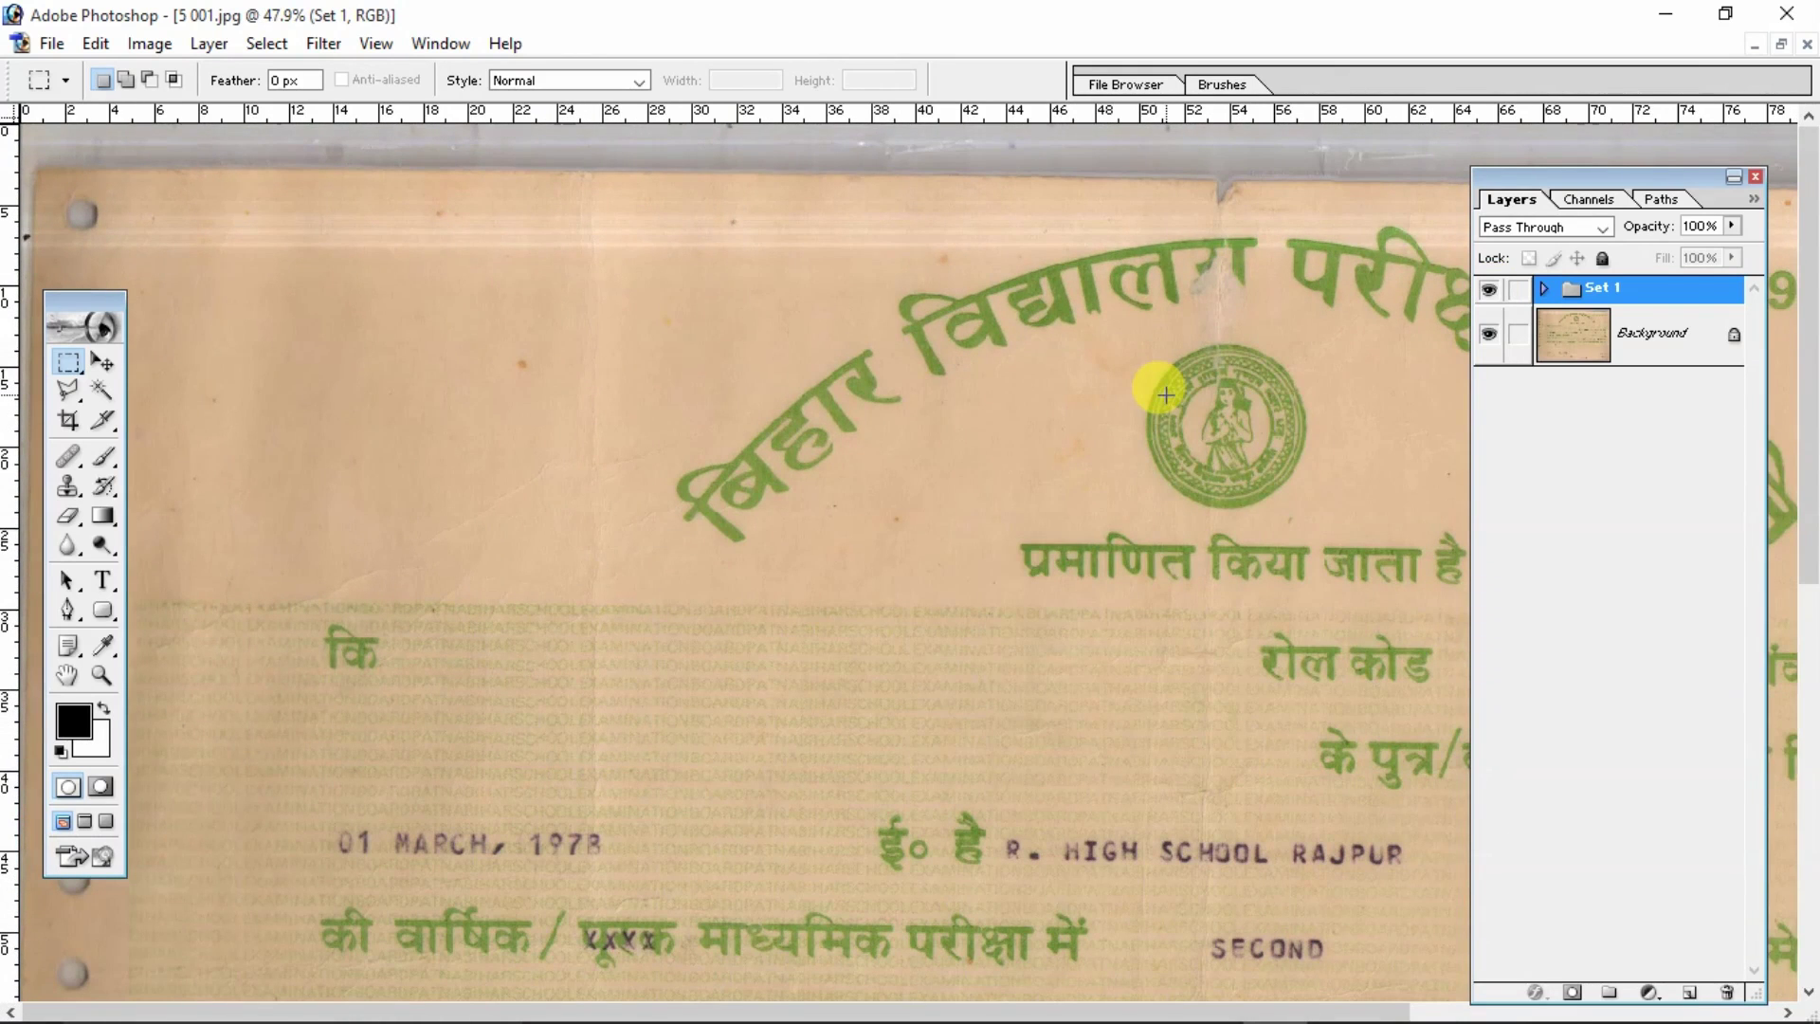
Set up a Save As of the retouched certificate, with the Desktop as location and JPEG as the file format.
left_click(51, 44)
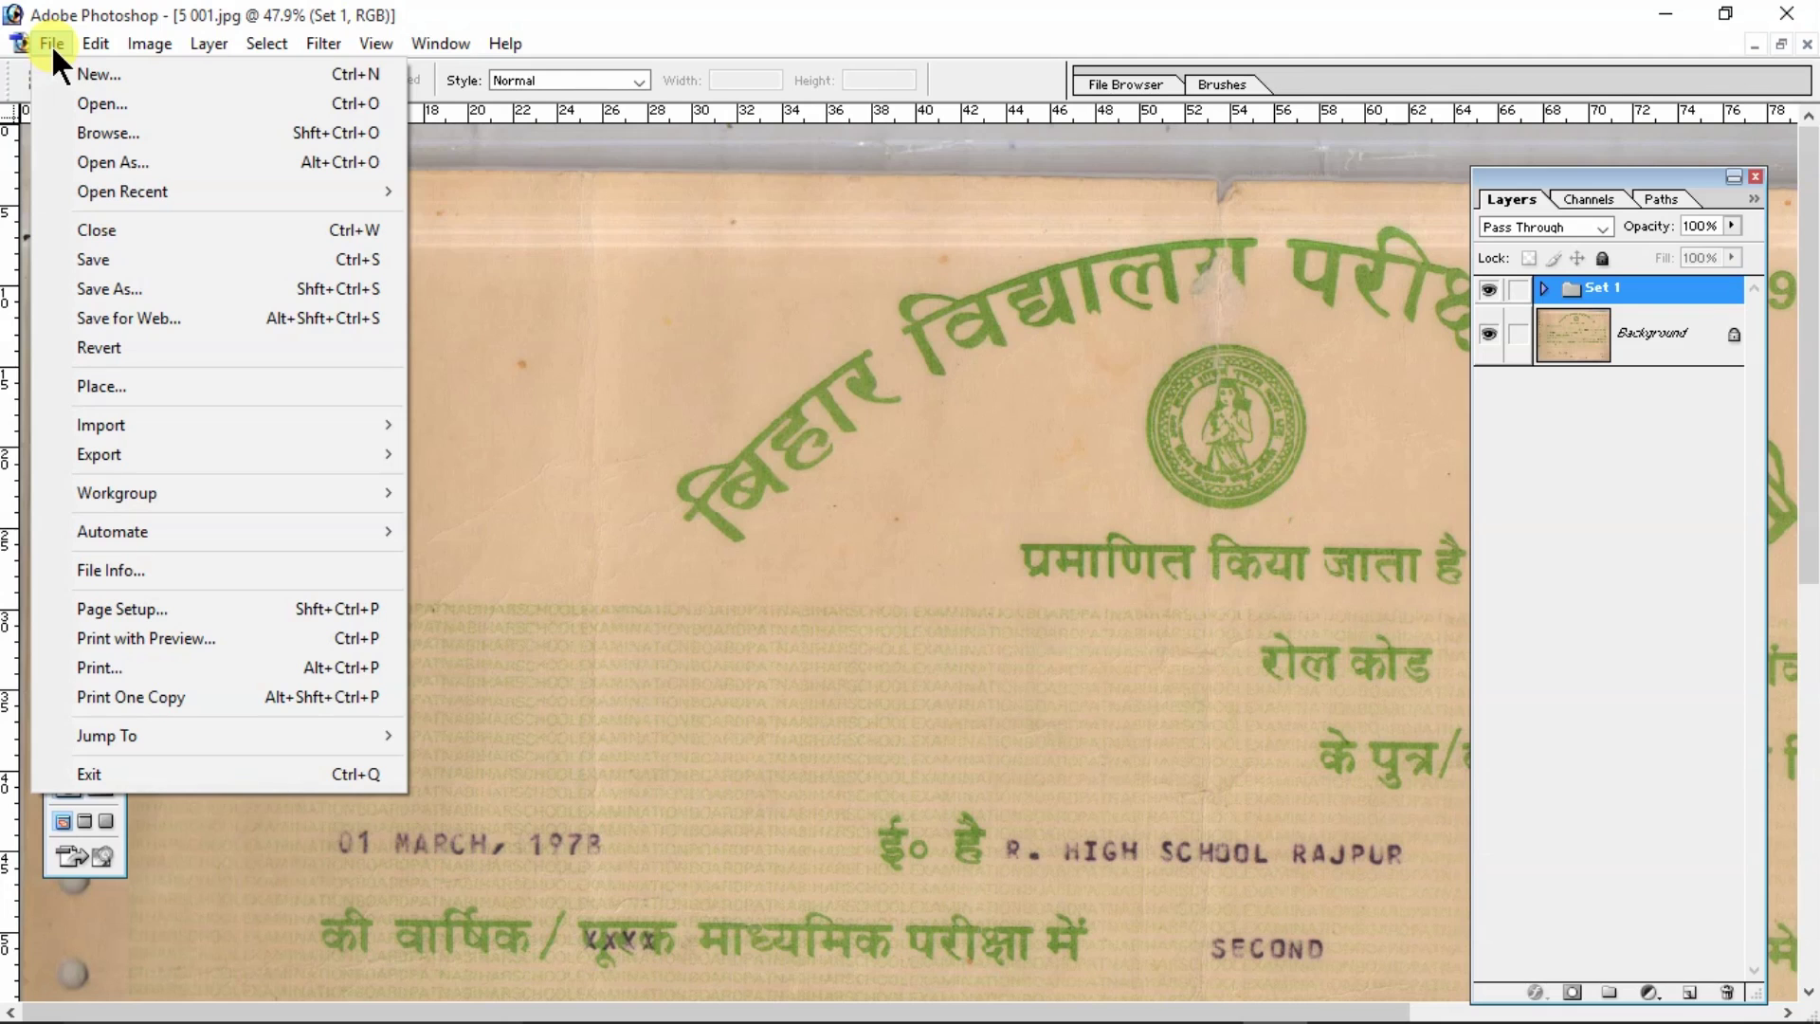
left_click(101, 288)
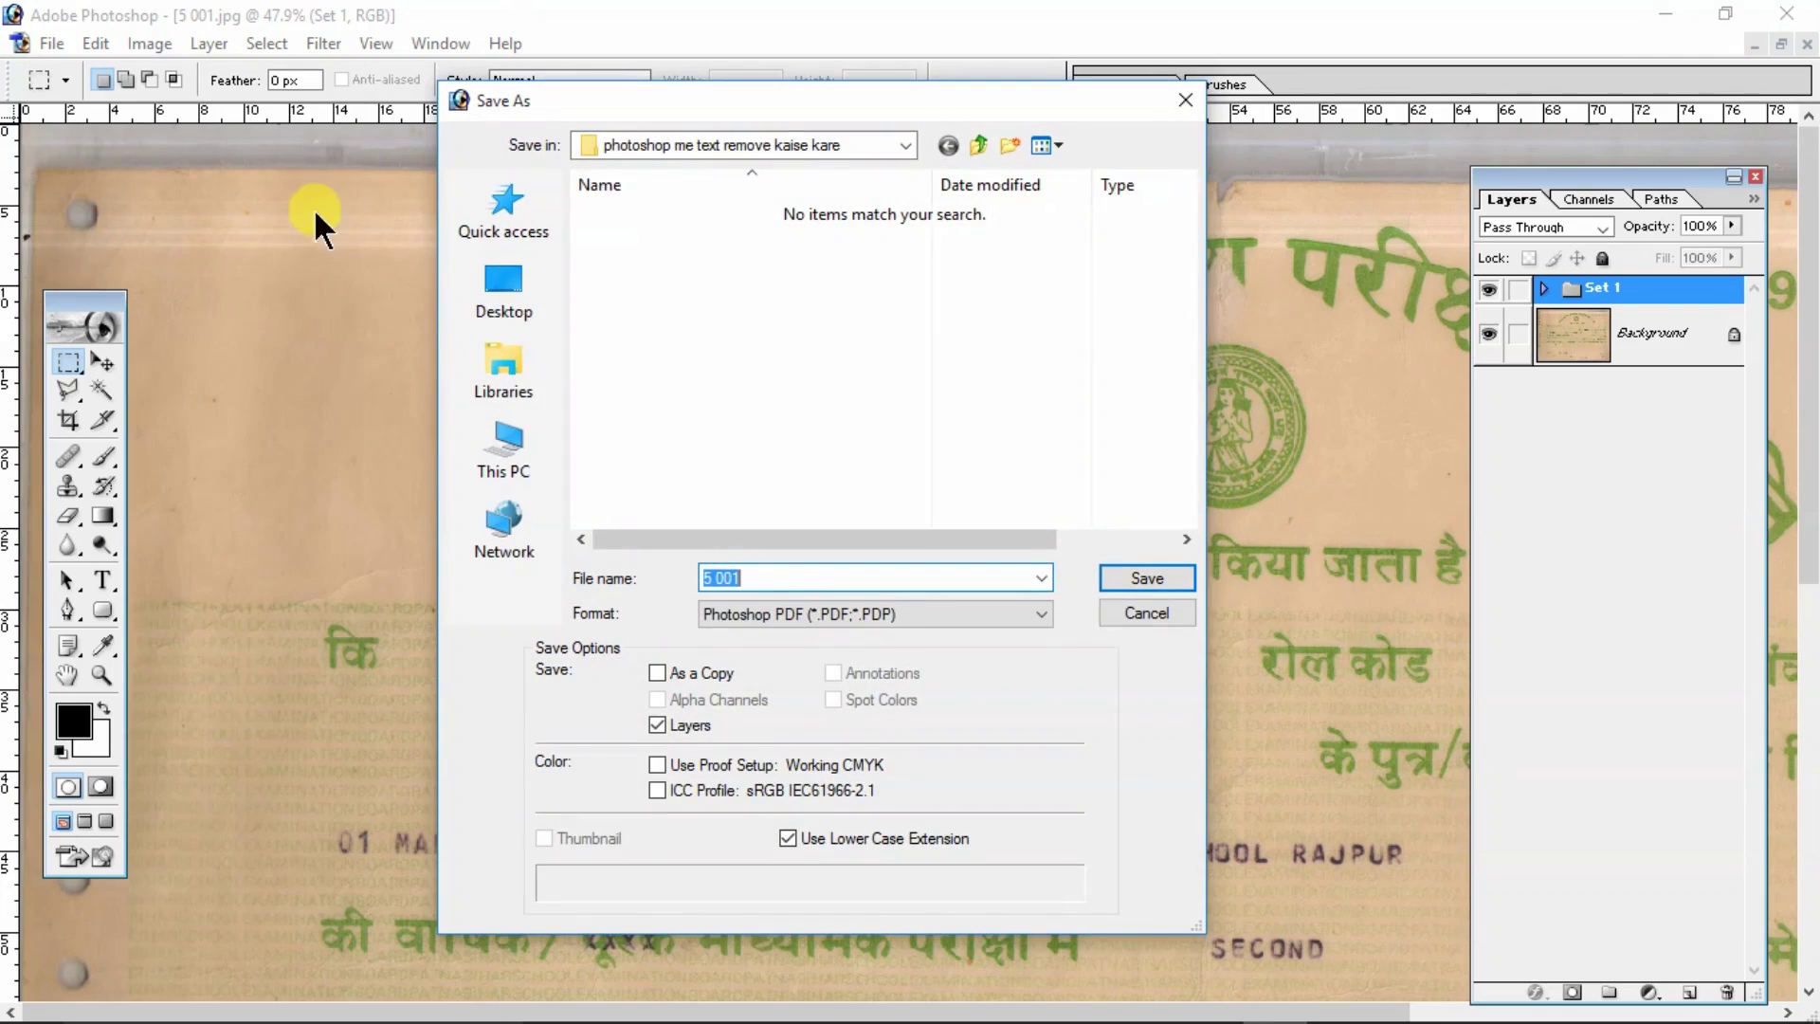
left_click(504, 300)
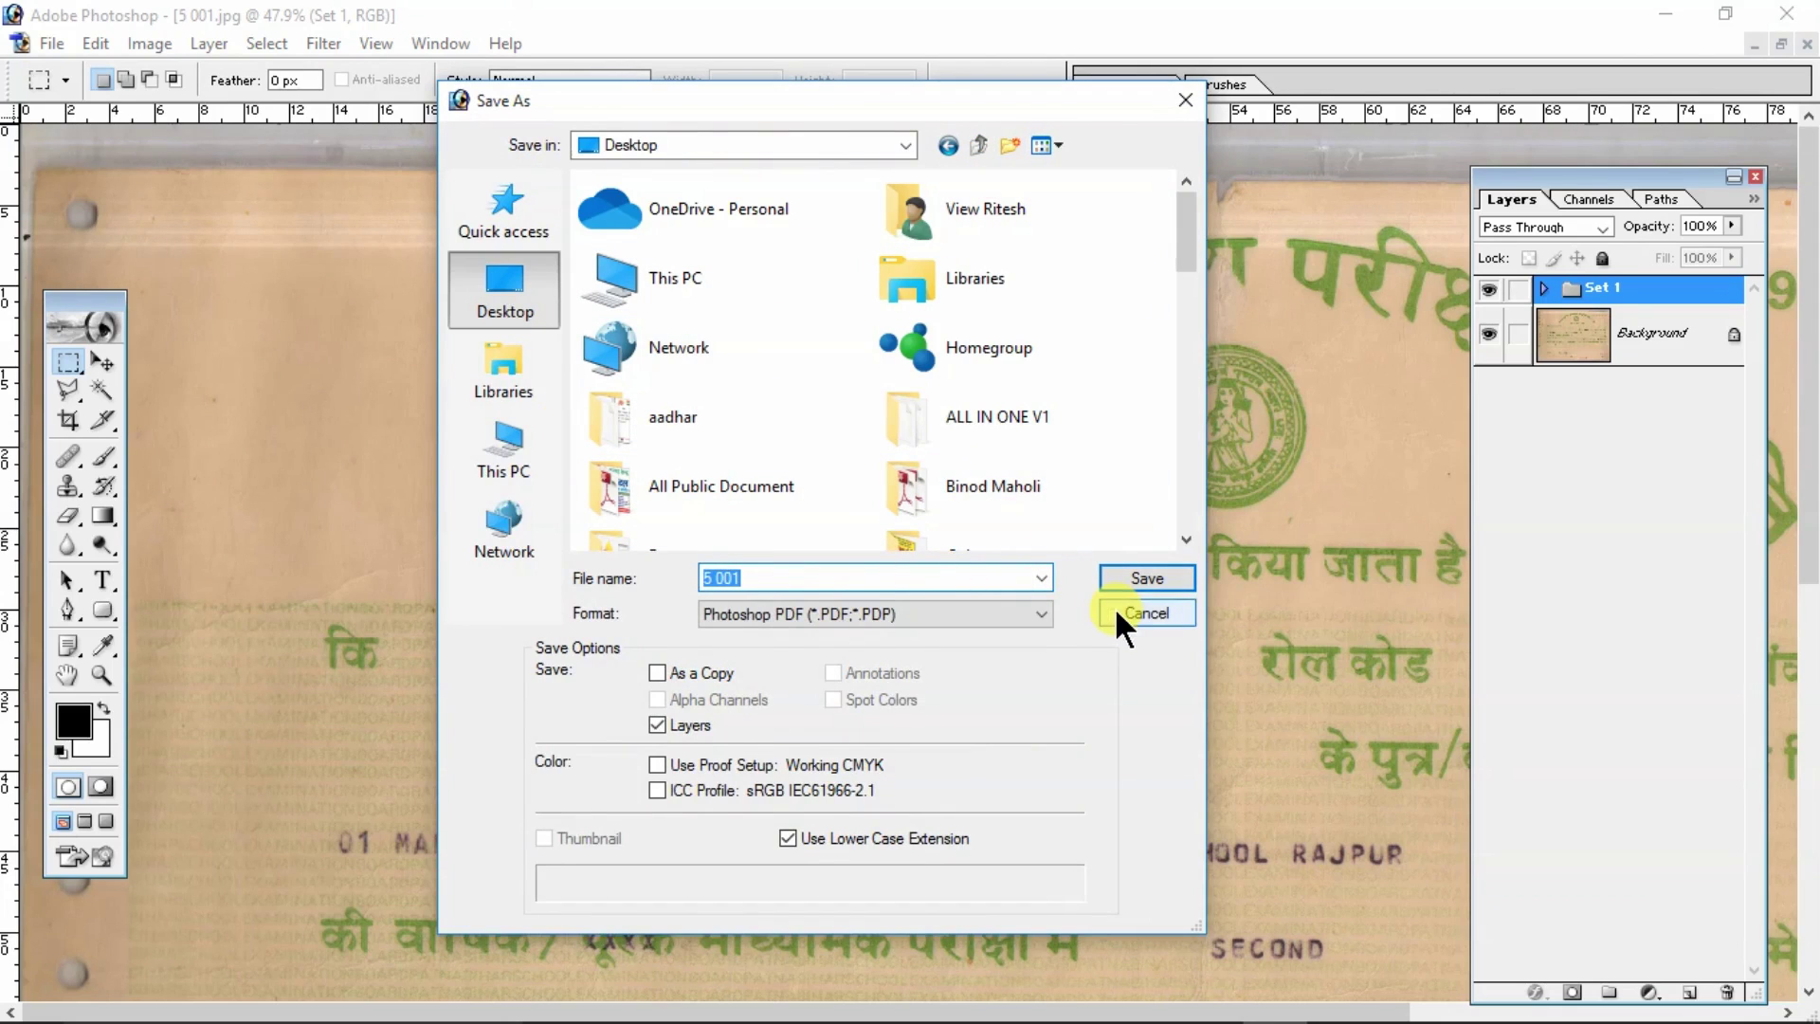
left_click(1024, 614)
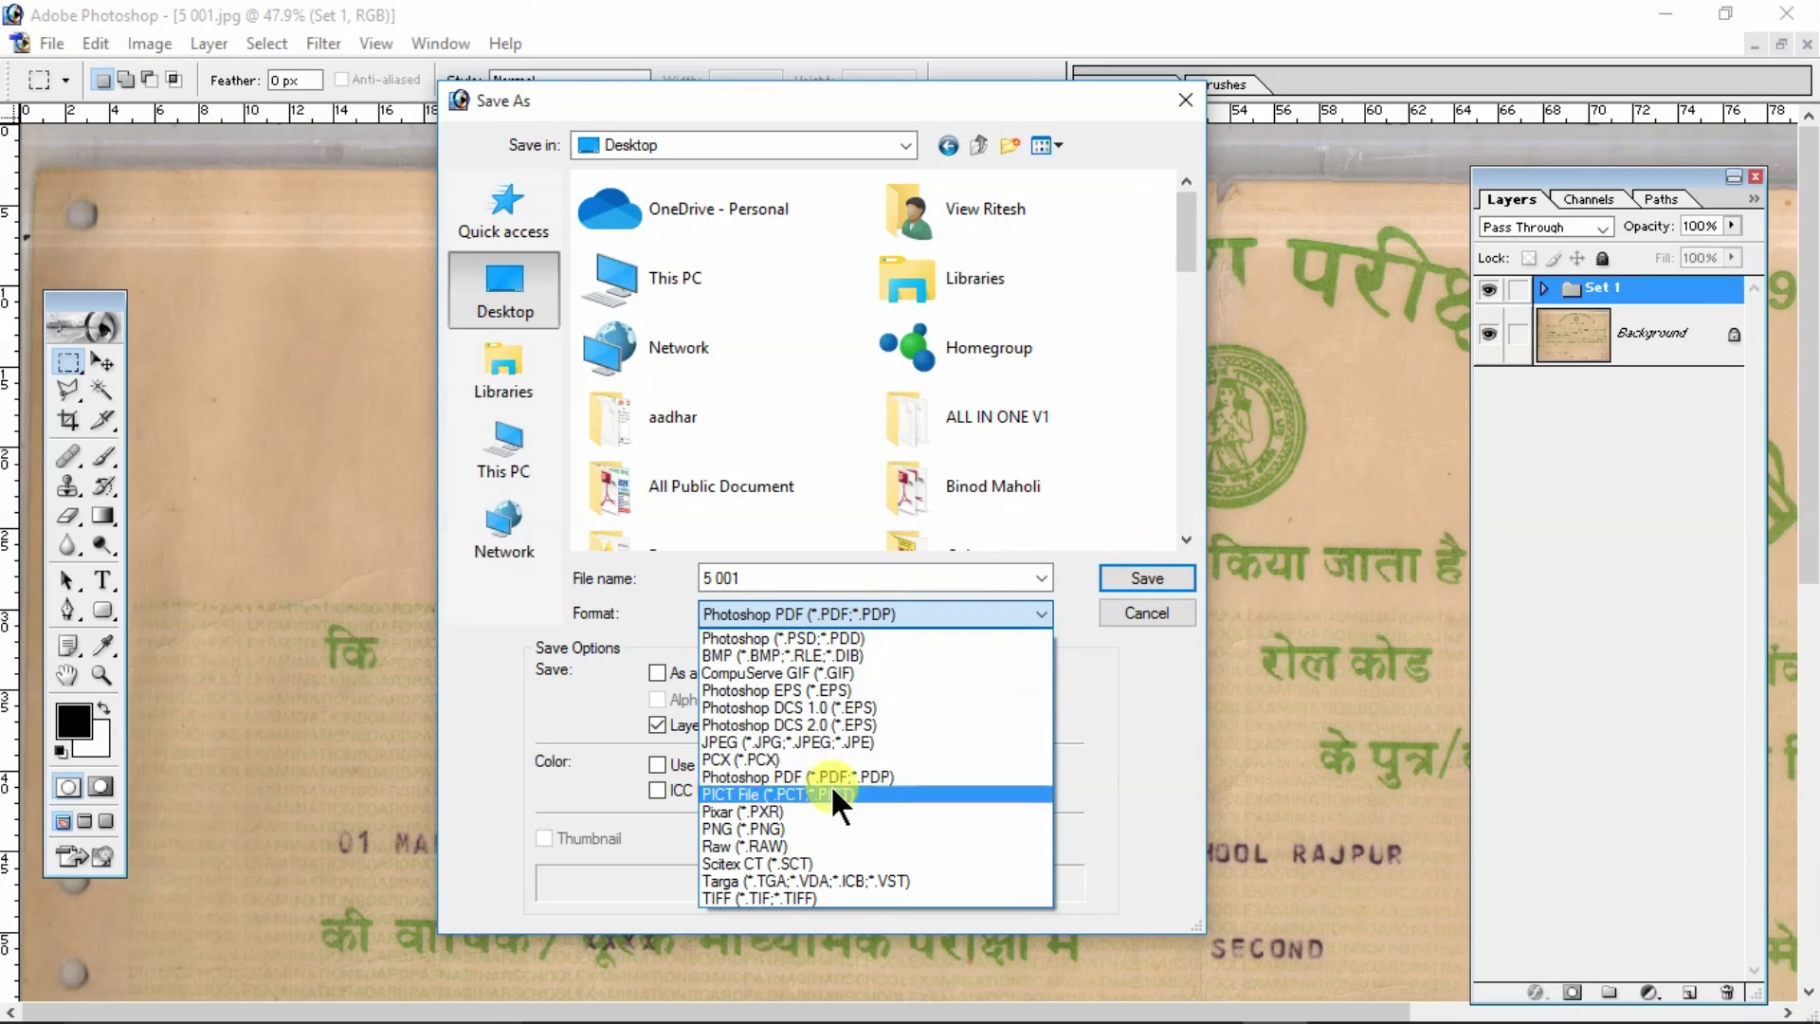
left_click(828, 741)
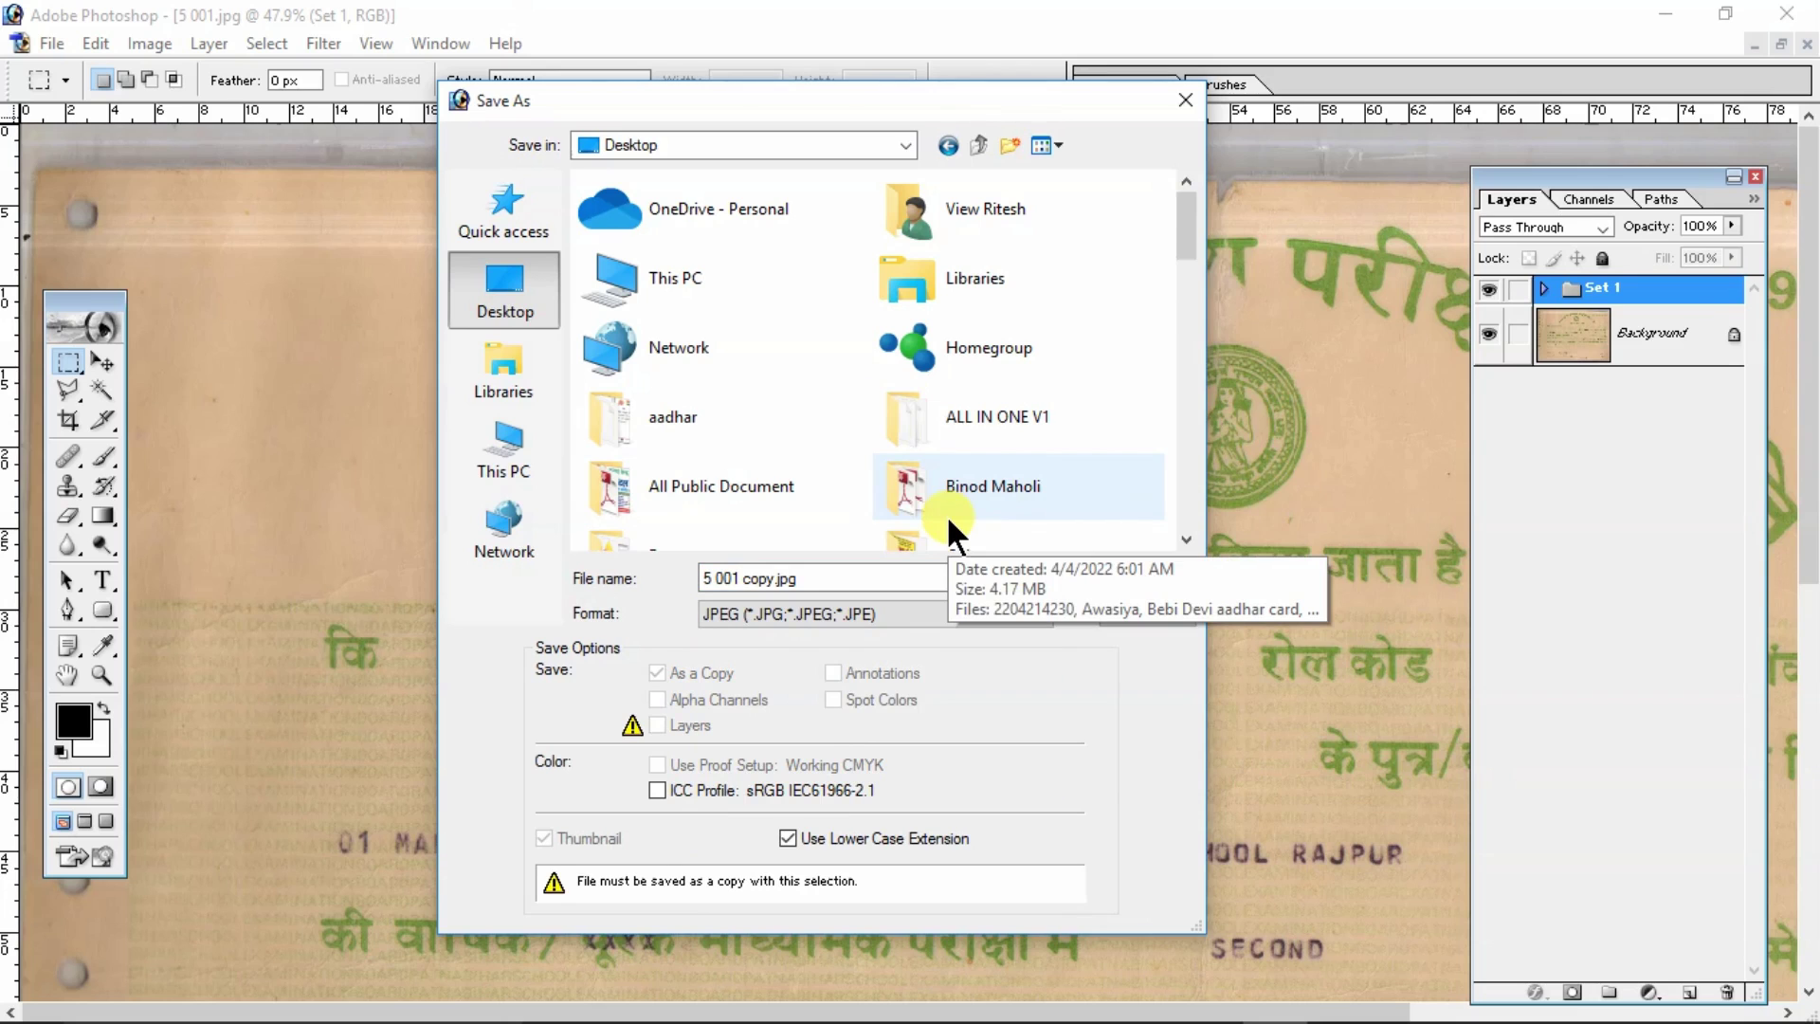
Save the JPEG as "5 001 copy.jpg" in the "photoshop me text remove kaise kare" folder, accepting the JPEG options.
left_click_drag(1191, 220, 1179, 385)
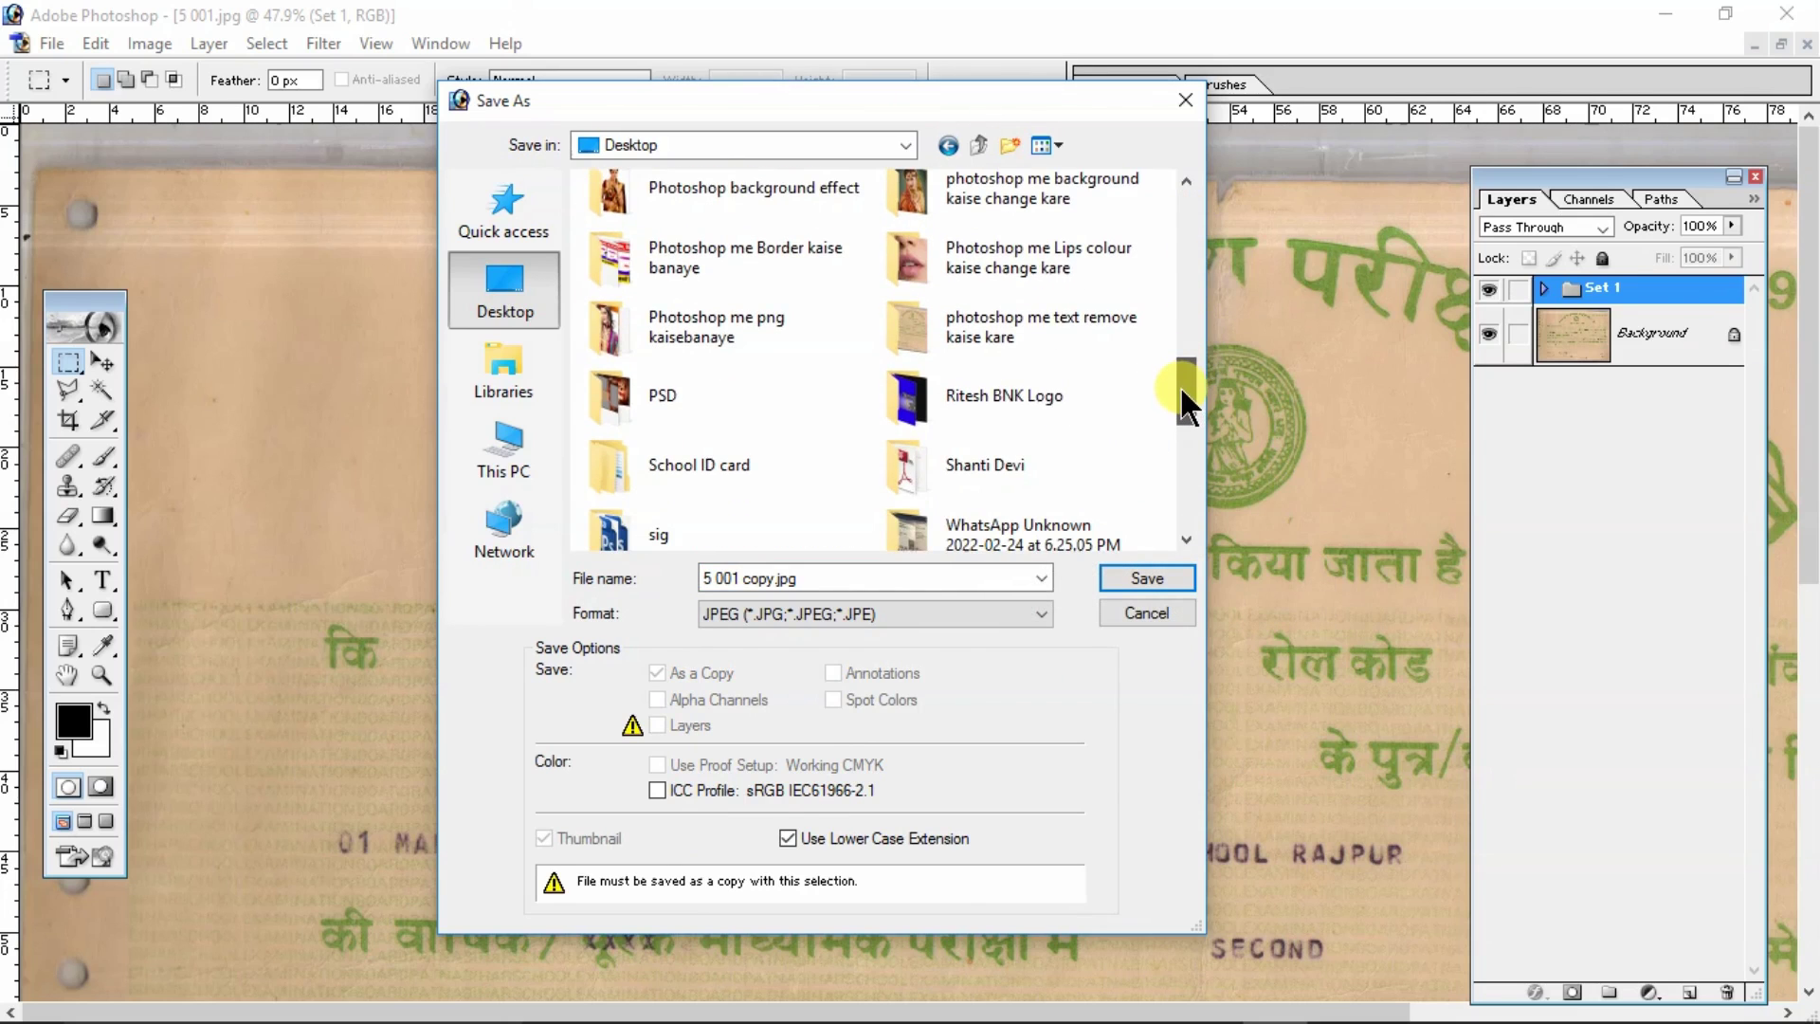
left_click(1076, 353)
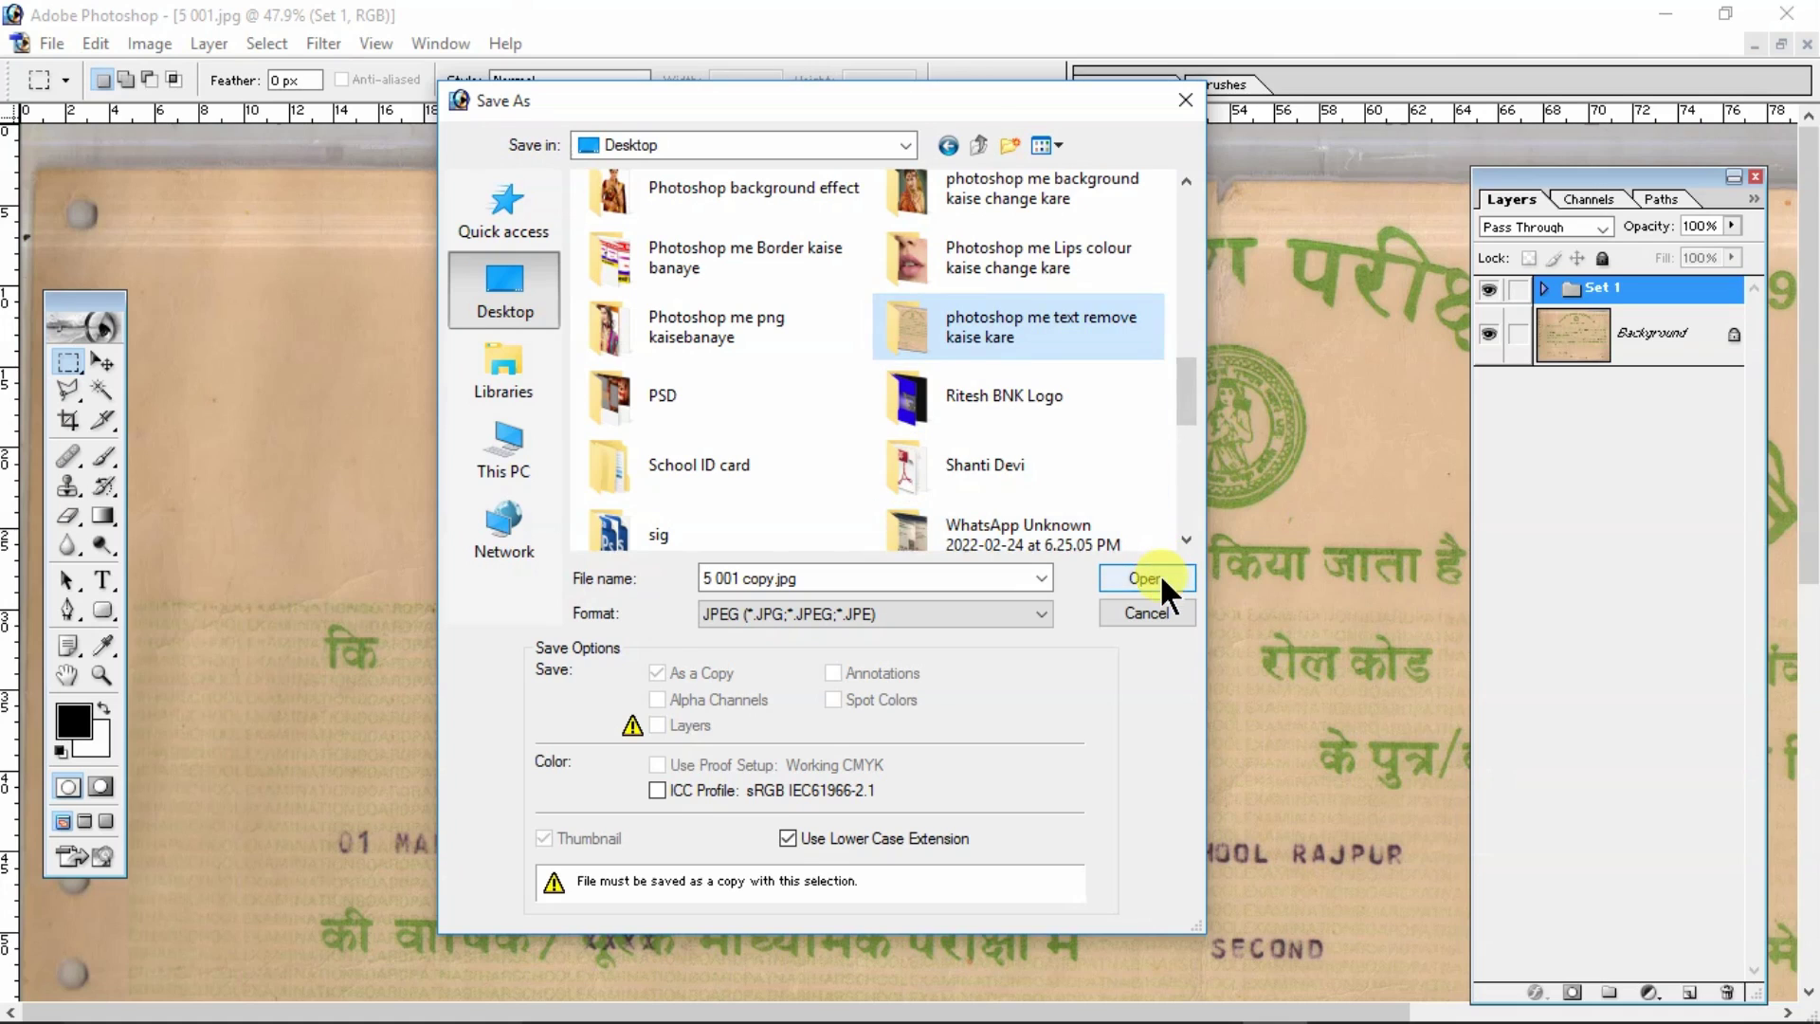
left_click(1160, 578)
left_click(1143, 584)
left_click(1082, 316)
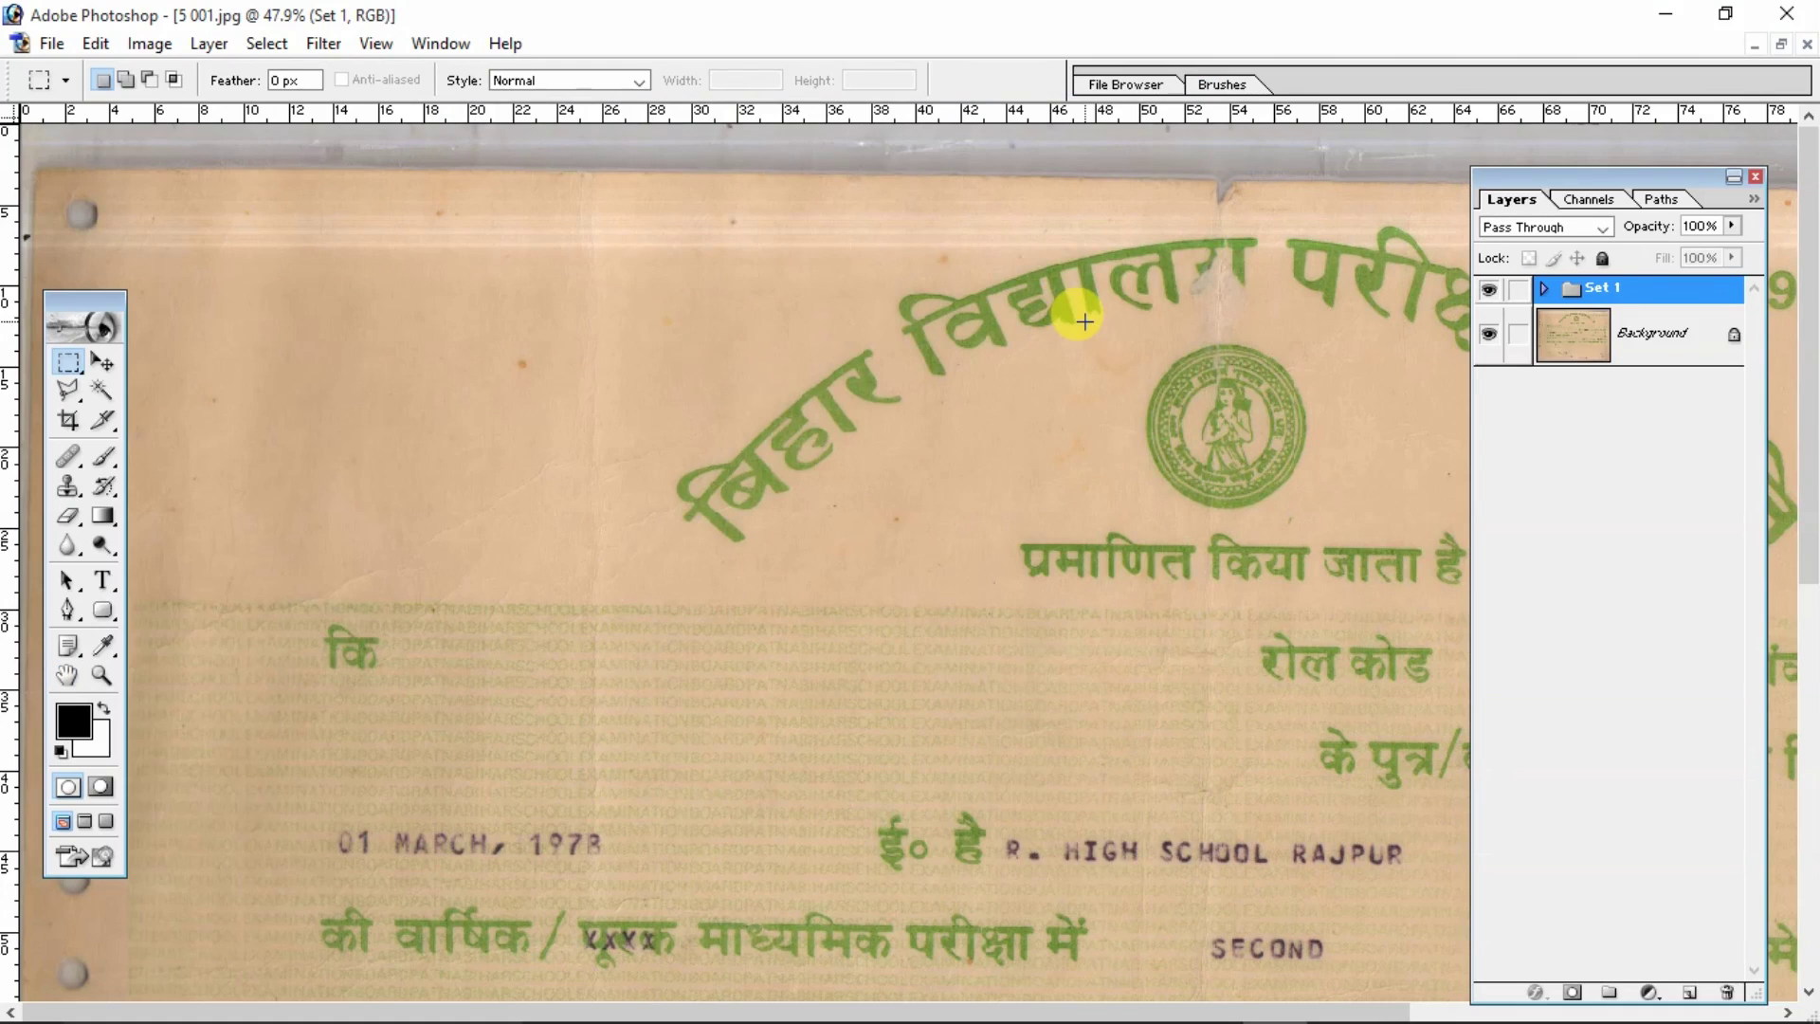
scroll(1052, 430, "down", 3)
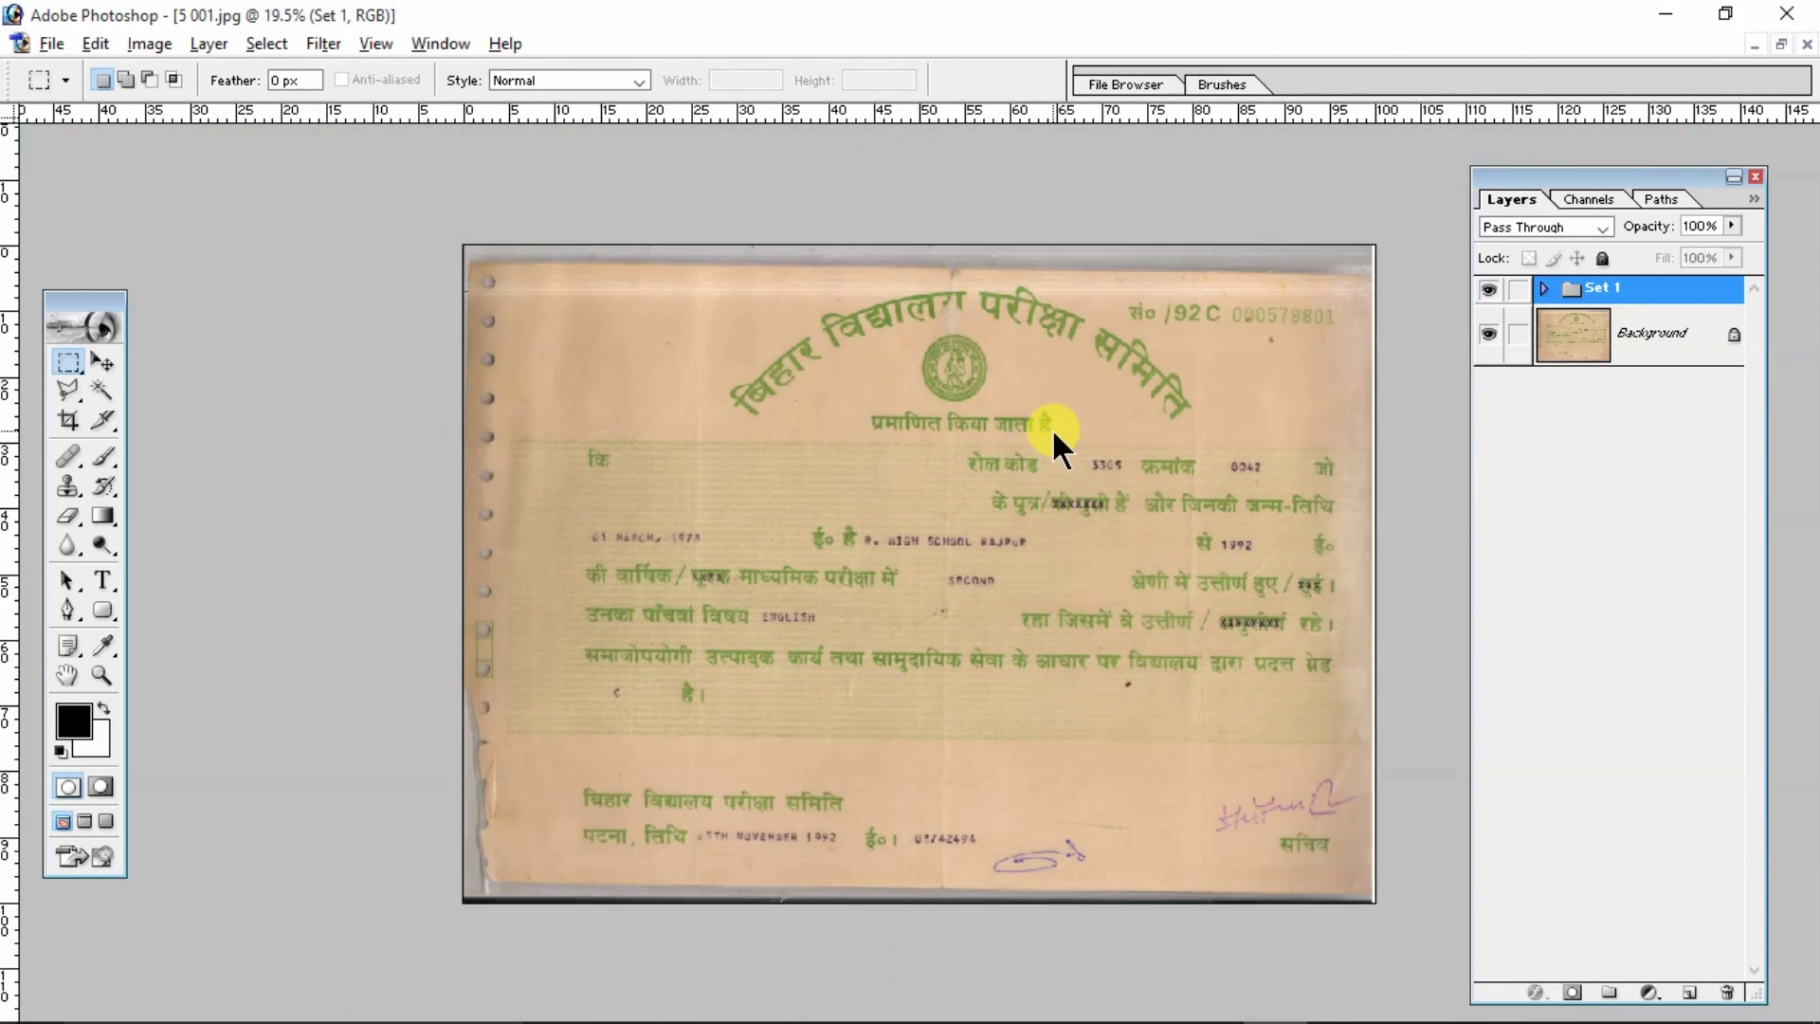